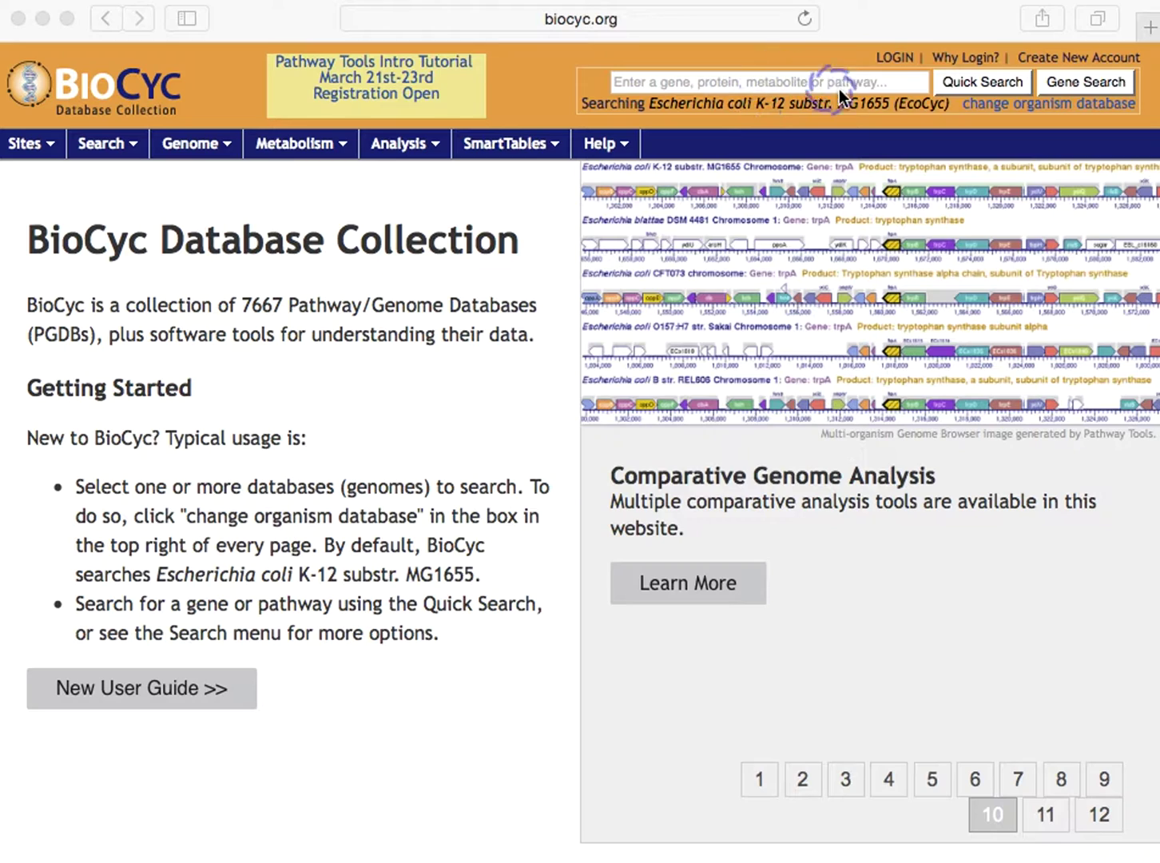
# Open the organism database selection and browse the databases whose names begin with O.
pyautogui.click(992, 103)
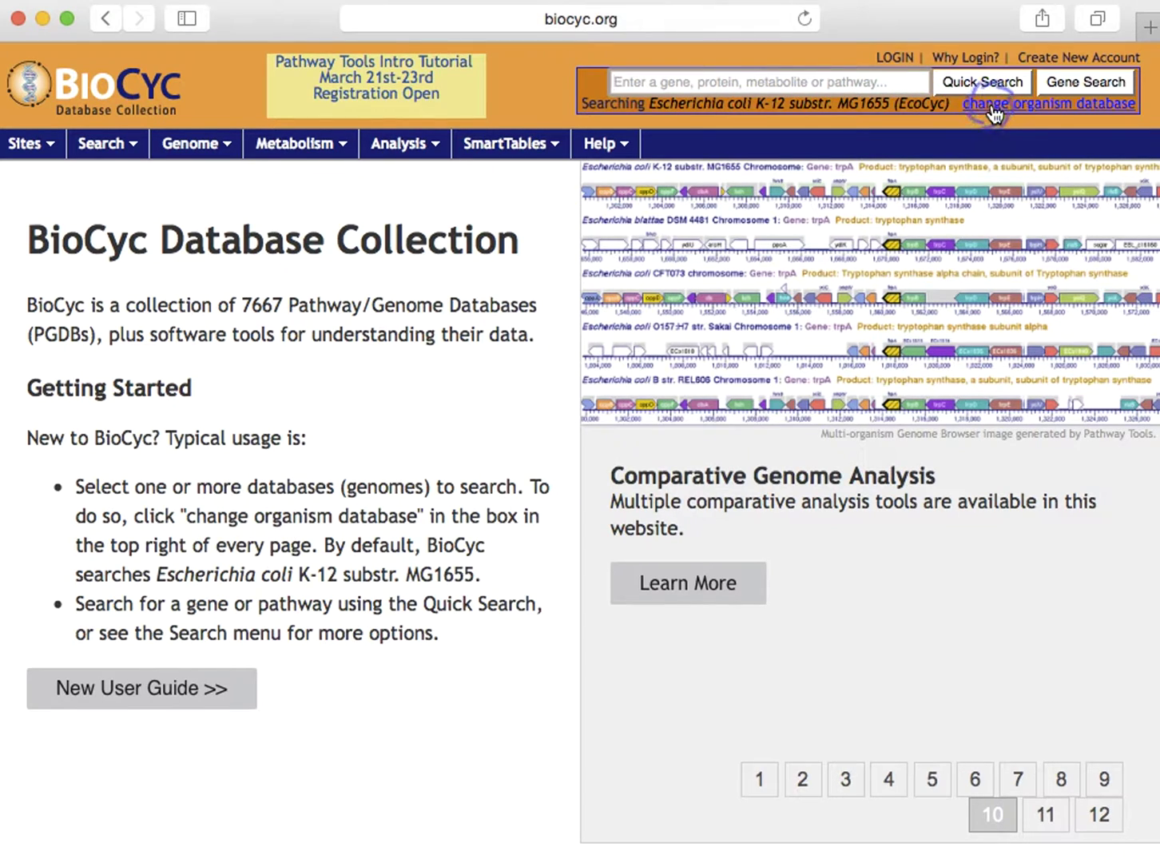
pyautogui.click(992, 105)
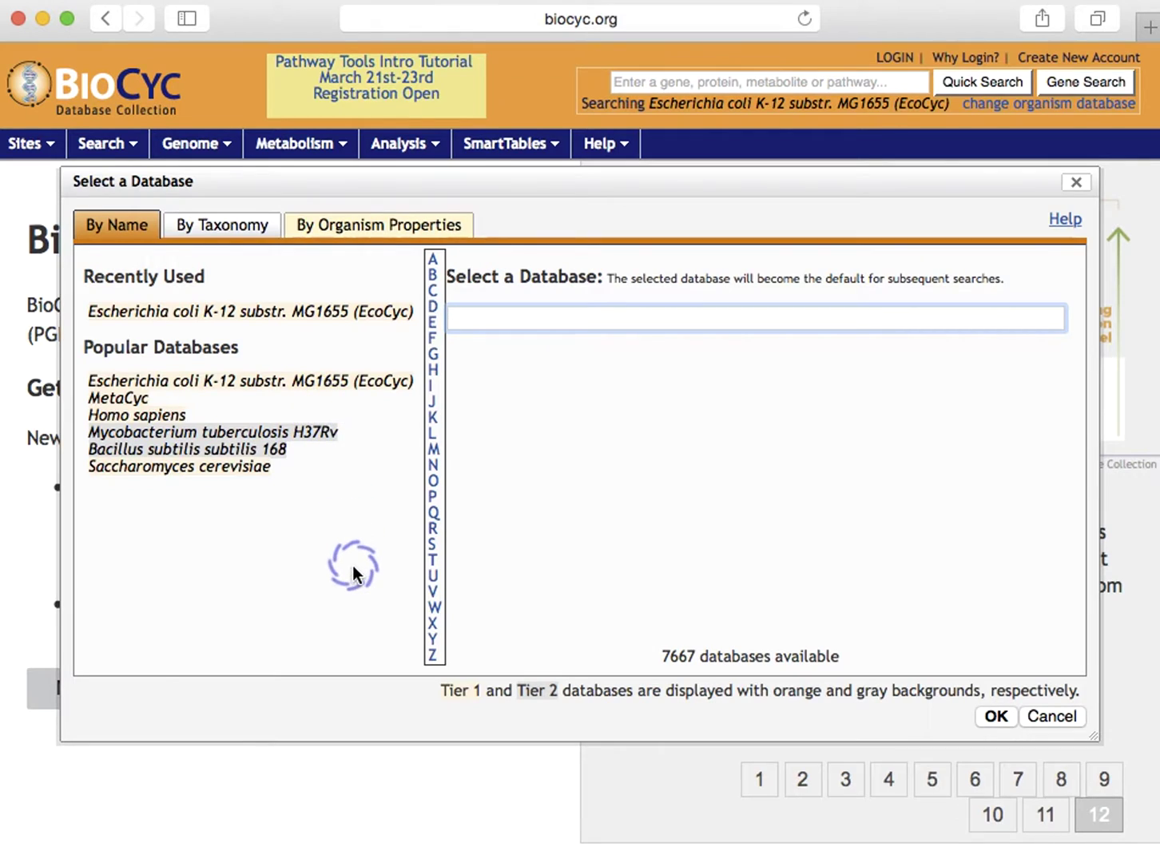
pyautogui.click(434, 481)
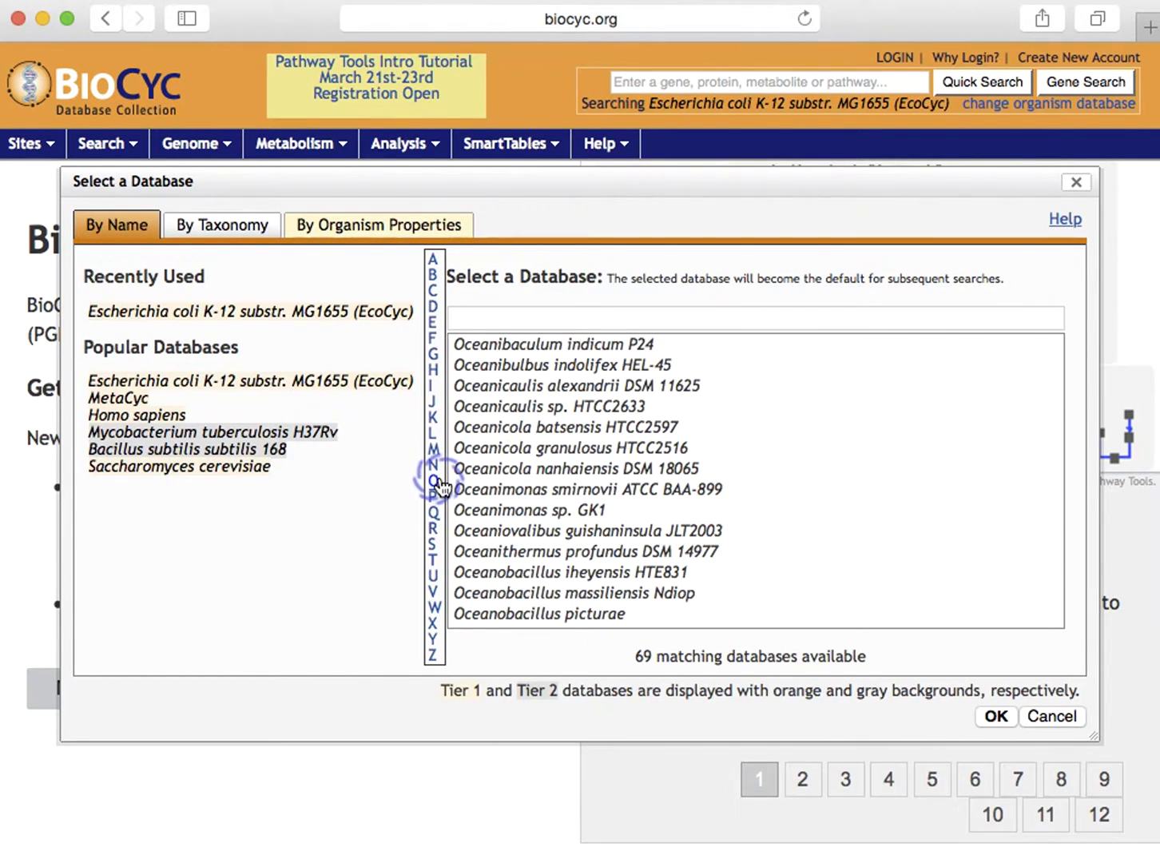
pyautogui.click(633, 510)
pyautogui.scroll(-5, 633, 510)
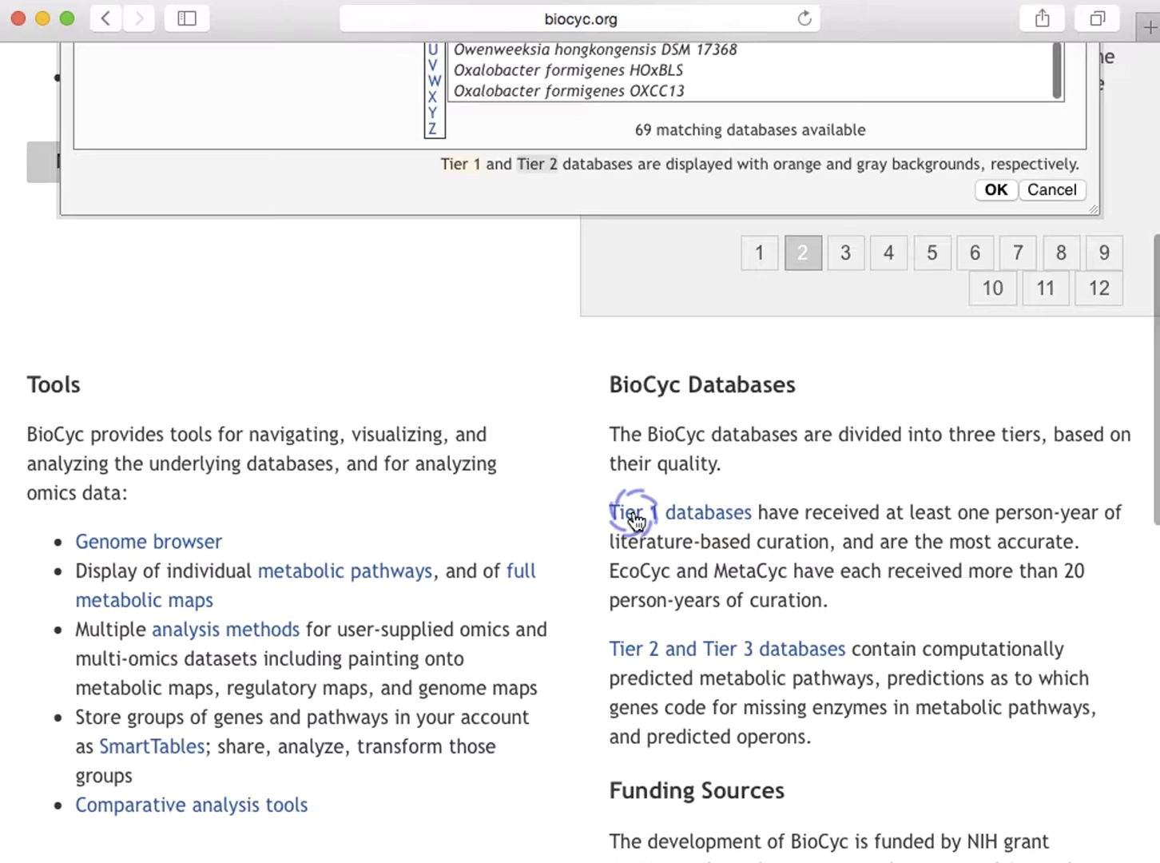
pyautogui.scroll(7, 634, 513)
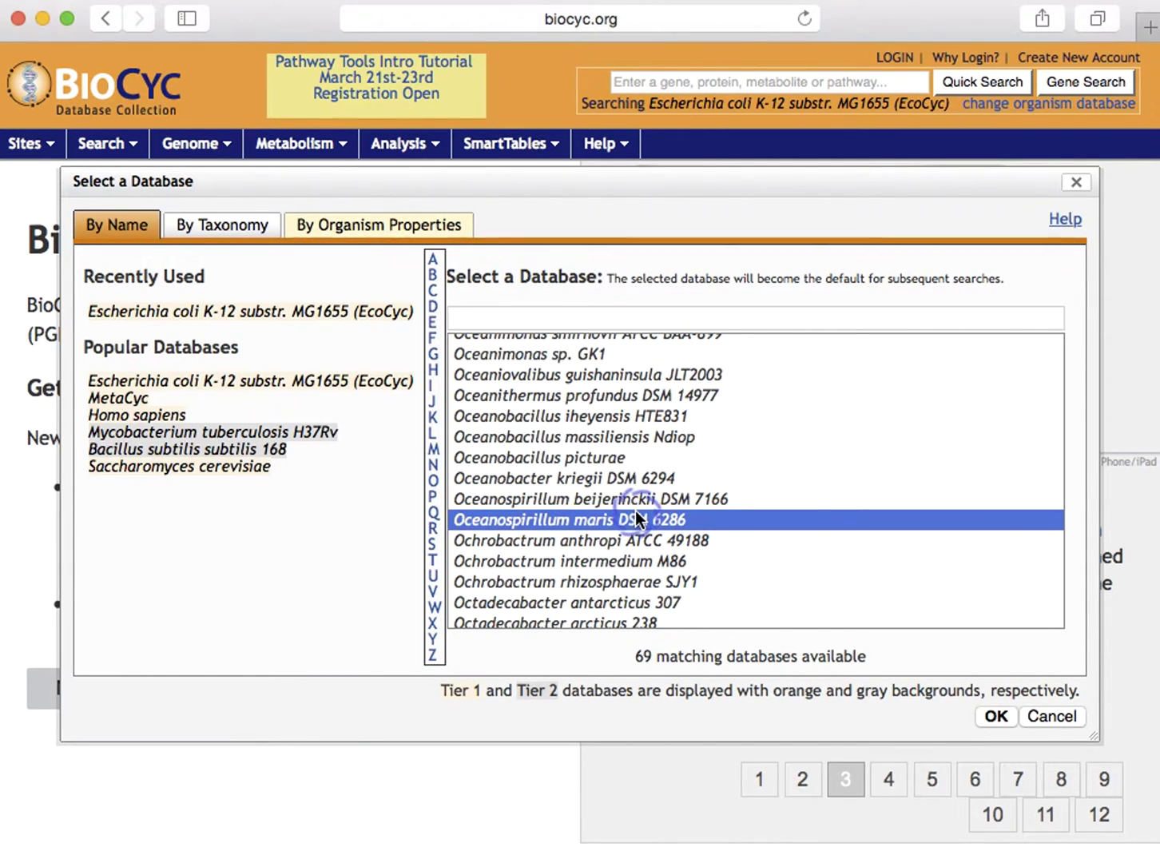
# Search the databases by name for "bacillus subtilis" and make Bacillus subtilis XF-1 the current organism database.
pyautogui.click(693, 314)
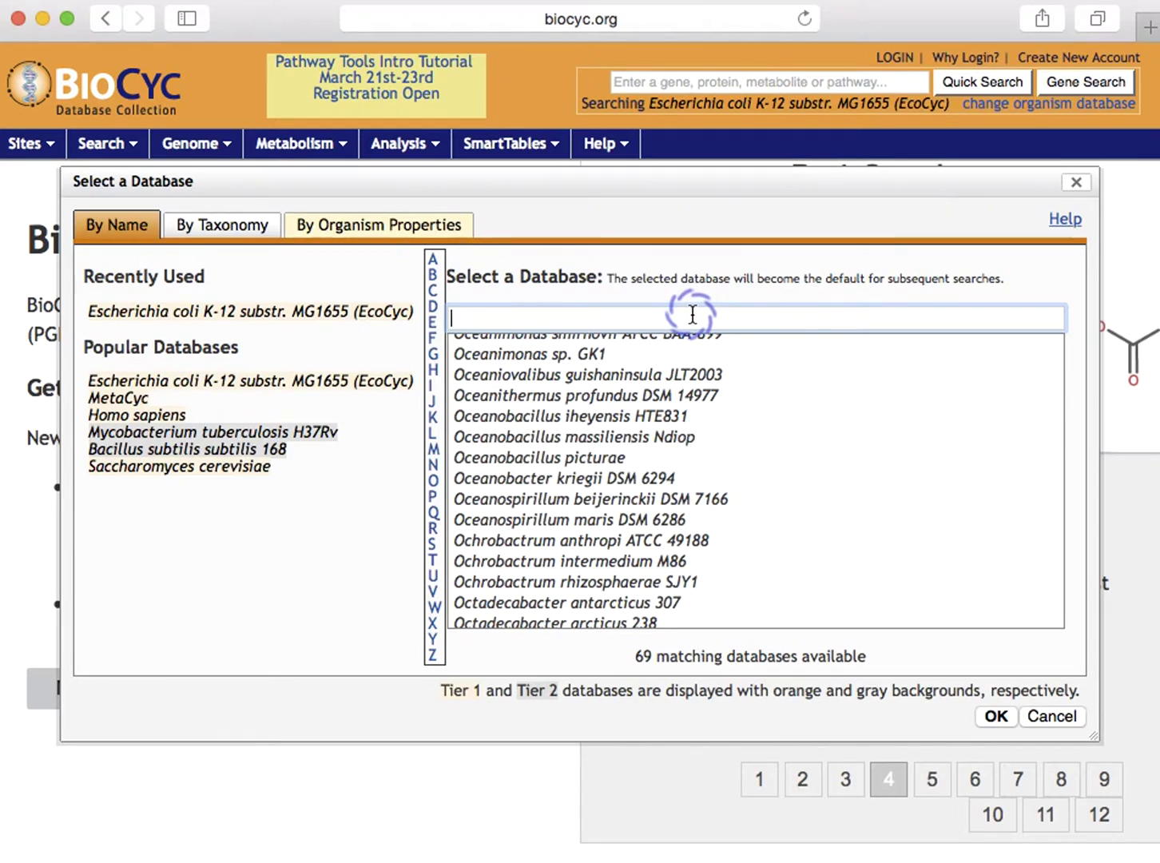
pyautogui.write('a')
pyautogui.press('BackSpace')
pyautogui.write('bac')
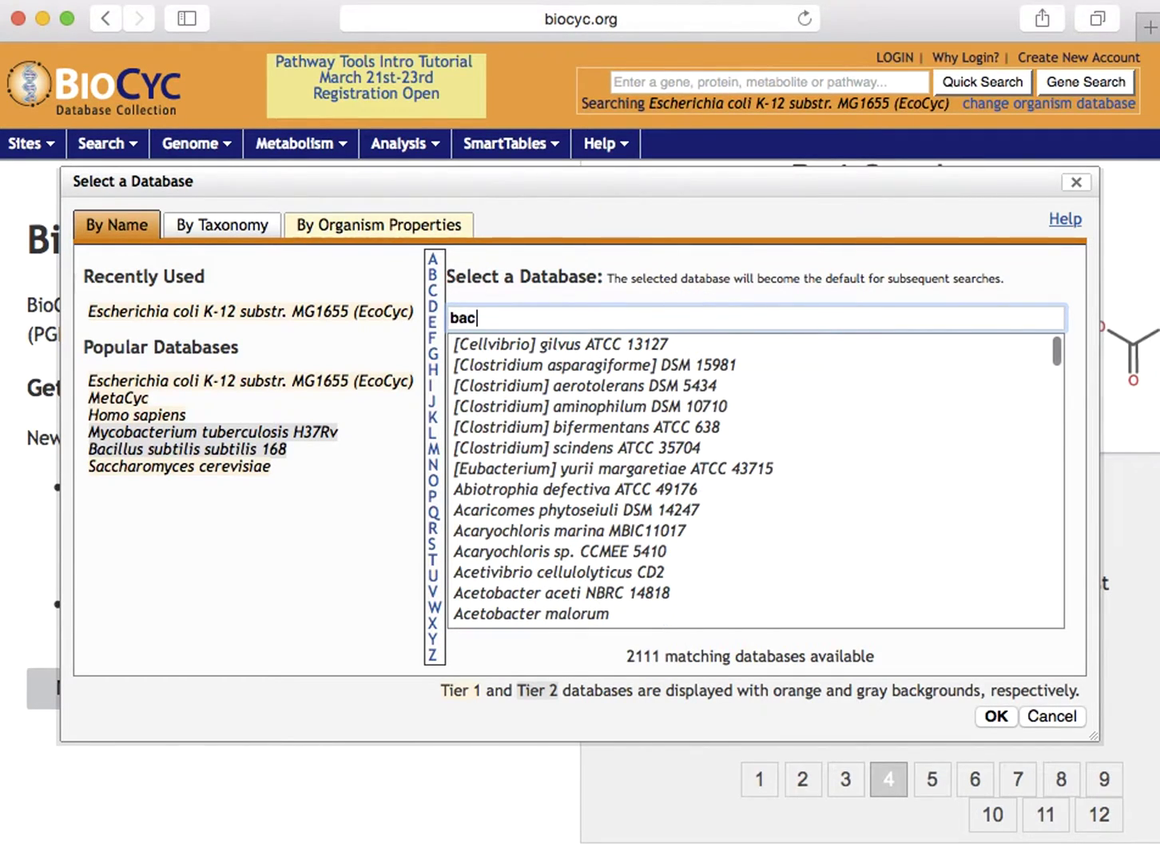
pyautogui.write('illus subtilis')
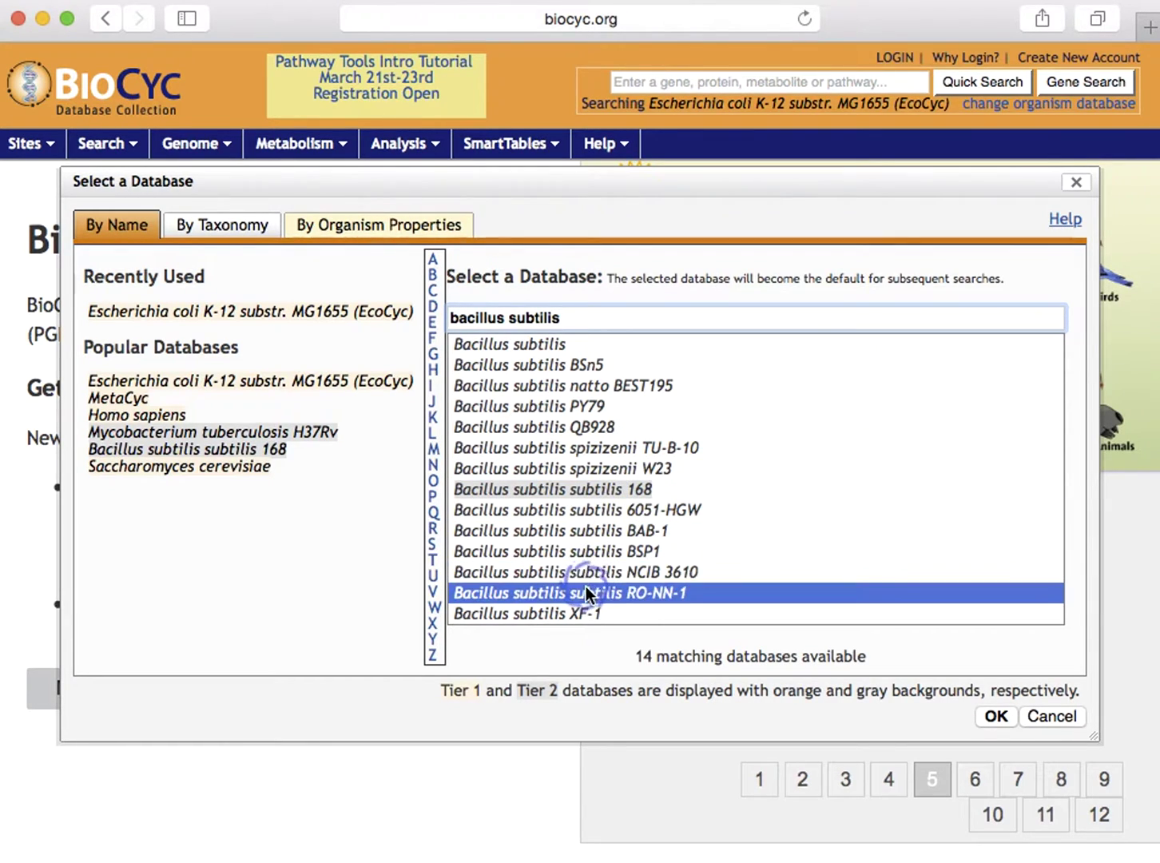
pyautogui.click(581, 613)
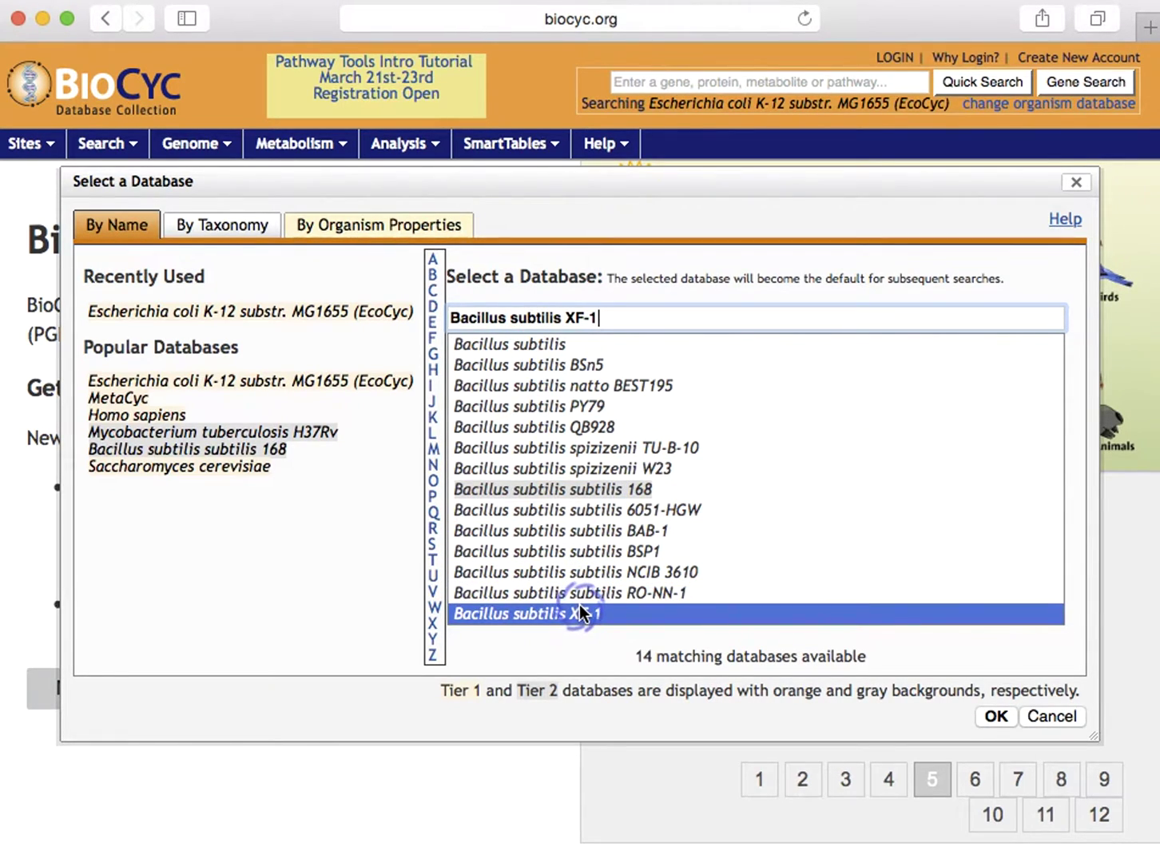
pyautogui.click(999, 718)
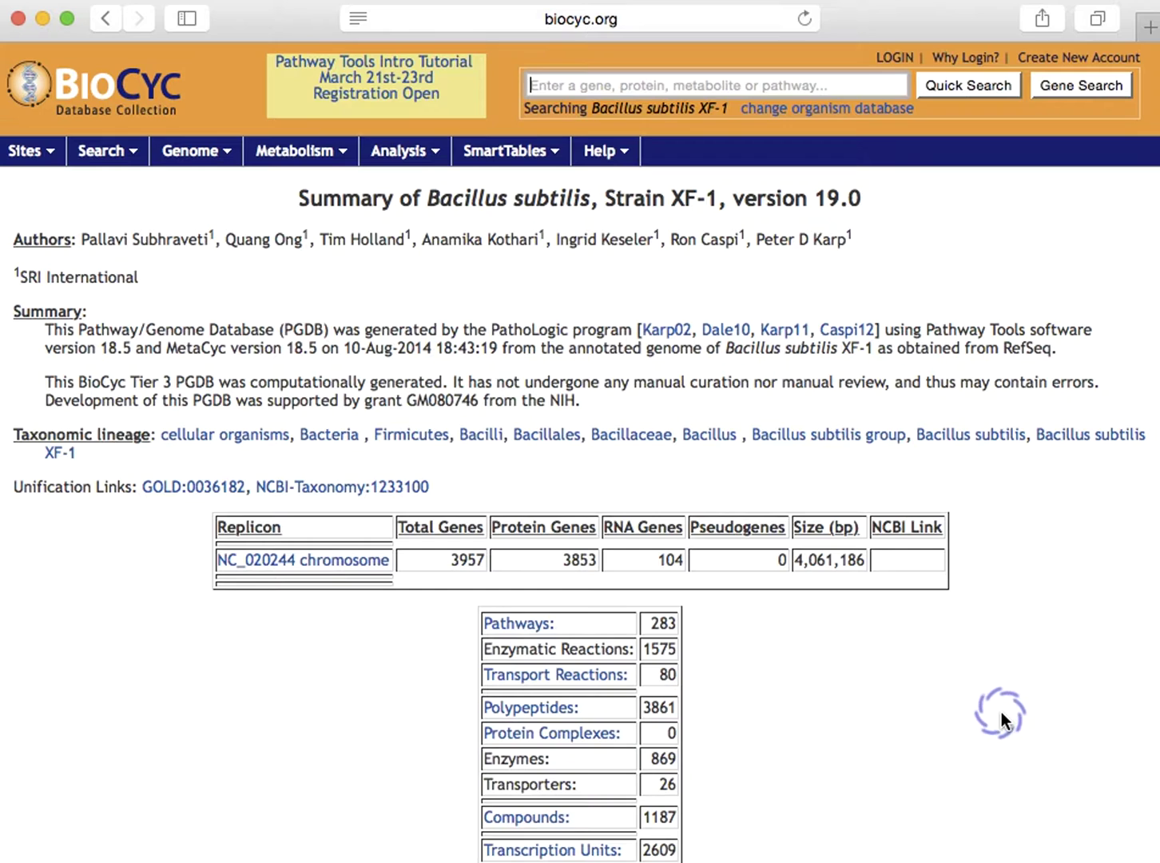
# Switch the organism database to Metallosphaera cuprina Ar-4, found by taxonomy under Archaea, Crenarchaeota, Thermoprotei, Sulfolobales, Sulfolobaceae, Metallosphaera.
pyautogui.click(830, 118)
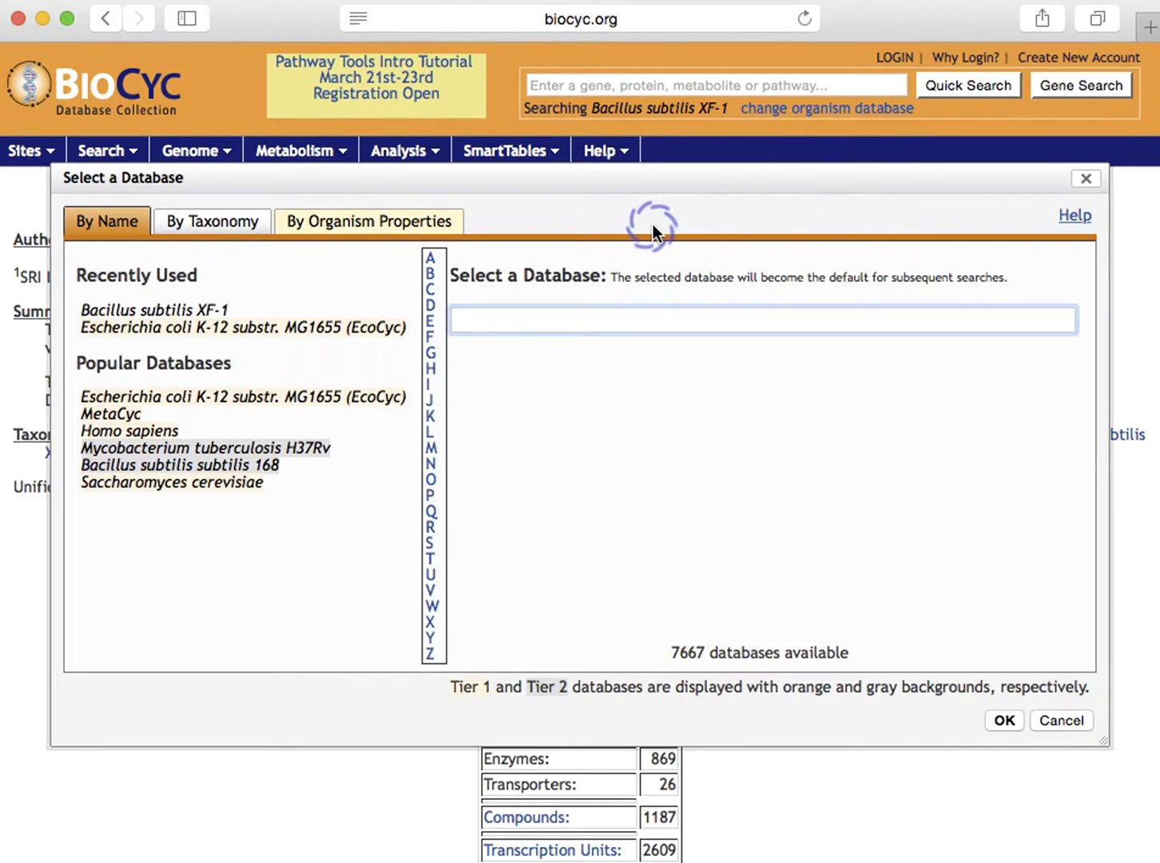
pyautogui.click(213, 228)
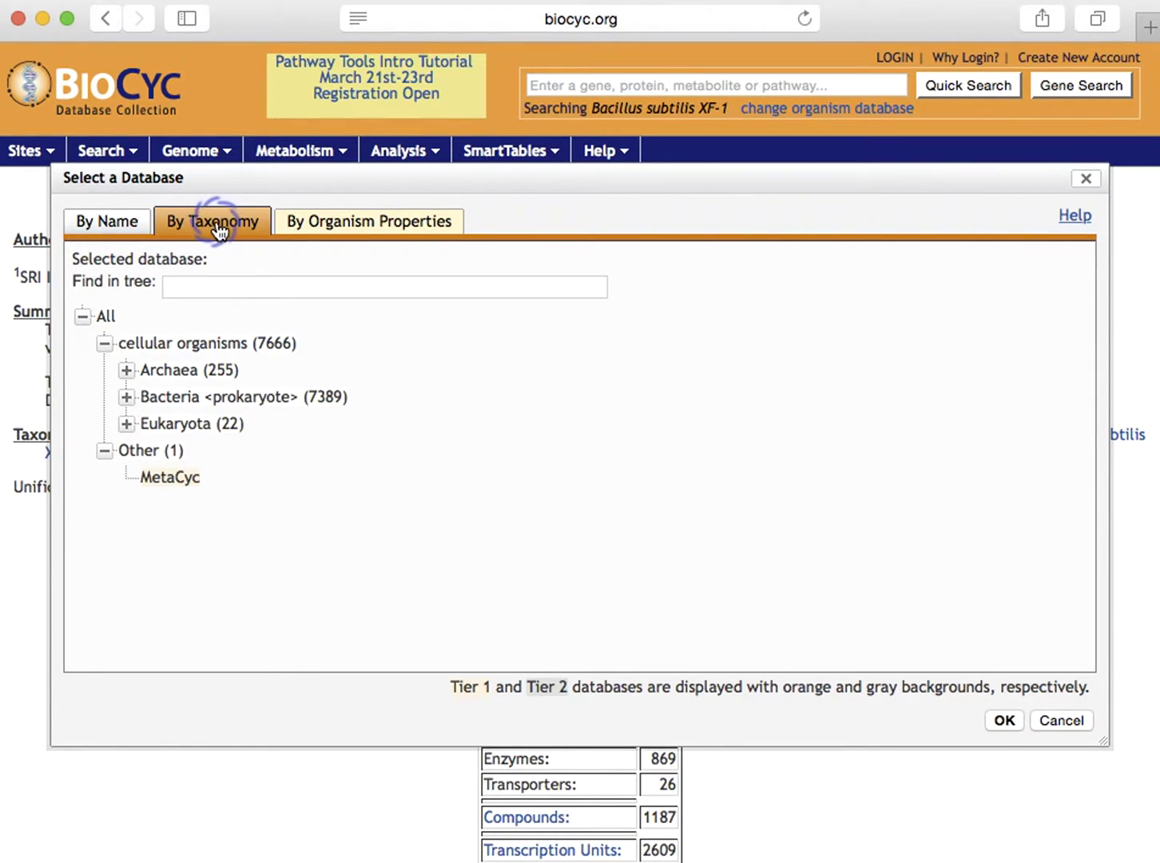
pyautogui.click(126, 370)
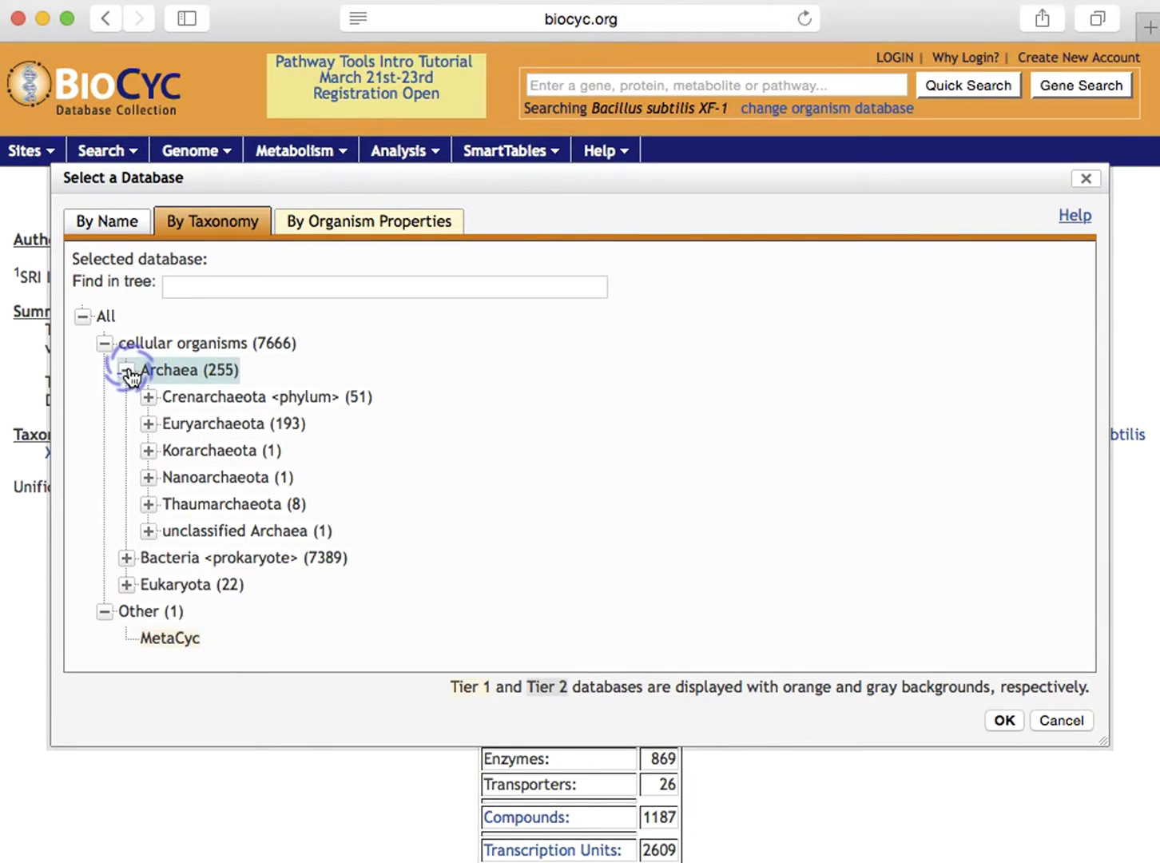
pyautogui.click(149, 398)
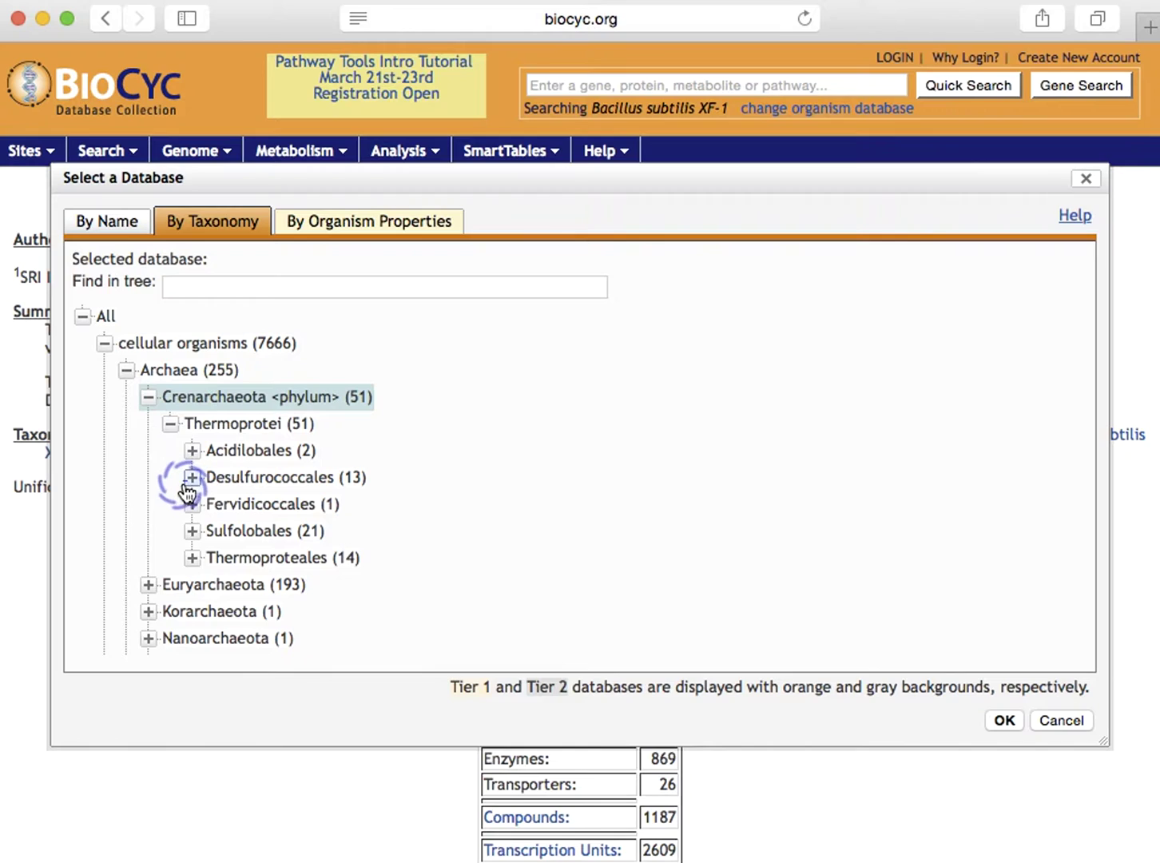
pyautogui.click(191, 531)
pyautogui.click(211, 578)
pyautogui.click(236, 612)
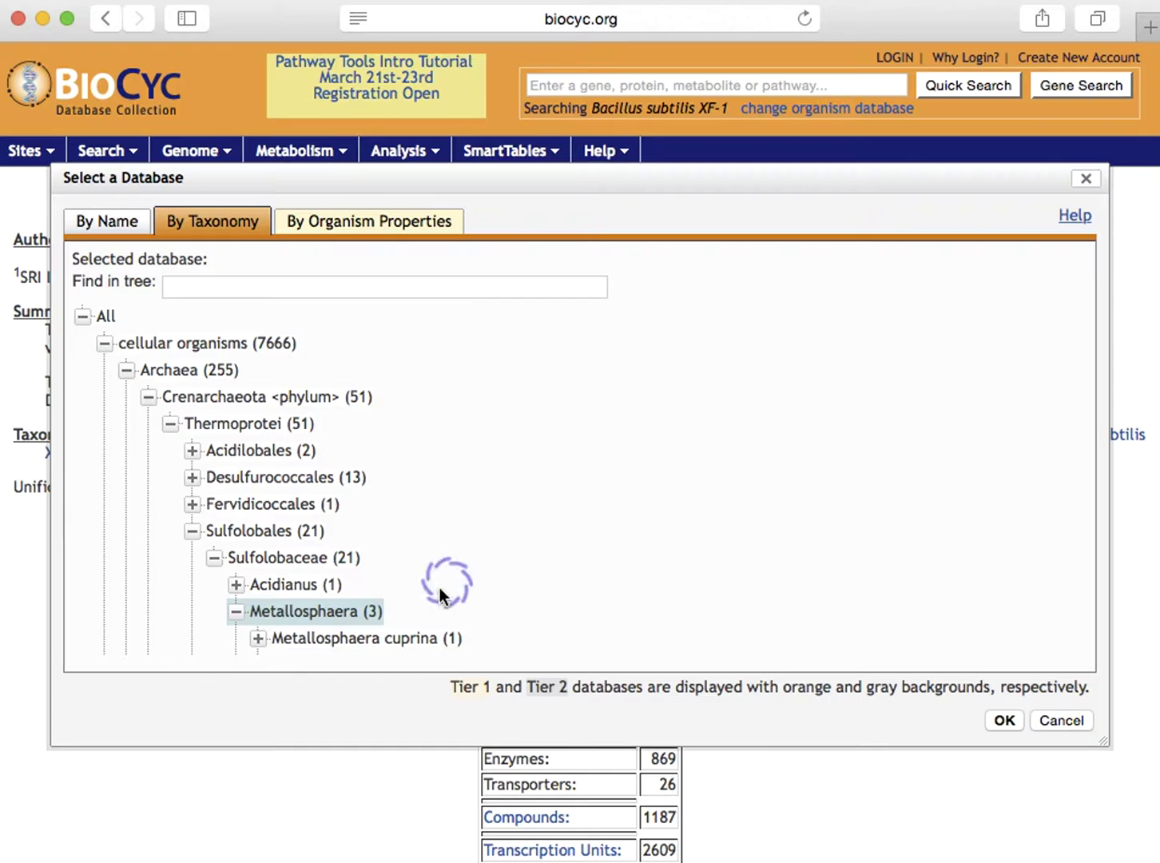
pyautogui.click(258, 638)
pyautogui.scroll(-3, 553, 516)
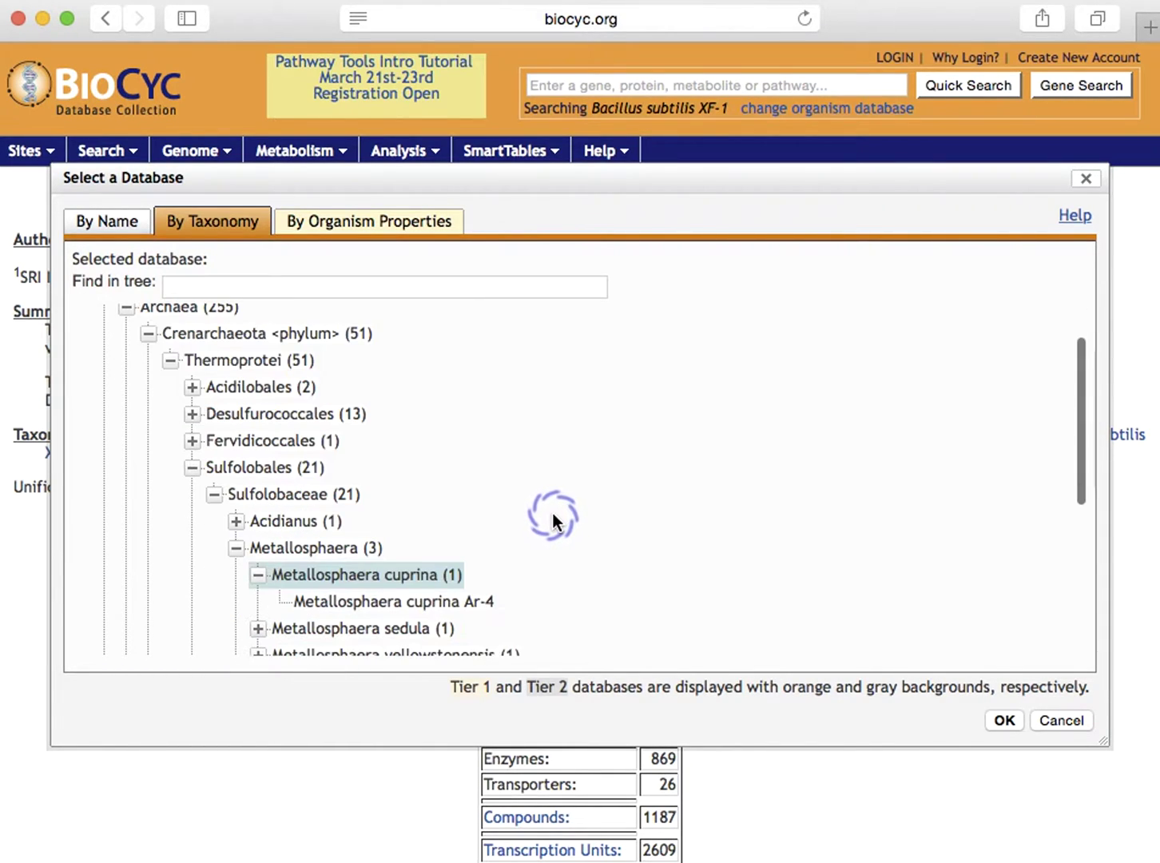
pyautogui.click(356, 577)
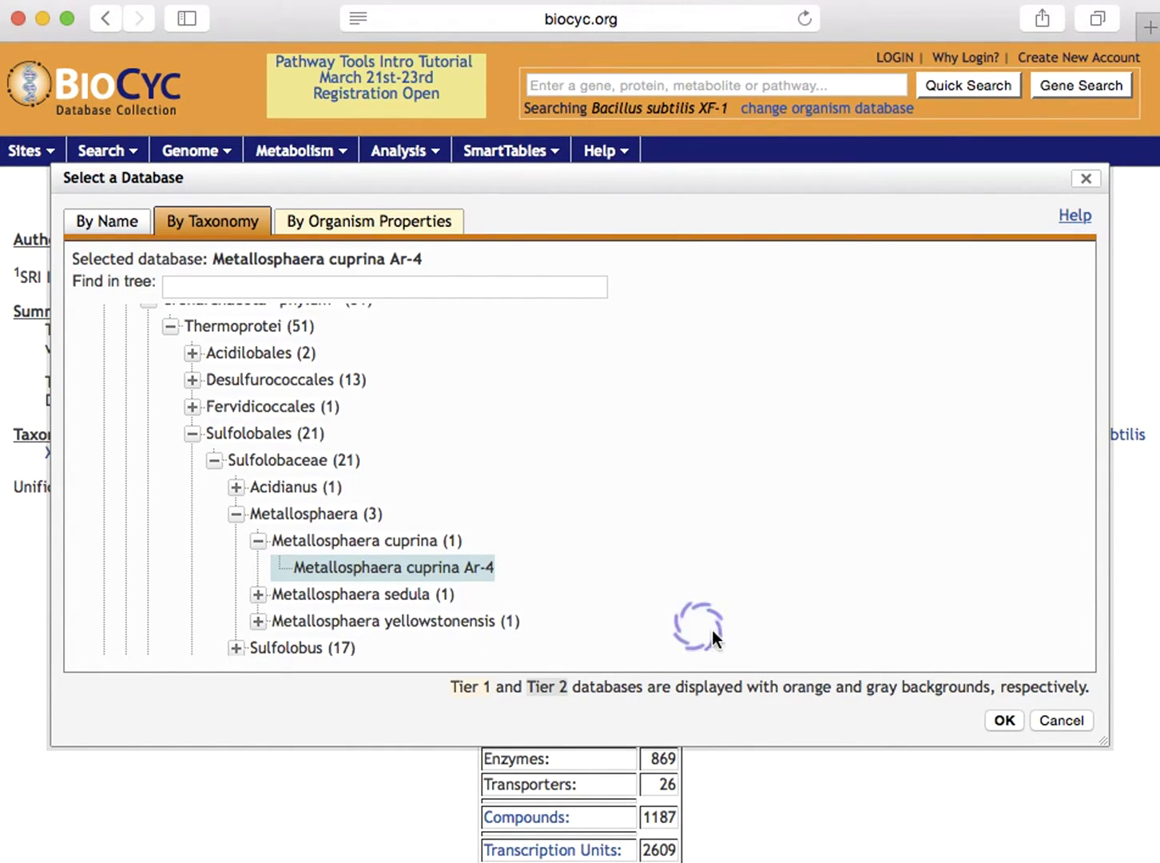
pyautogui.click(999, 720)
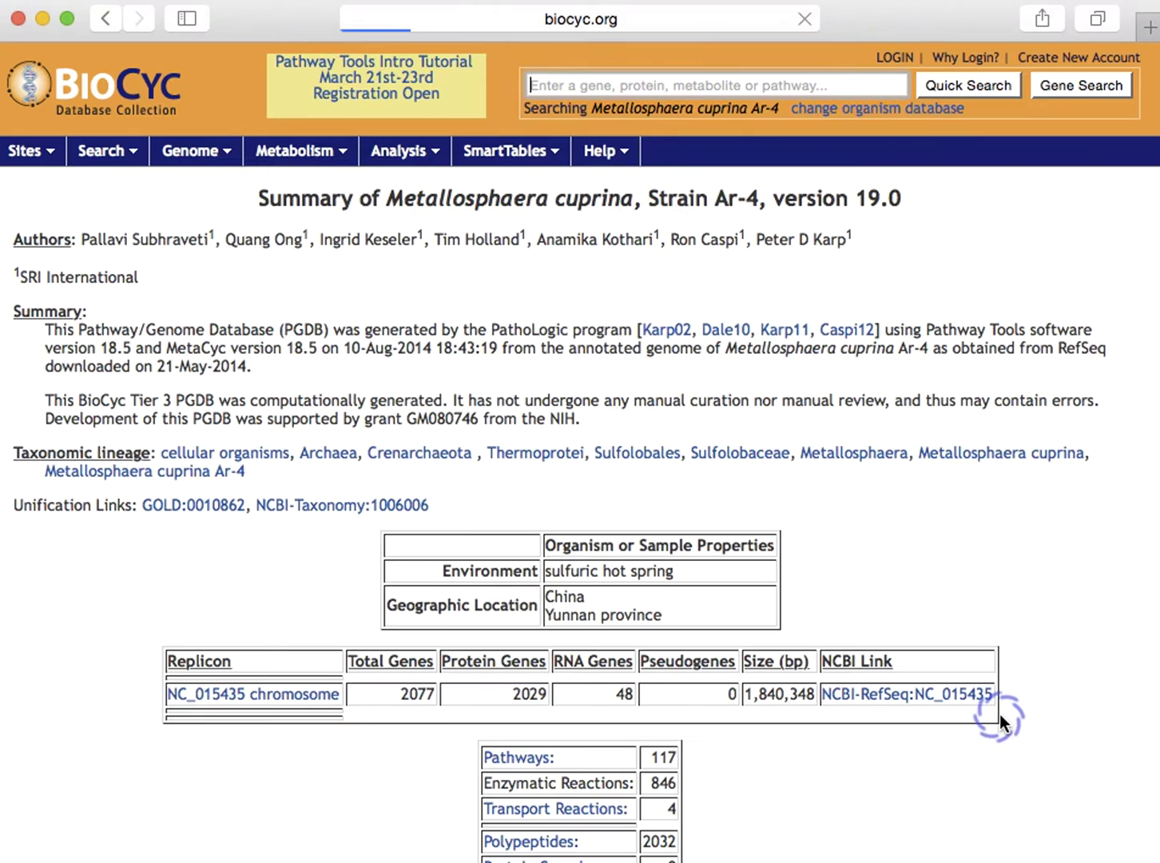
# Search by organism properties for organisms whose Collection Date (Year) is approximately 2014.
pyautogui.click(877, 108)
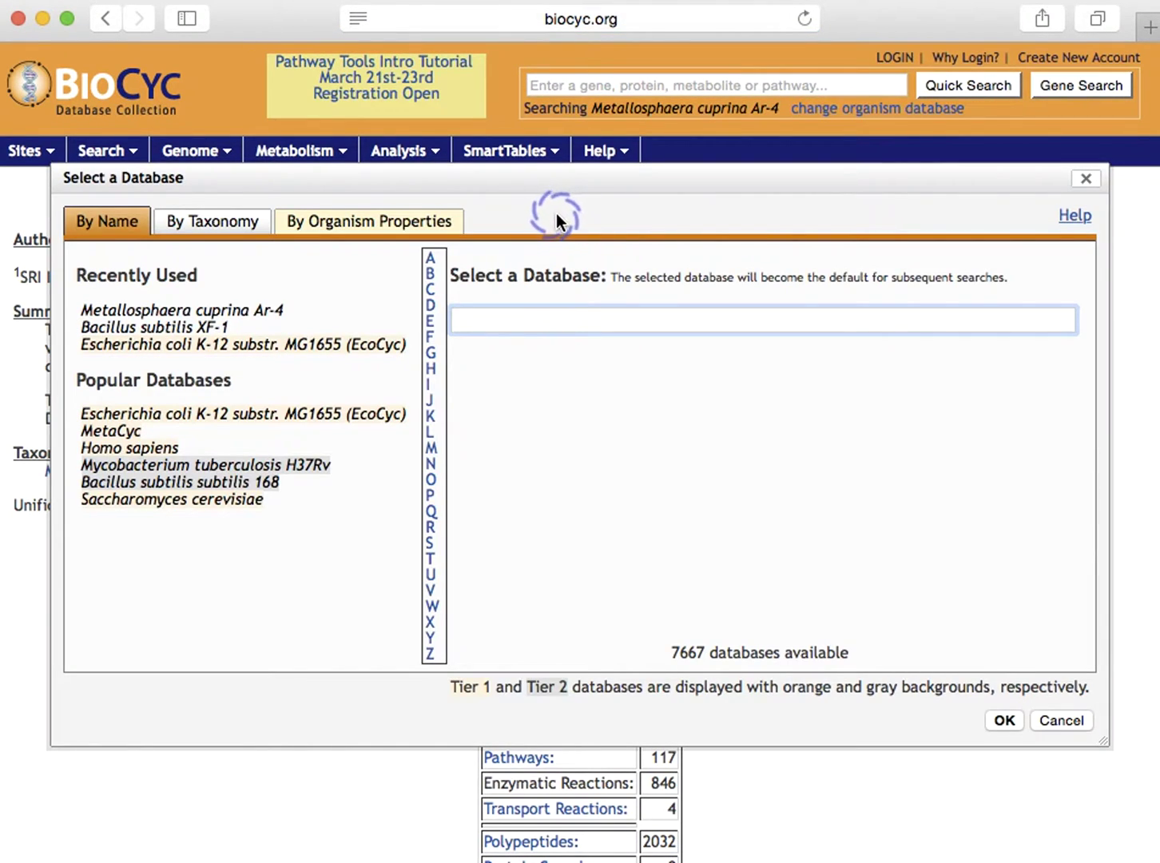
pyautogui.click(374, 226)
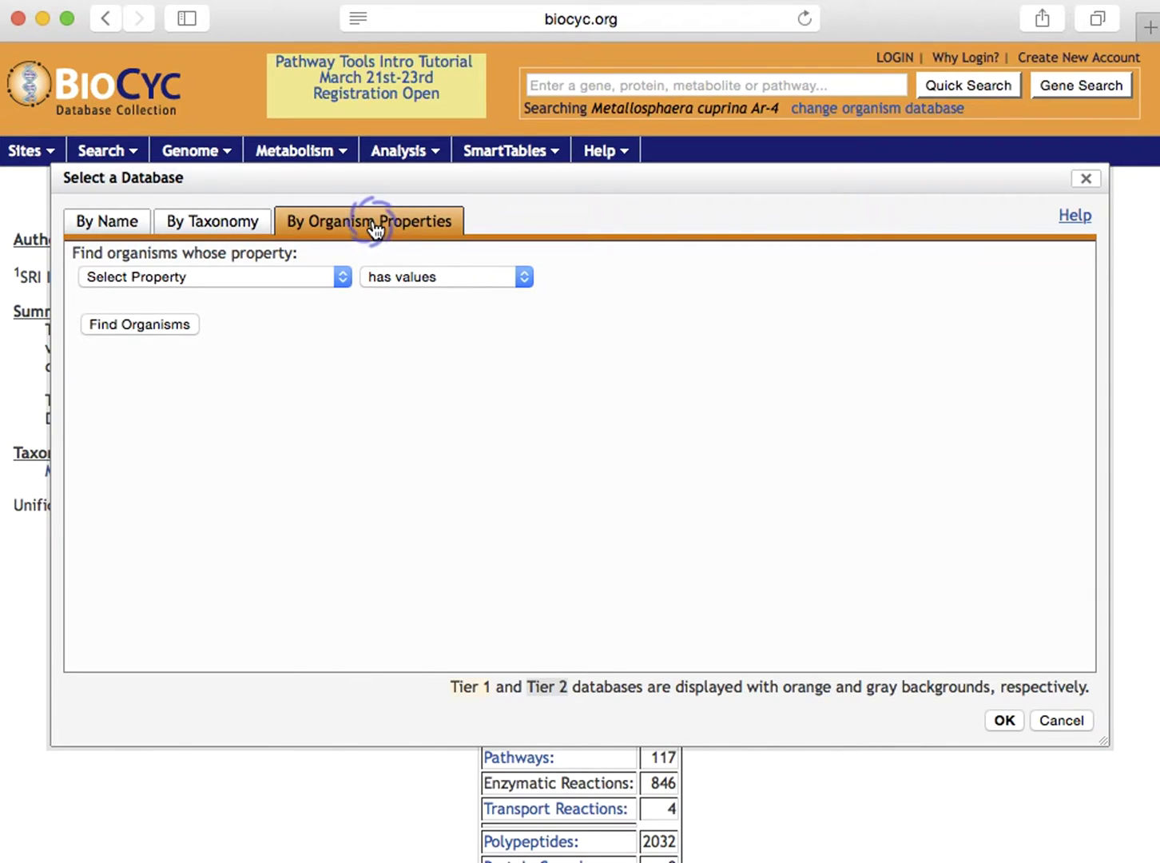
pyautogui.click(342, 280)
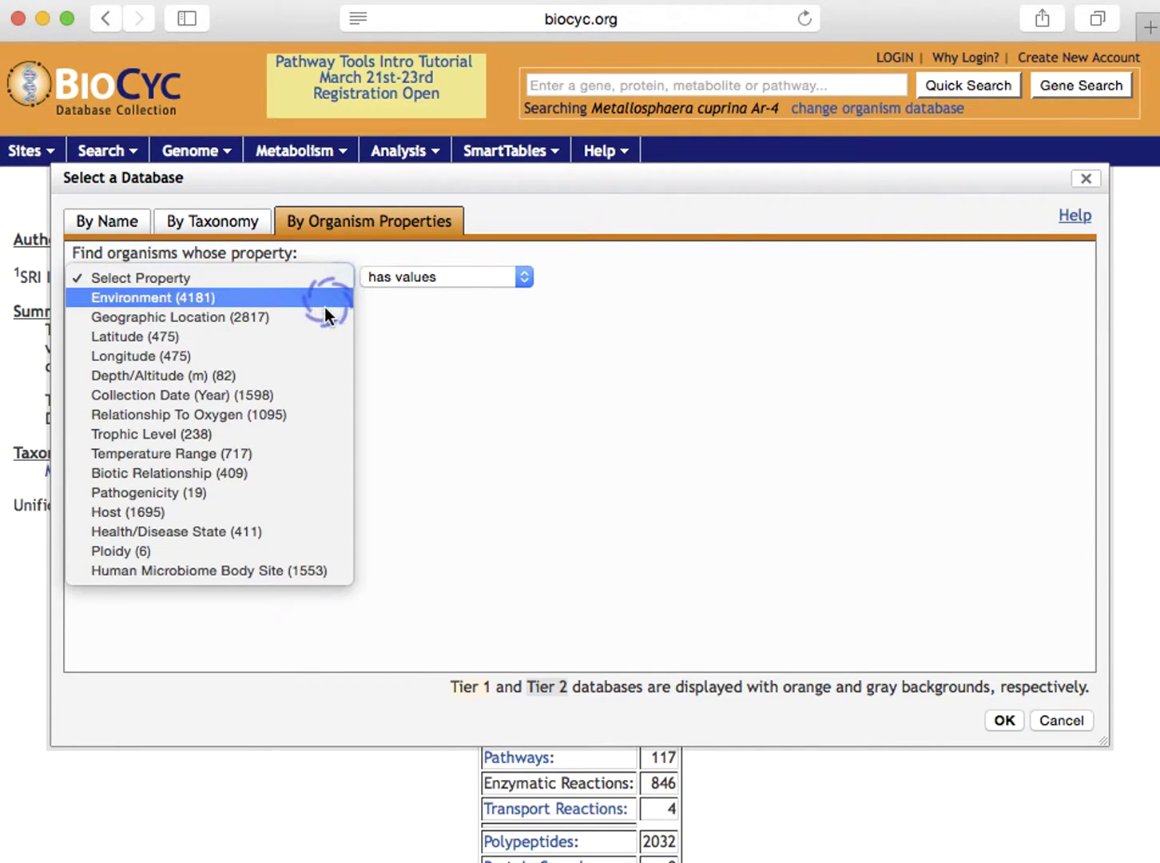
pyautogui.click(275, 394)
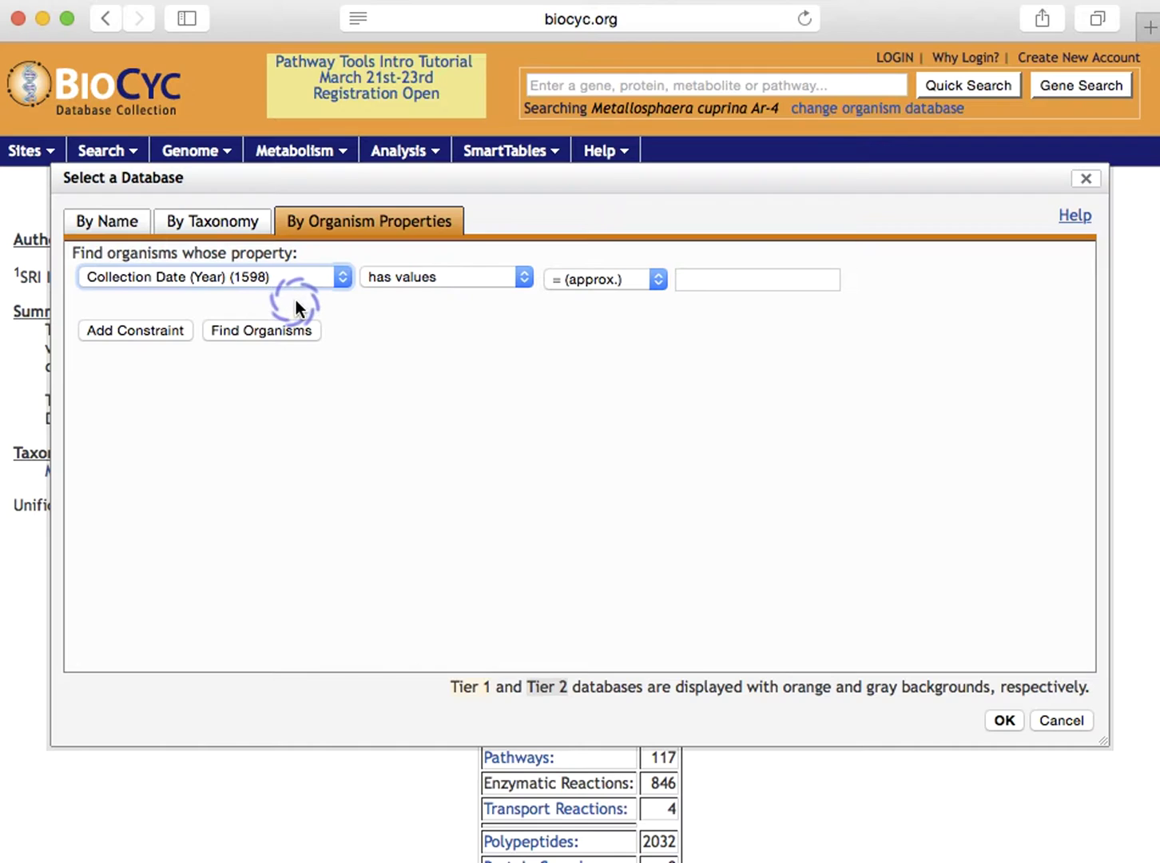
pyautogui.click(524, 278)
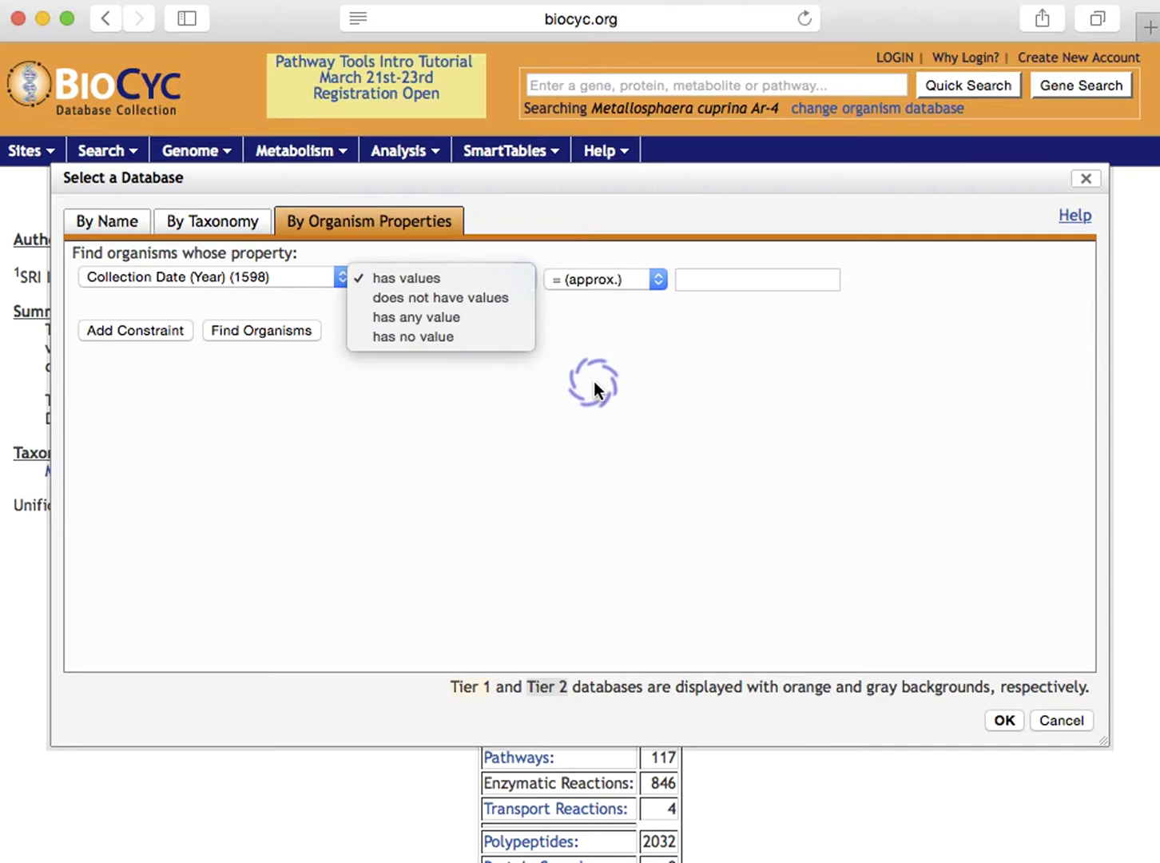
pyautogui.click(659, 329)
pyautogui.click(659, 280)
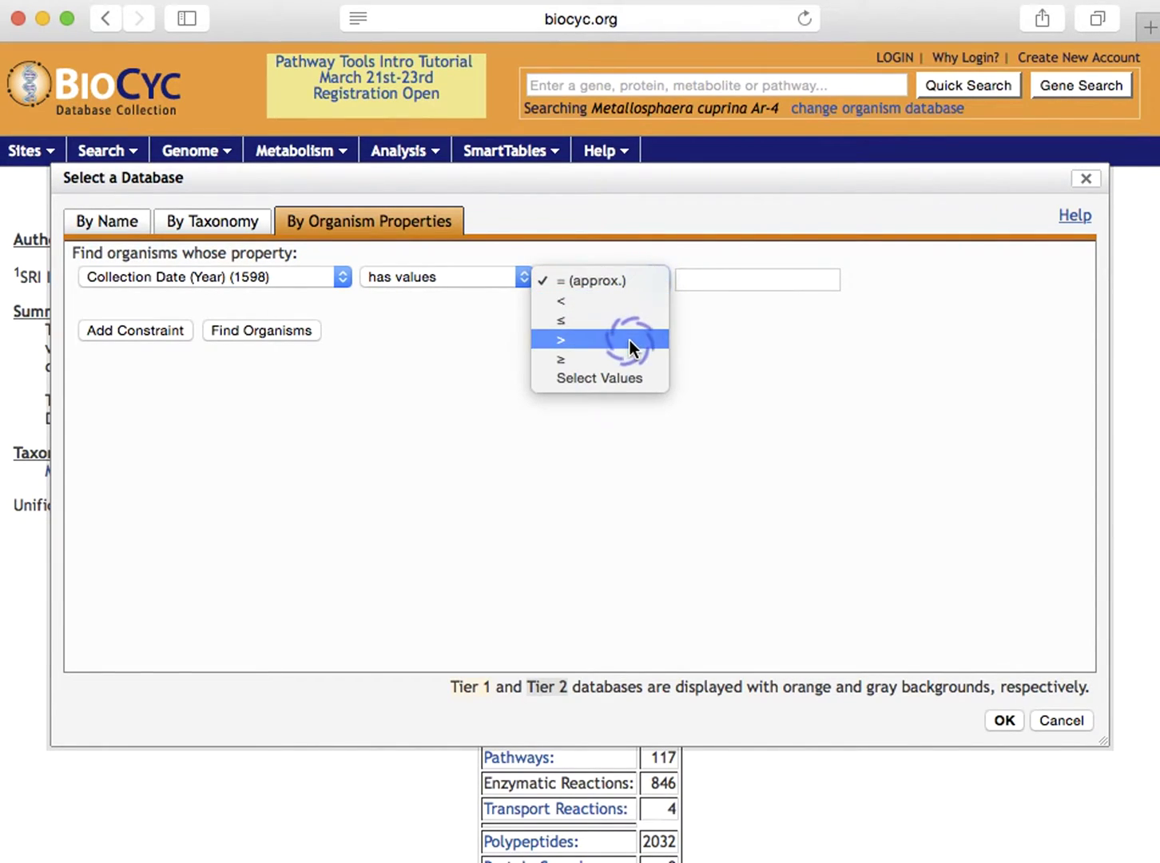
pyautogui.click(734, 277)
pyautogui.click(734, 276)
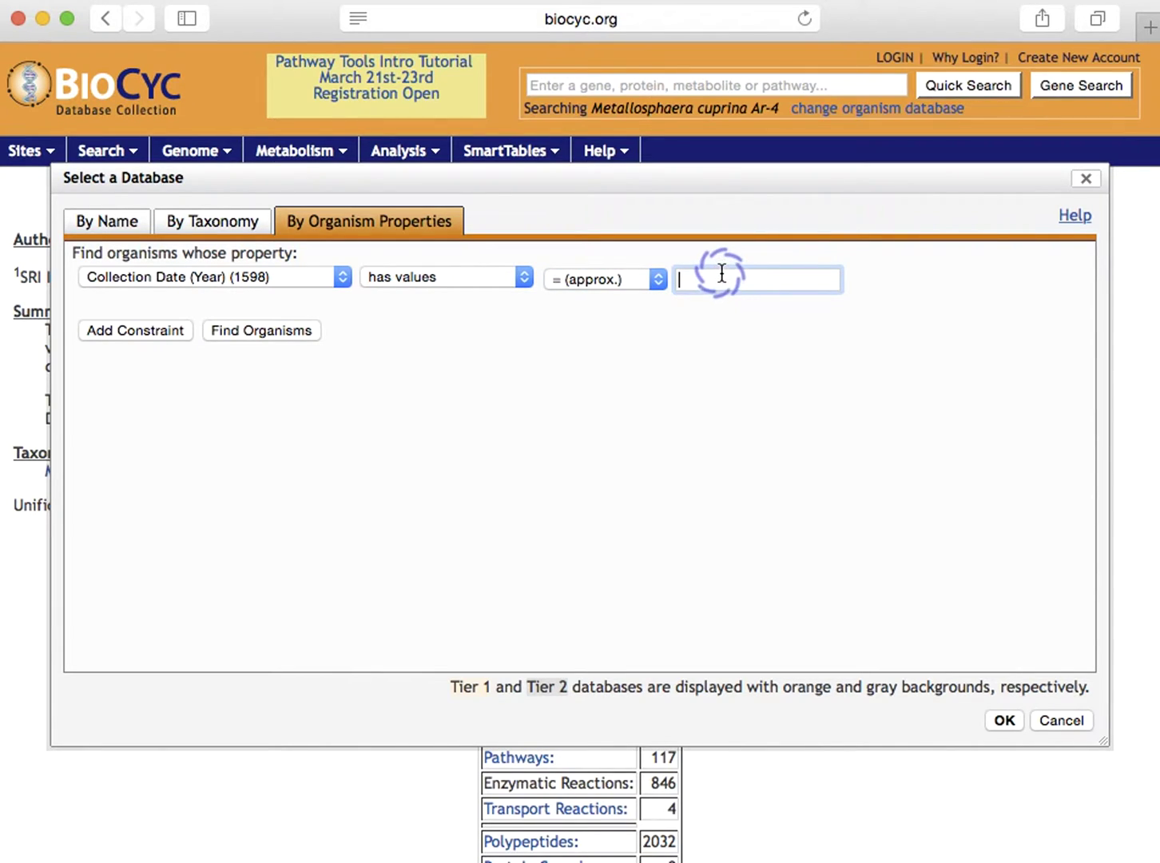
pyautogui.write('2014')
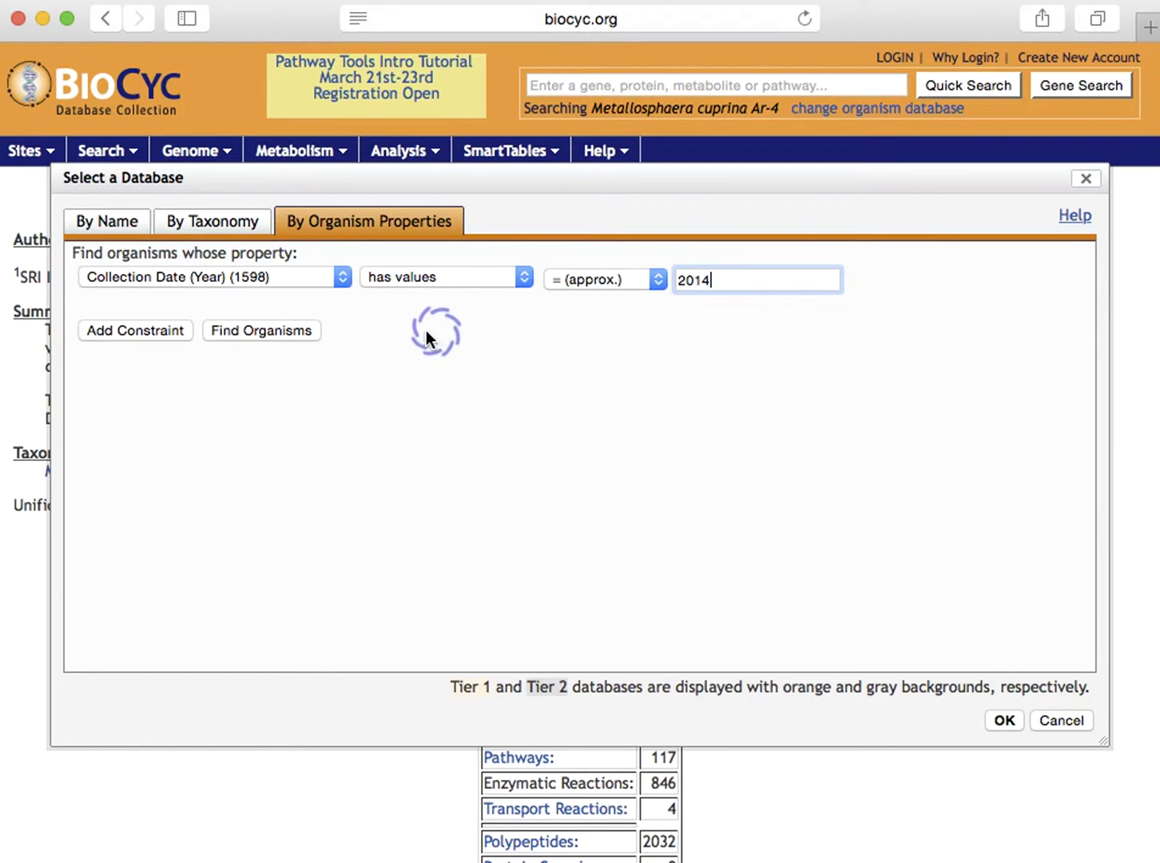
pyautogui.click(264, 331)
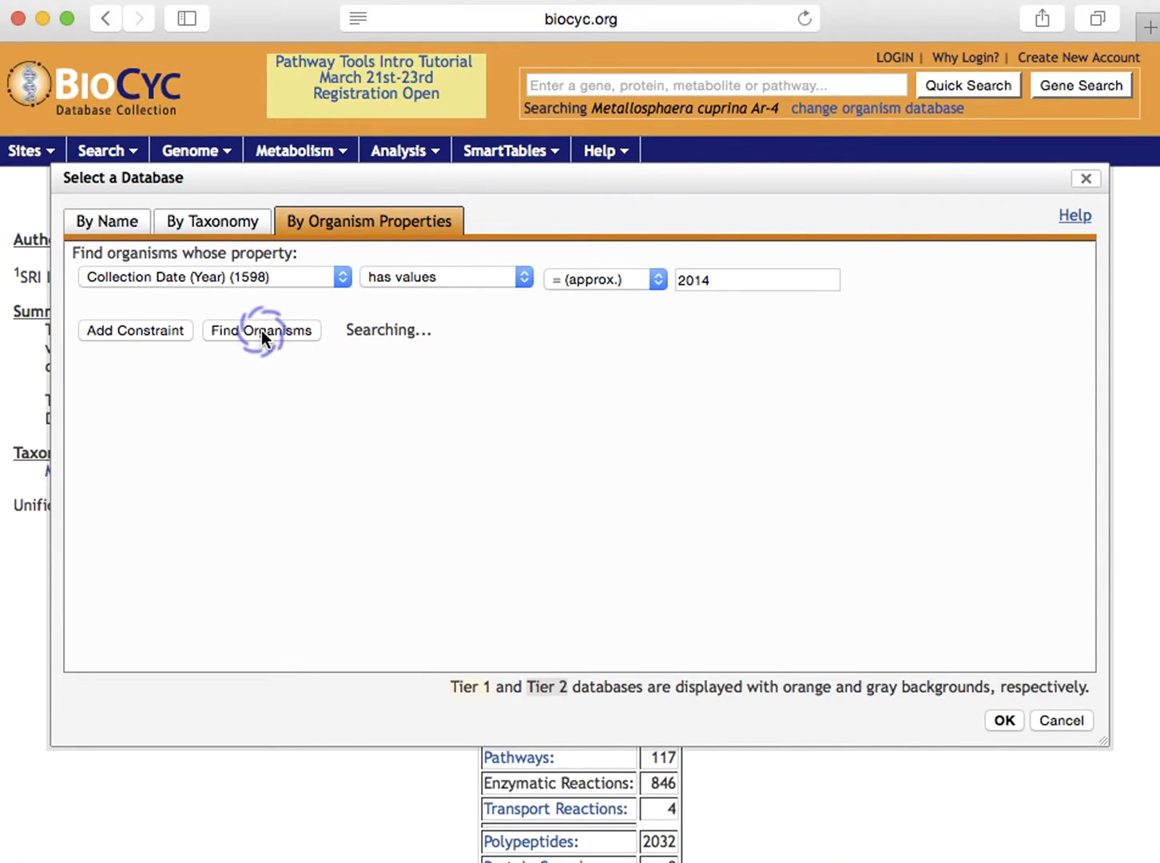
# Set the organism search property to Human Microbiome Body Site with the value skin.
pyautogui.click(214, 276)
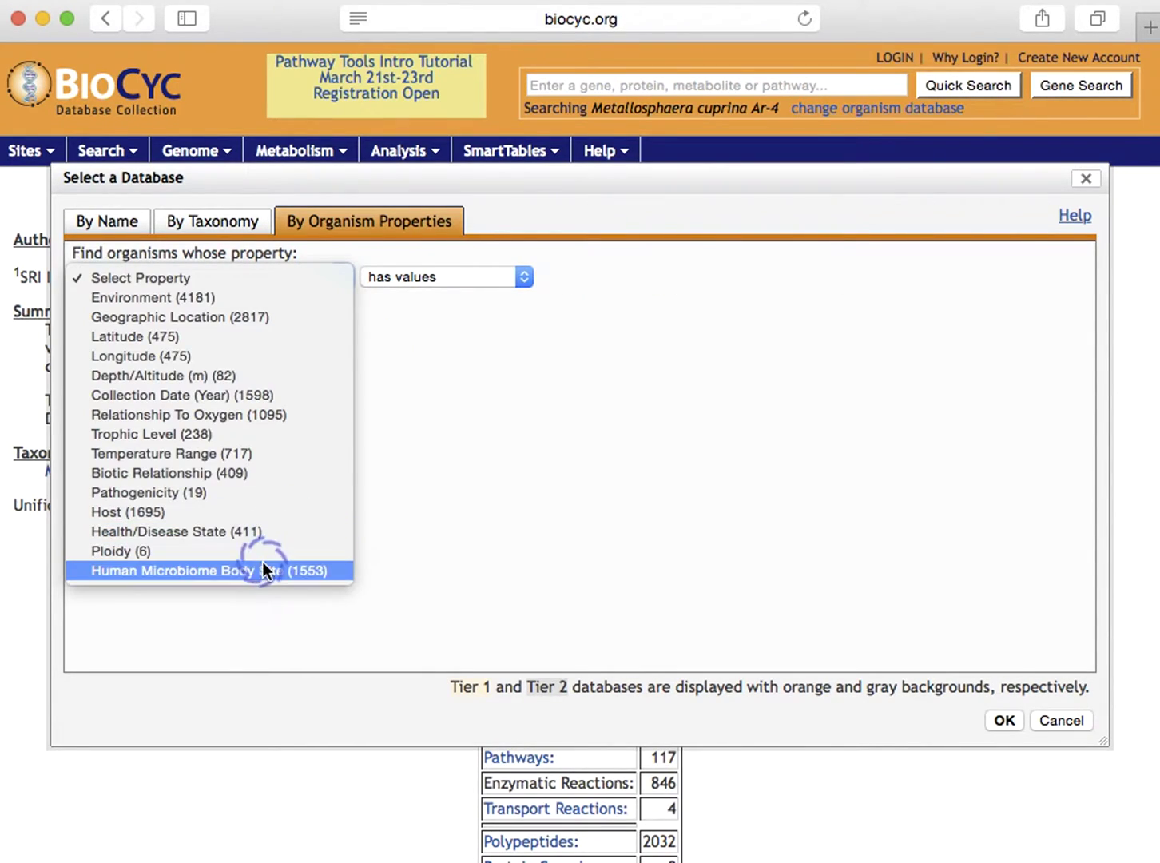
pyautogui.click(259, 570)
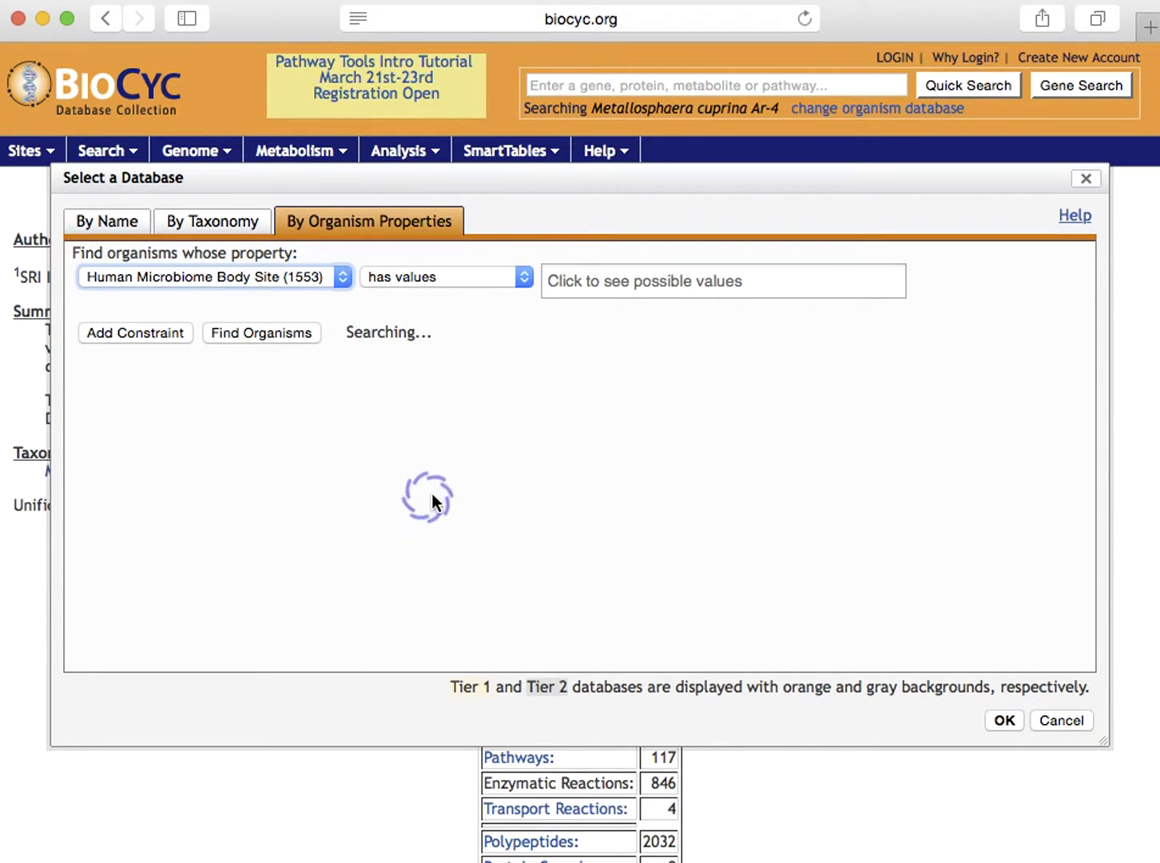
pyautogui.click(583, 279)
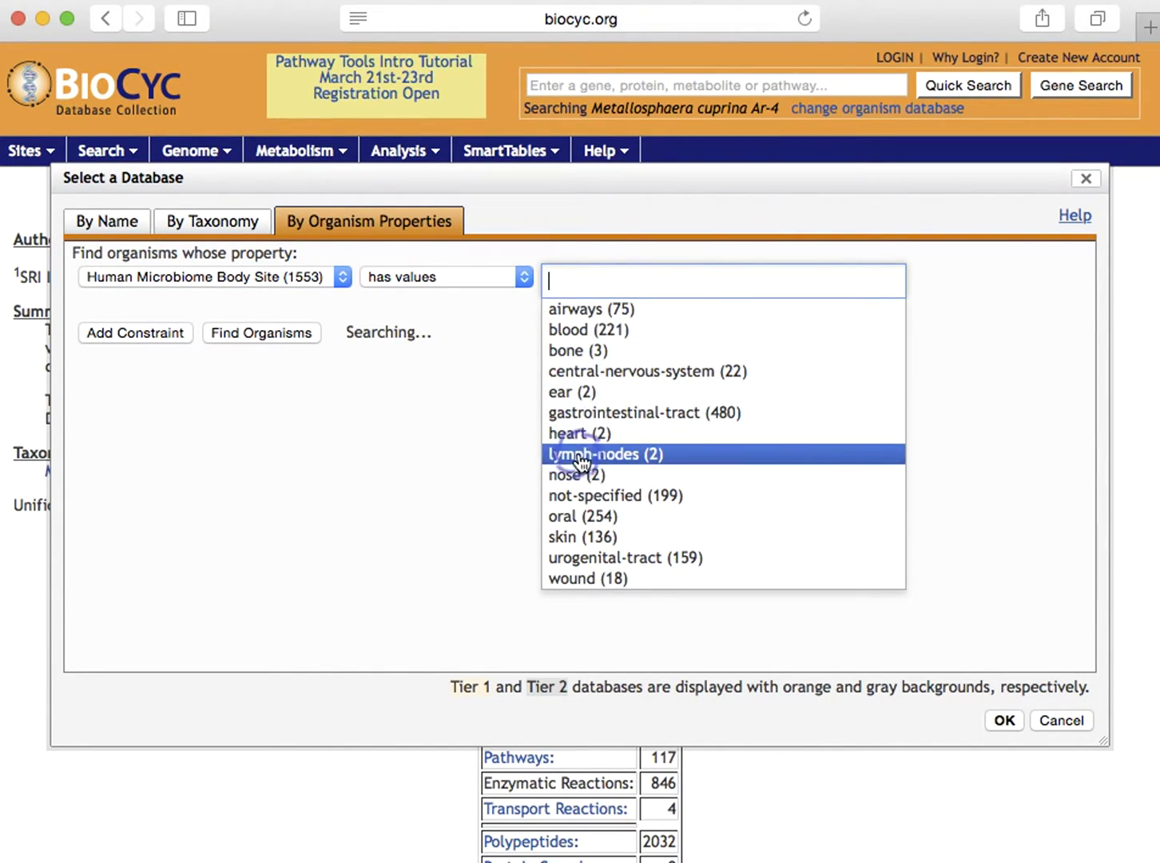
pyautogui.click(598, 537)
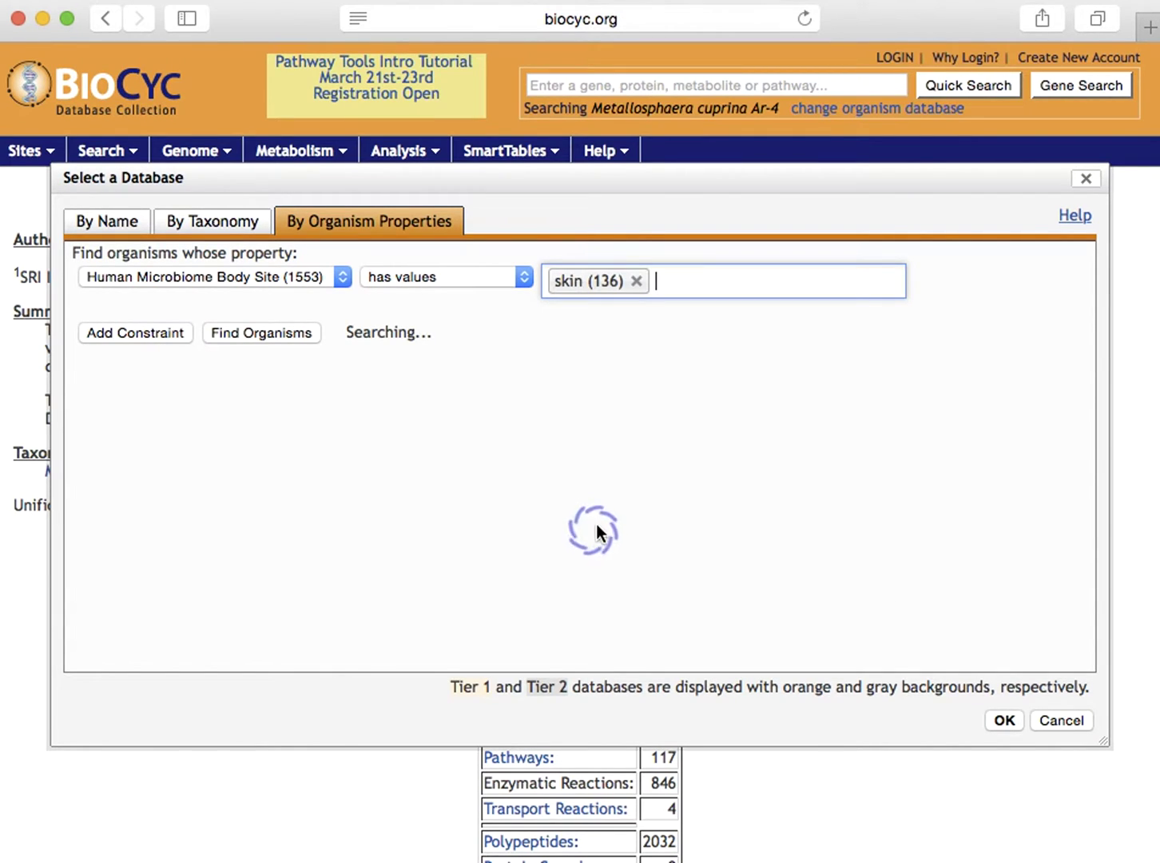
pyautogui.click(666, 286)
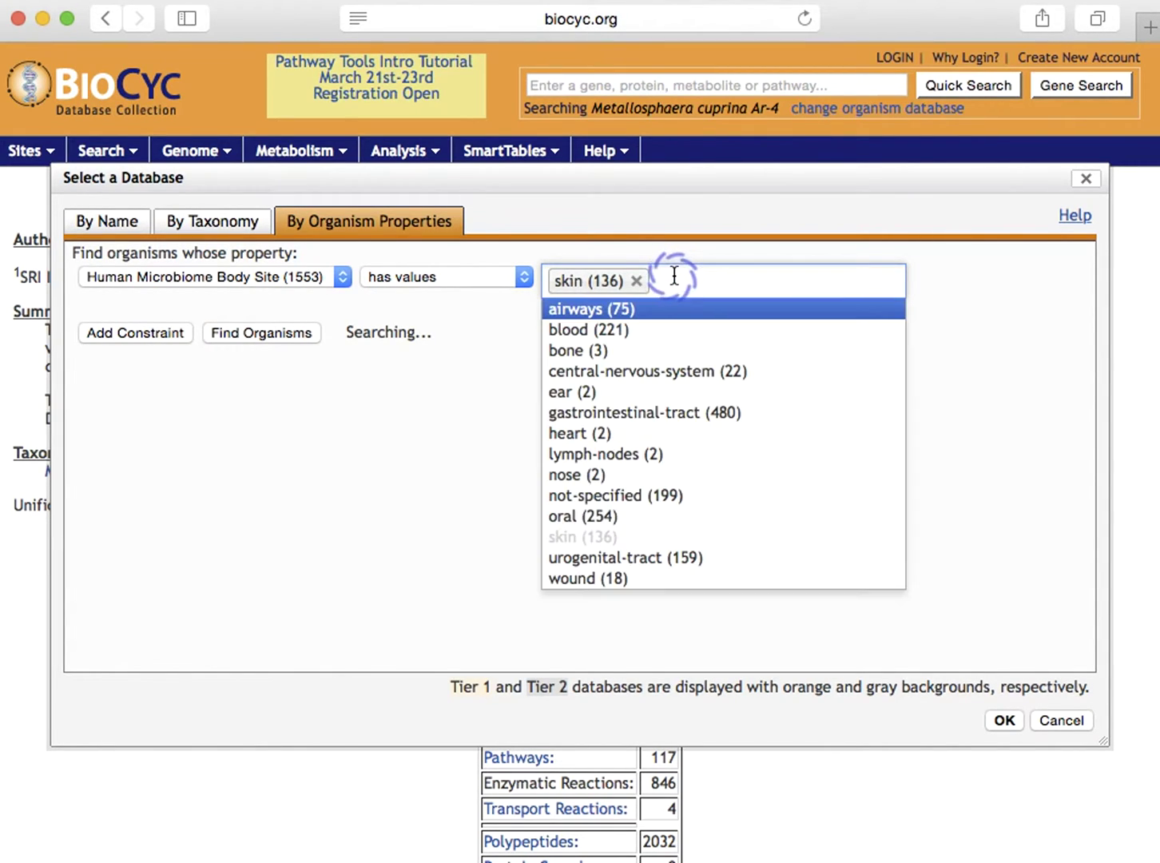
pyautogui.click(628, 348)
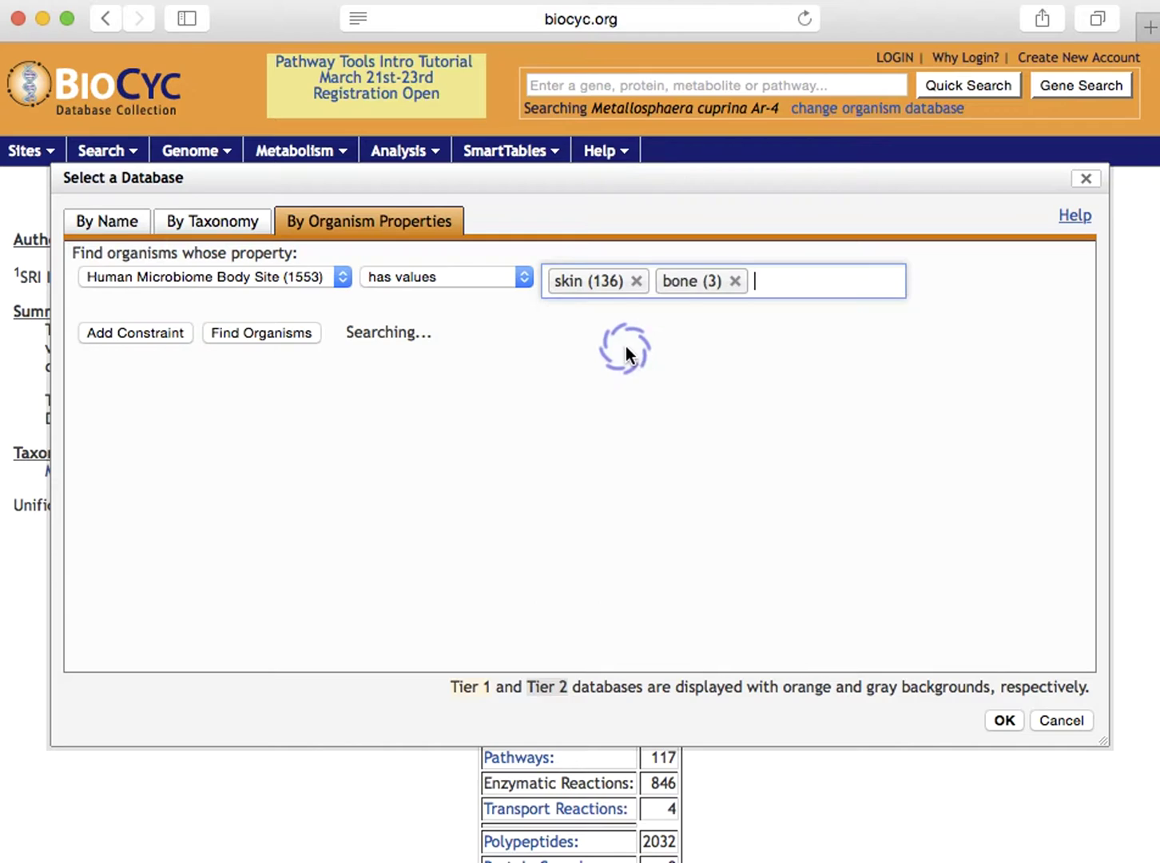
pyautogui.click(735, 281)
# Add blood as a second value for the body site property.
pyautogui.click(730, 279)
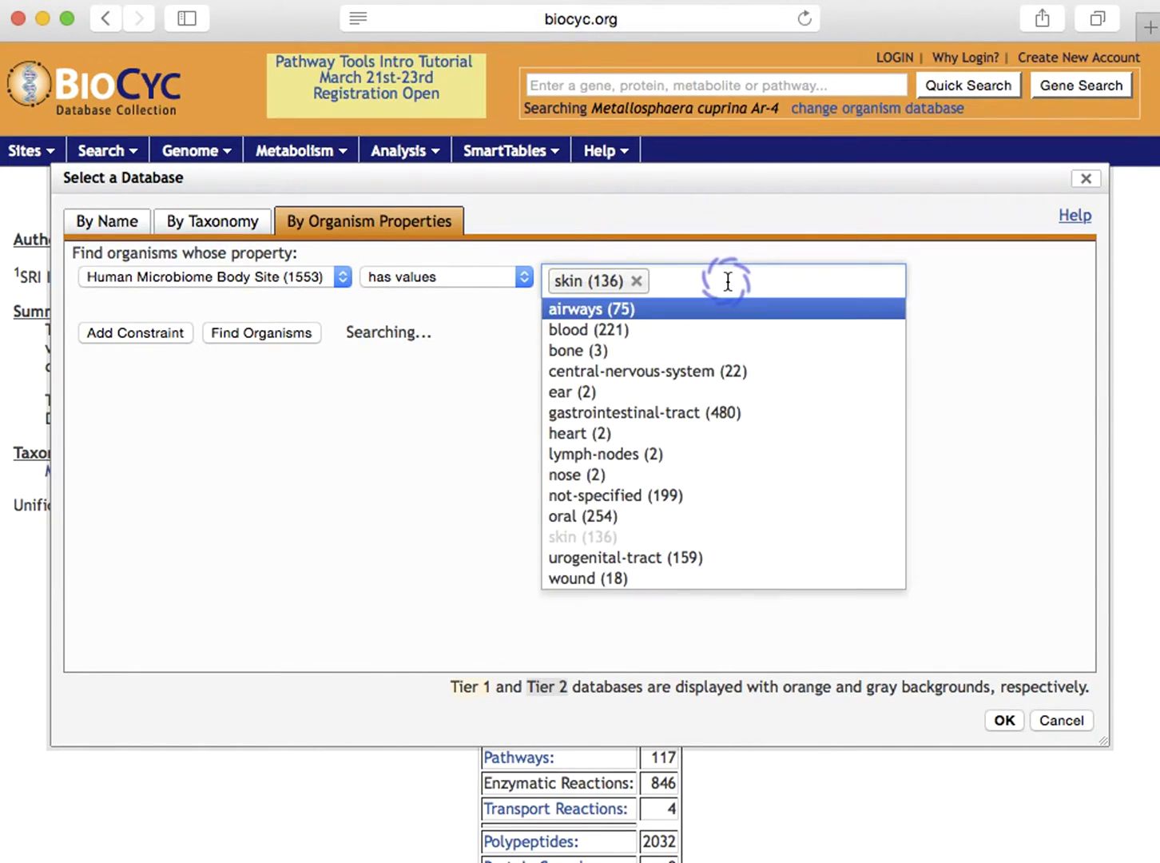
pyautogui.click(663, 330)
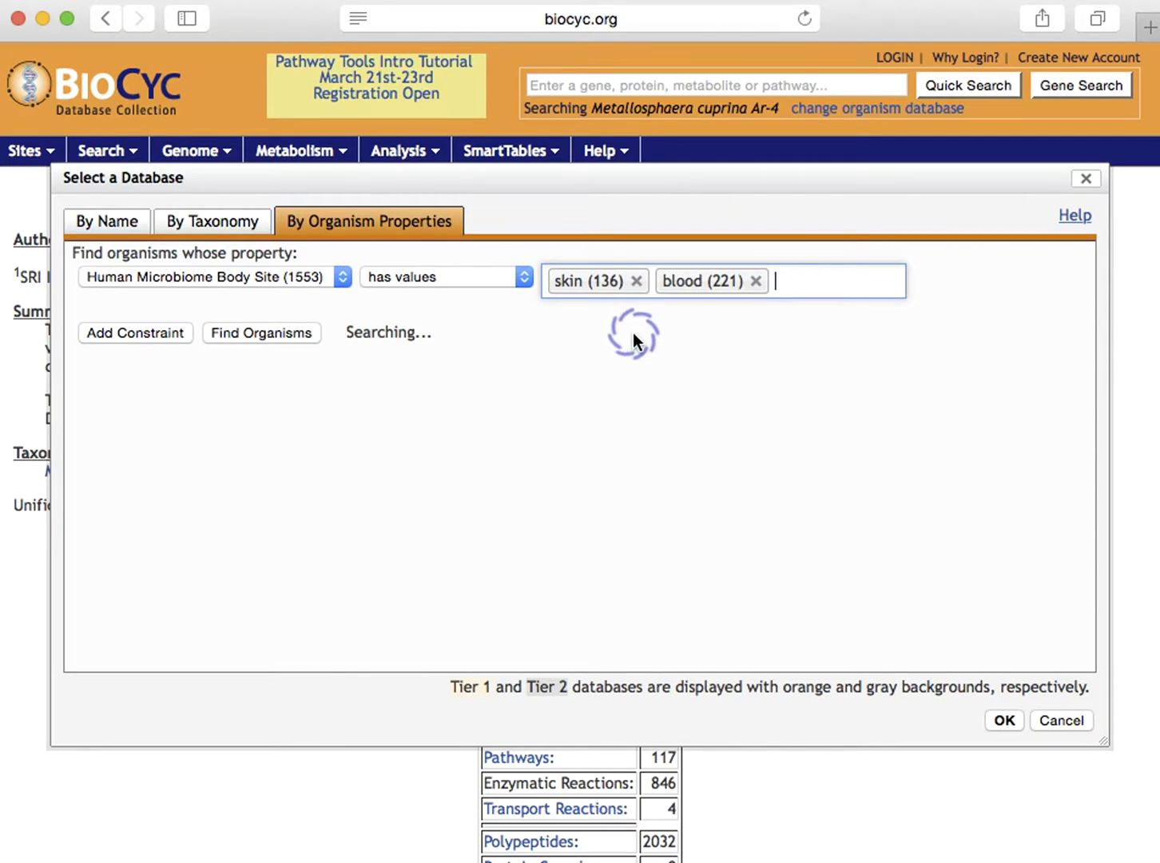
# Find the organisms that match the skin and blood body site values.
pyautogui.click(243, 335)
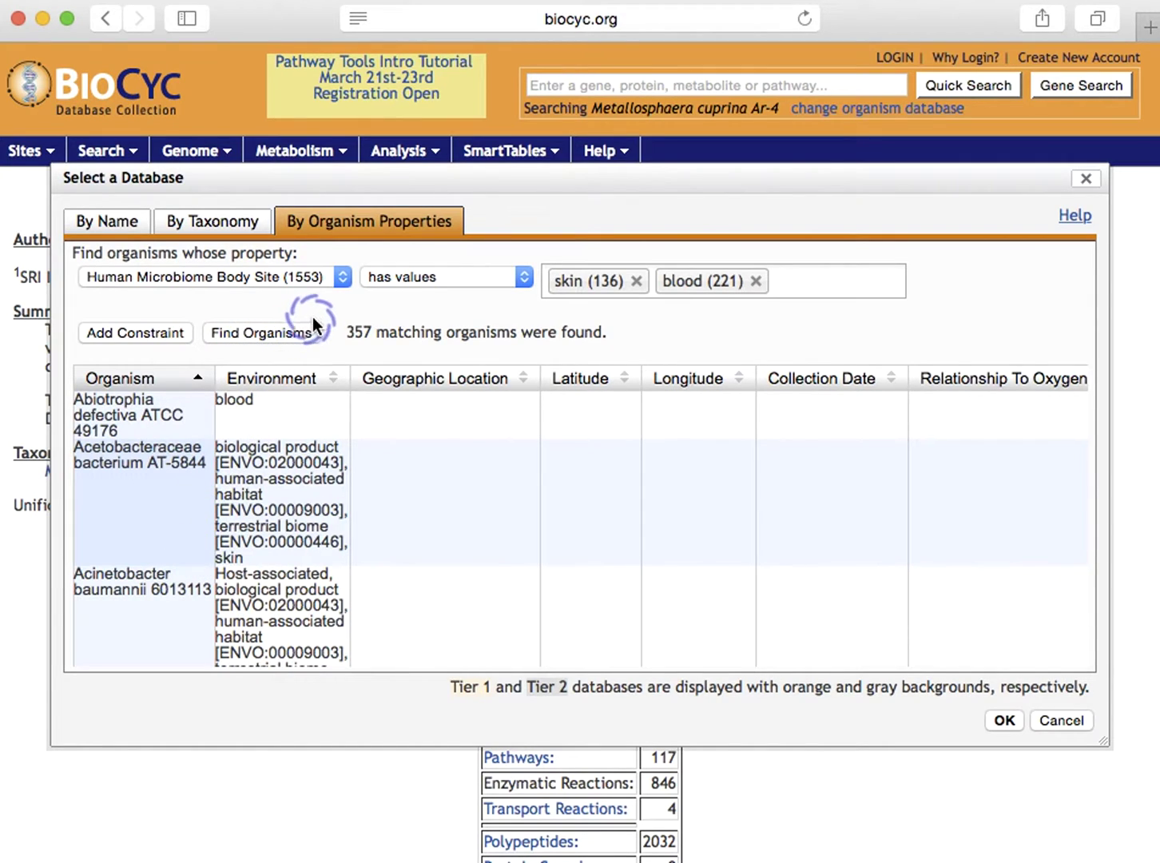
# Search by organism properties for organisms whose Temperature Range has the value psychrophile.
pyautogui.click(342, 279)
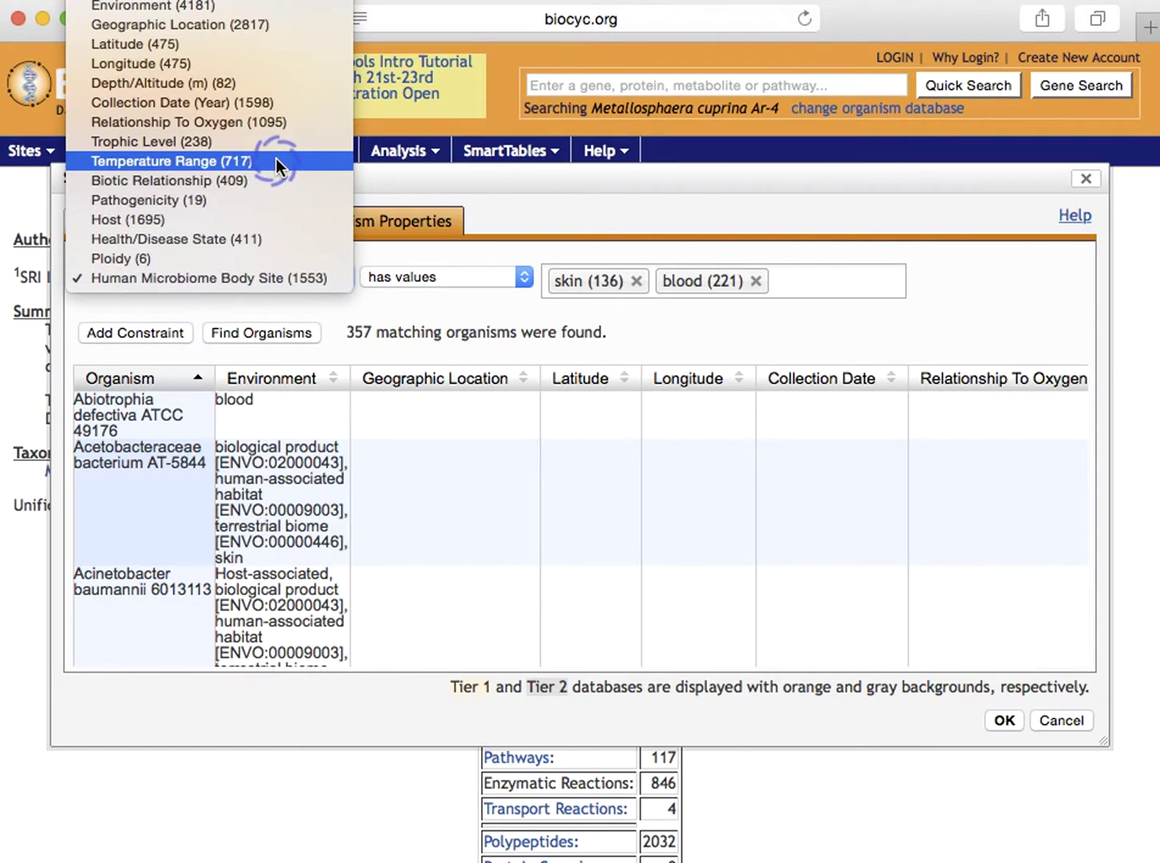
pyautogui.scroll(1, 276, 166)
pyautogui.click(272, 180)
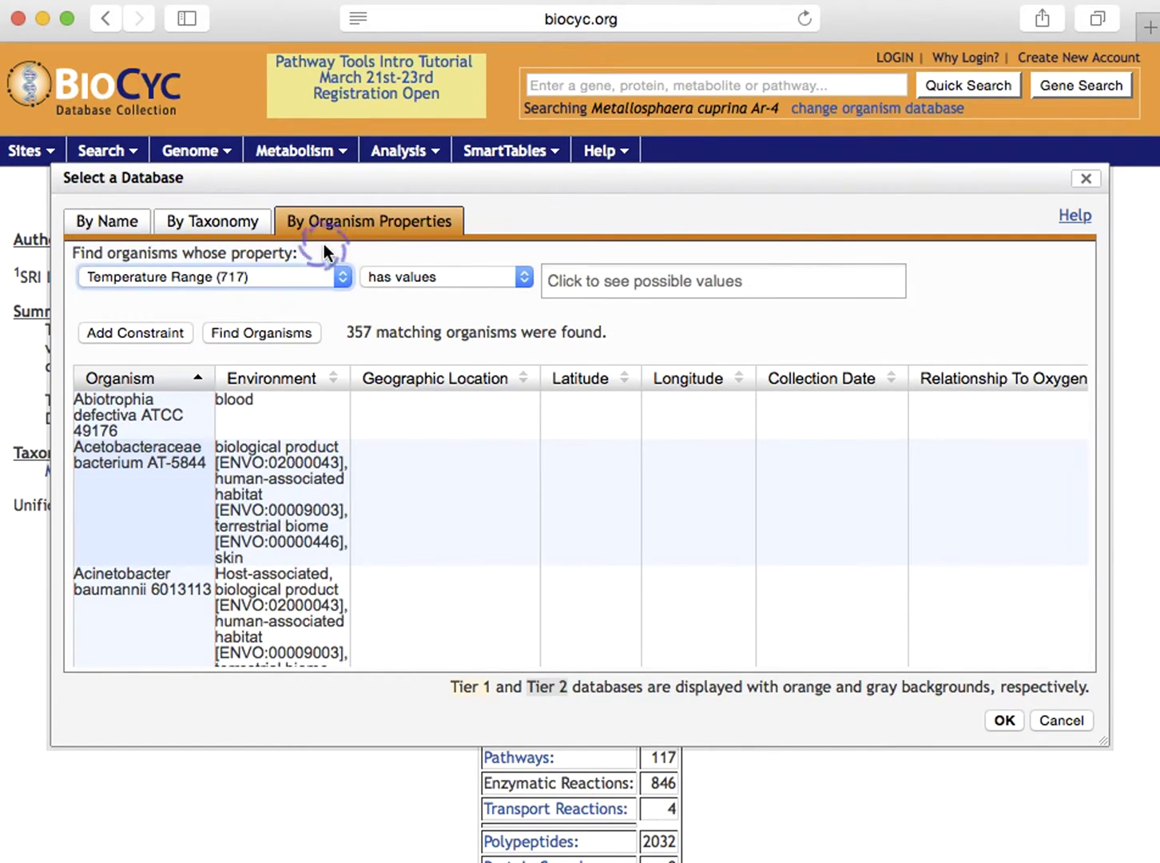
pyautogui.click(582, 279)
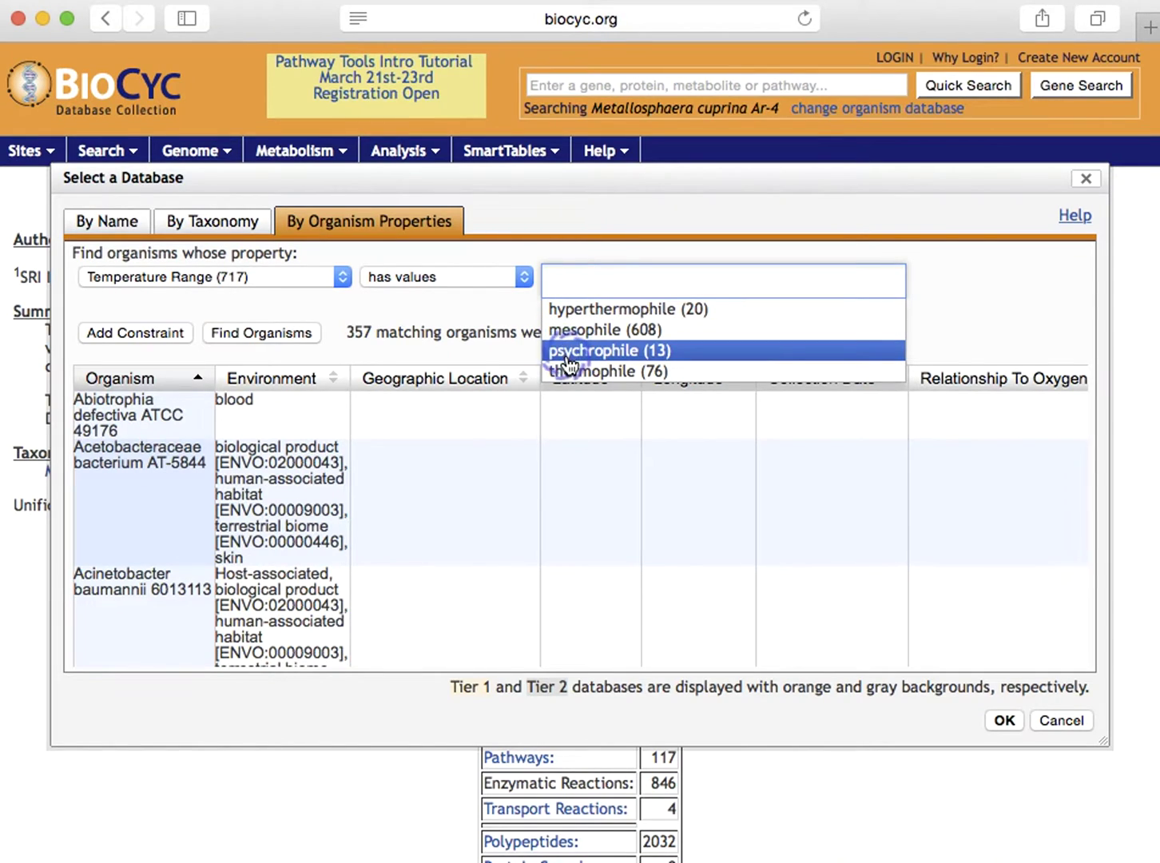
pyautogui.click(685, 351)
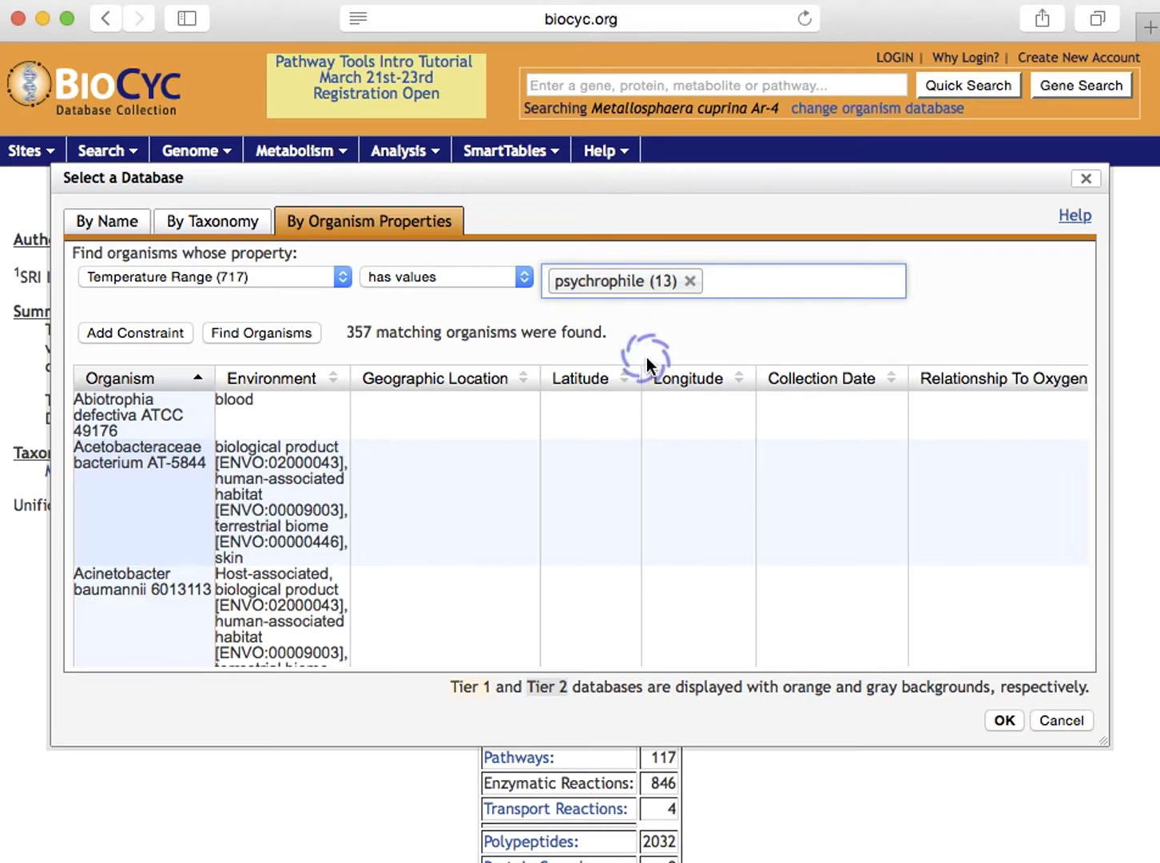
pyautogui.click(279, 340)
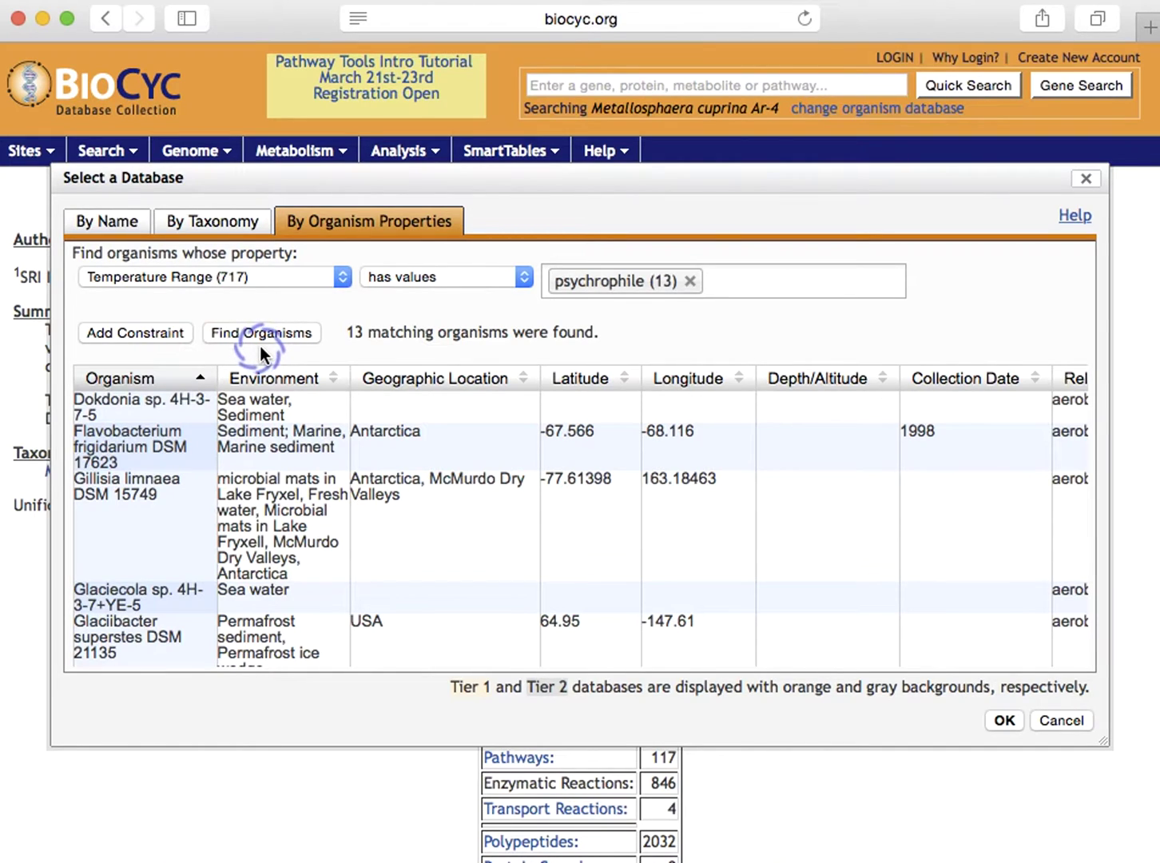
# Switch the organism database to Flavobacterium frigidarium DSM 17623 and look through its summary page.
pyautogui.click(147, 444)
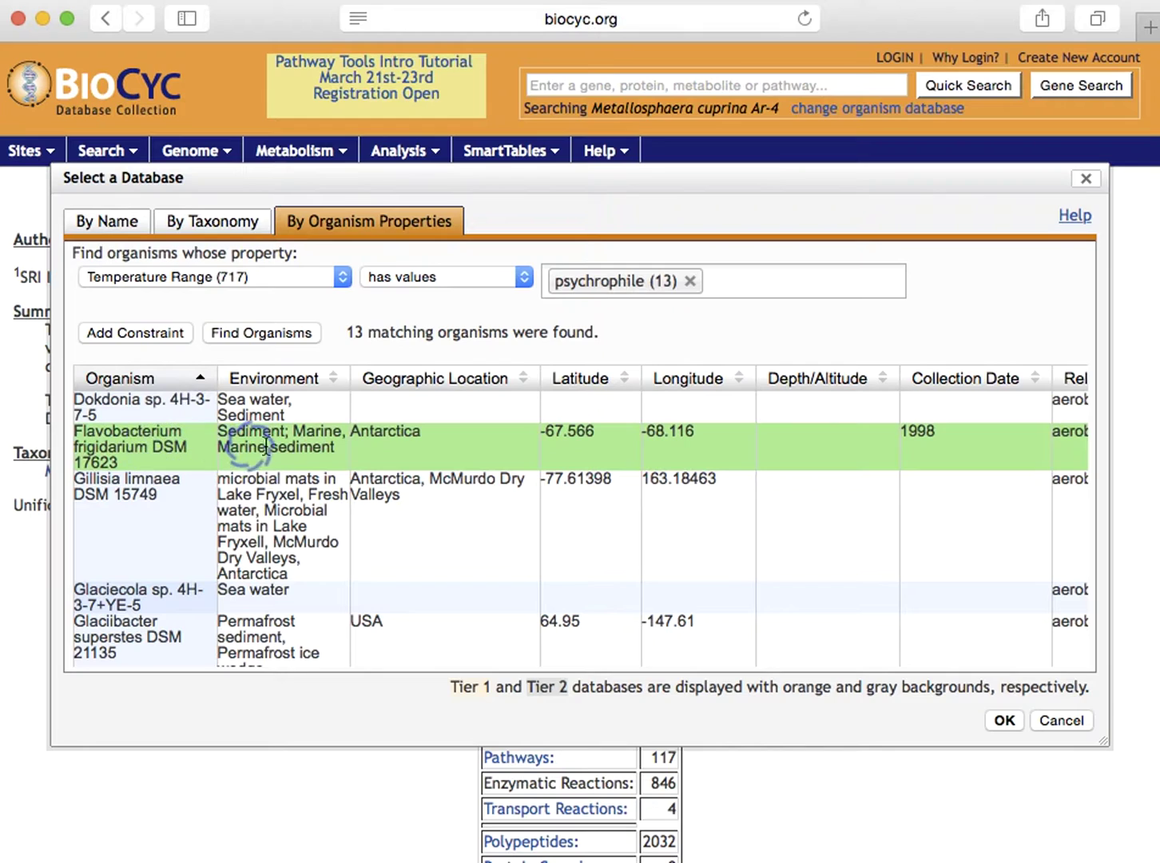
pyautogui.click(1009, 720)
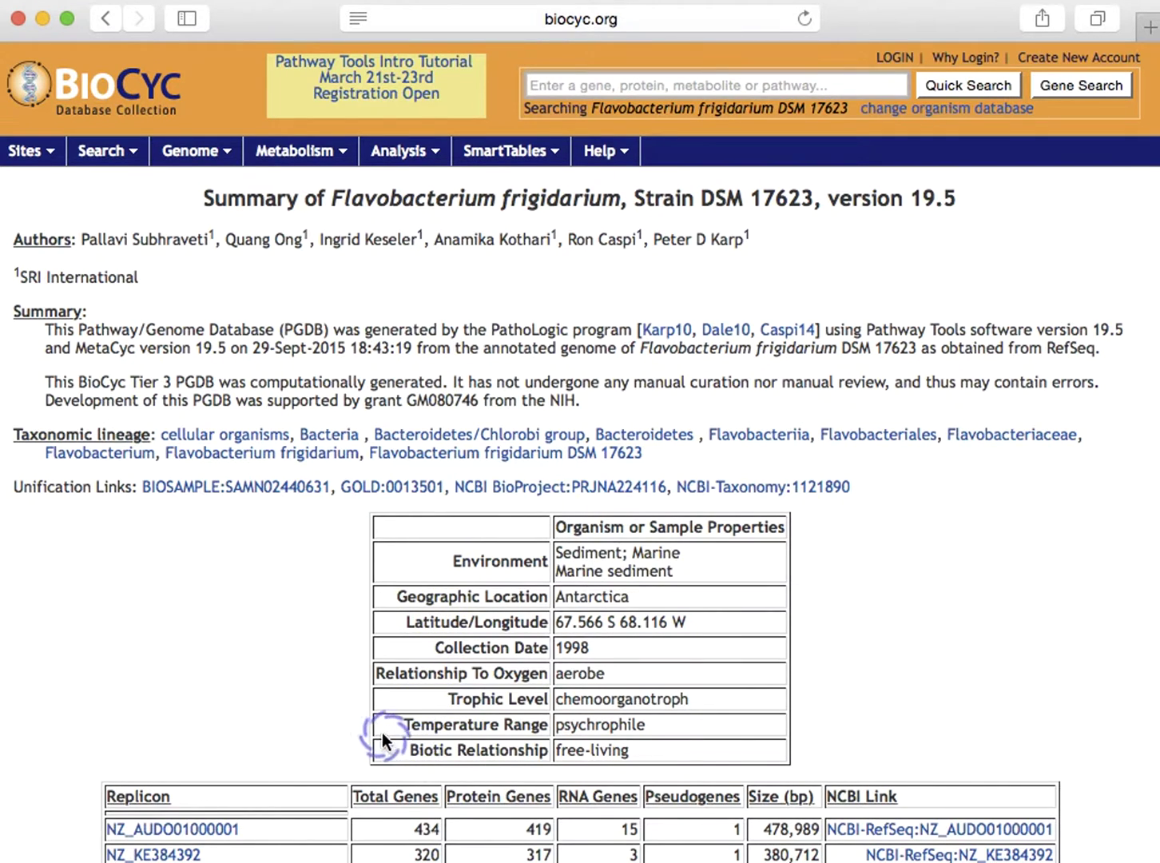
pyautogui.scroll(-5, 319, 692)
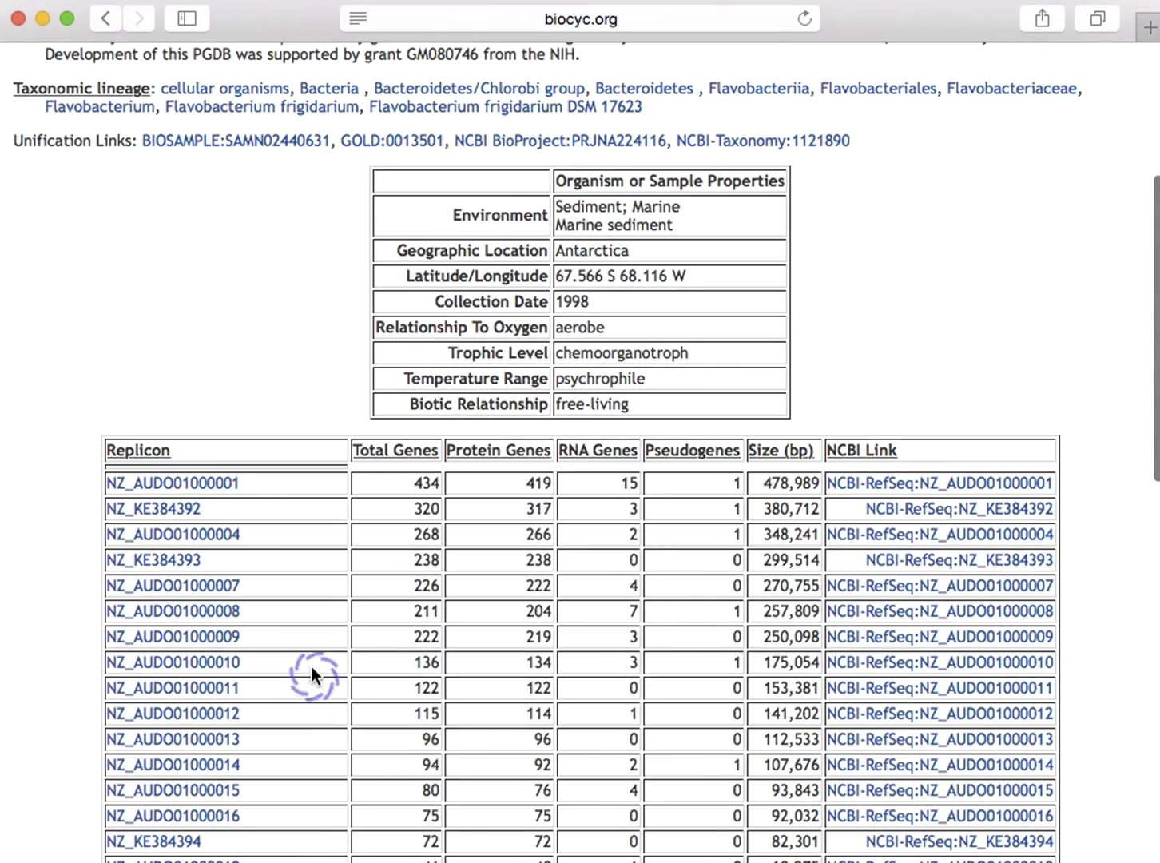
pyautogui.scroll(-10, 326, 662)
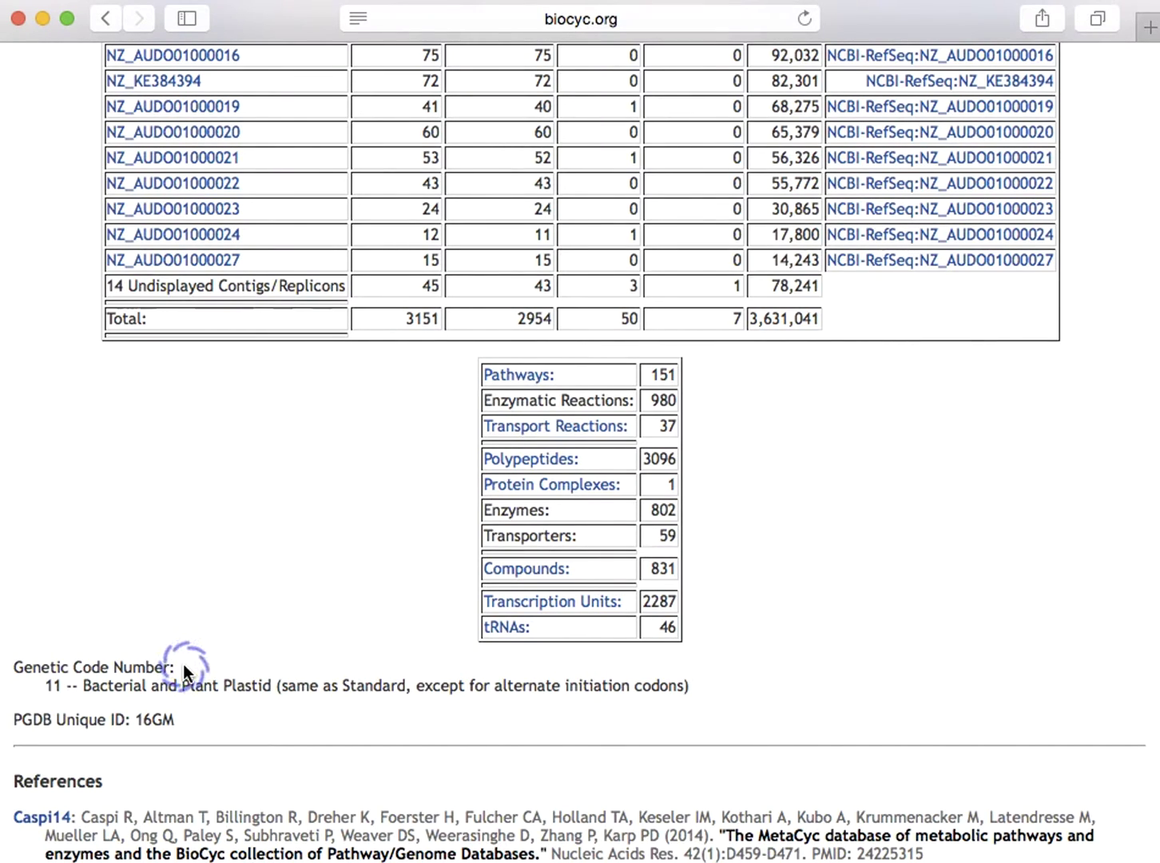
pyautogui.press('Home')
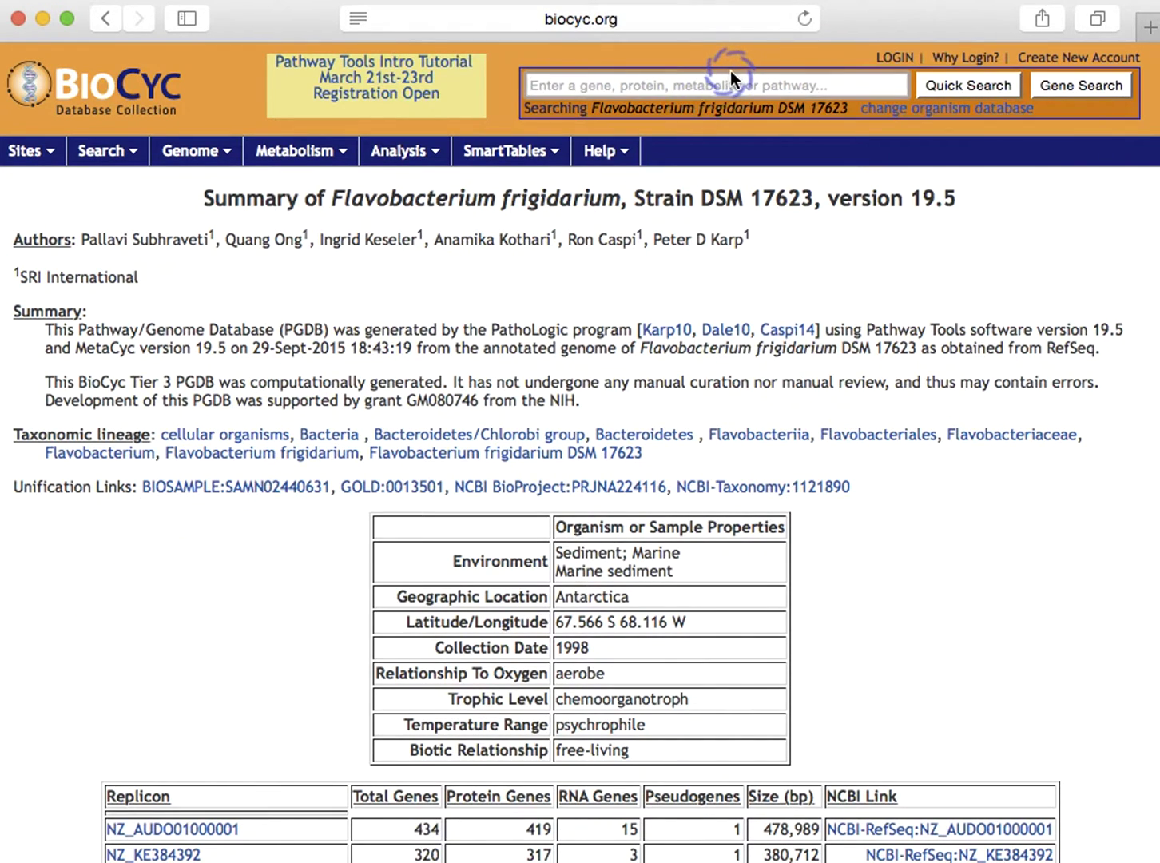
# Run a quick search for threonine in the selected organism database.
pyautogui.moveTo(728, 77)
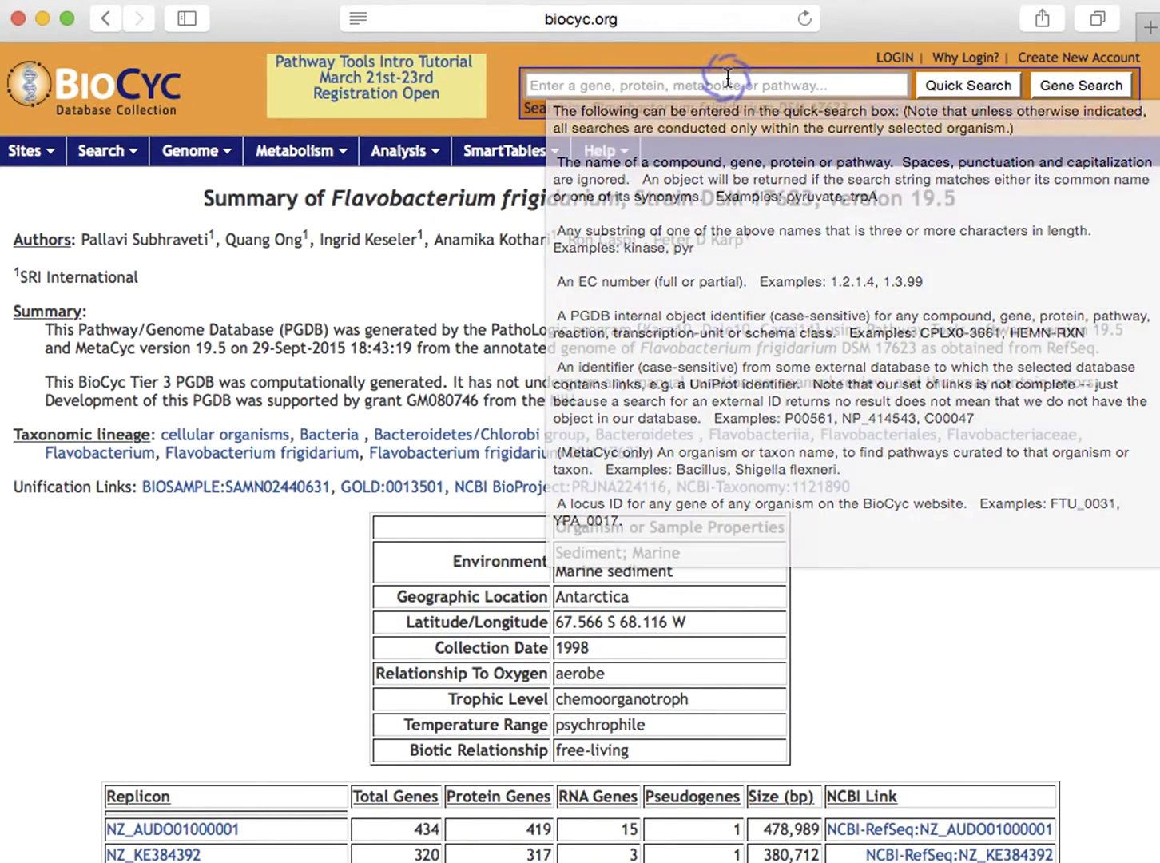
pyautogui.click(577, 85)
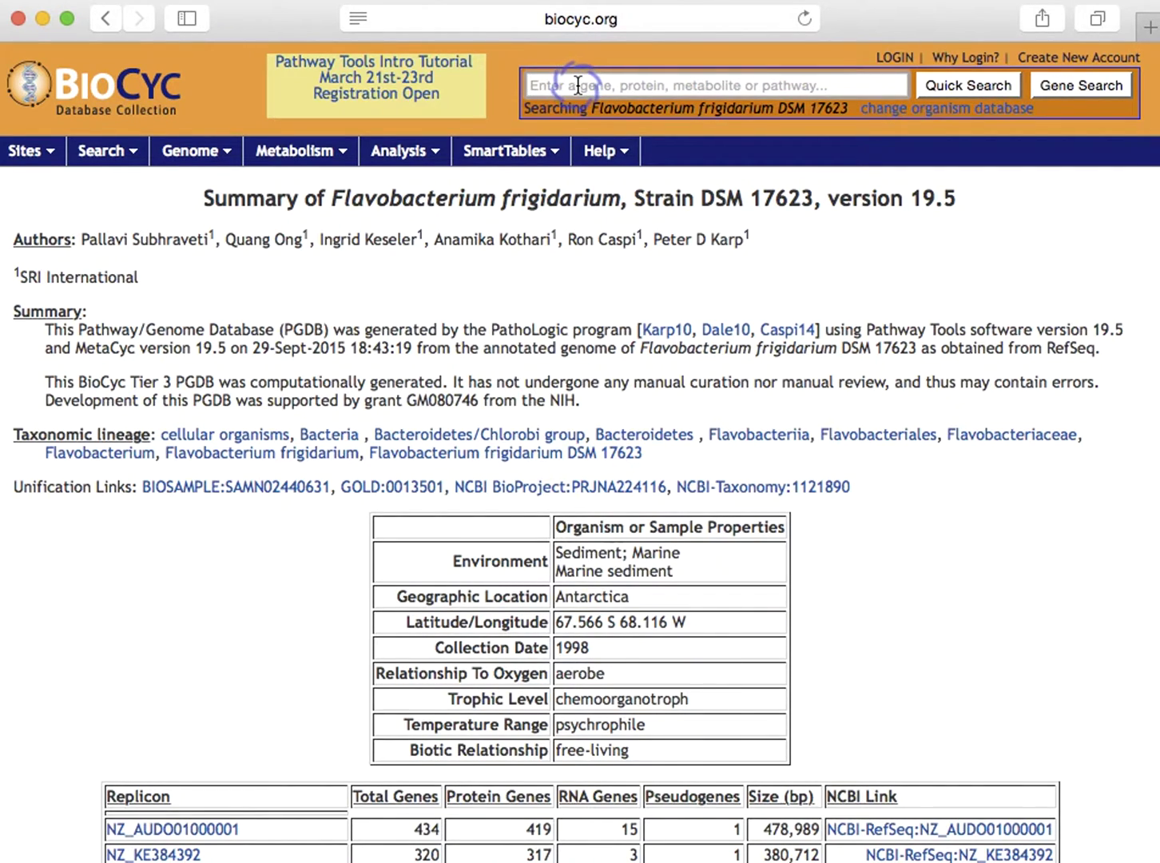
pyautogui.write('threonine')
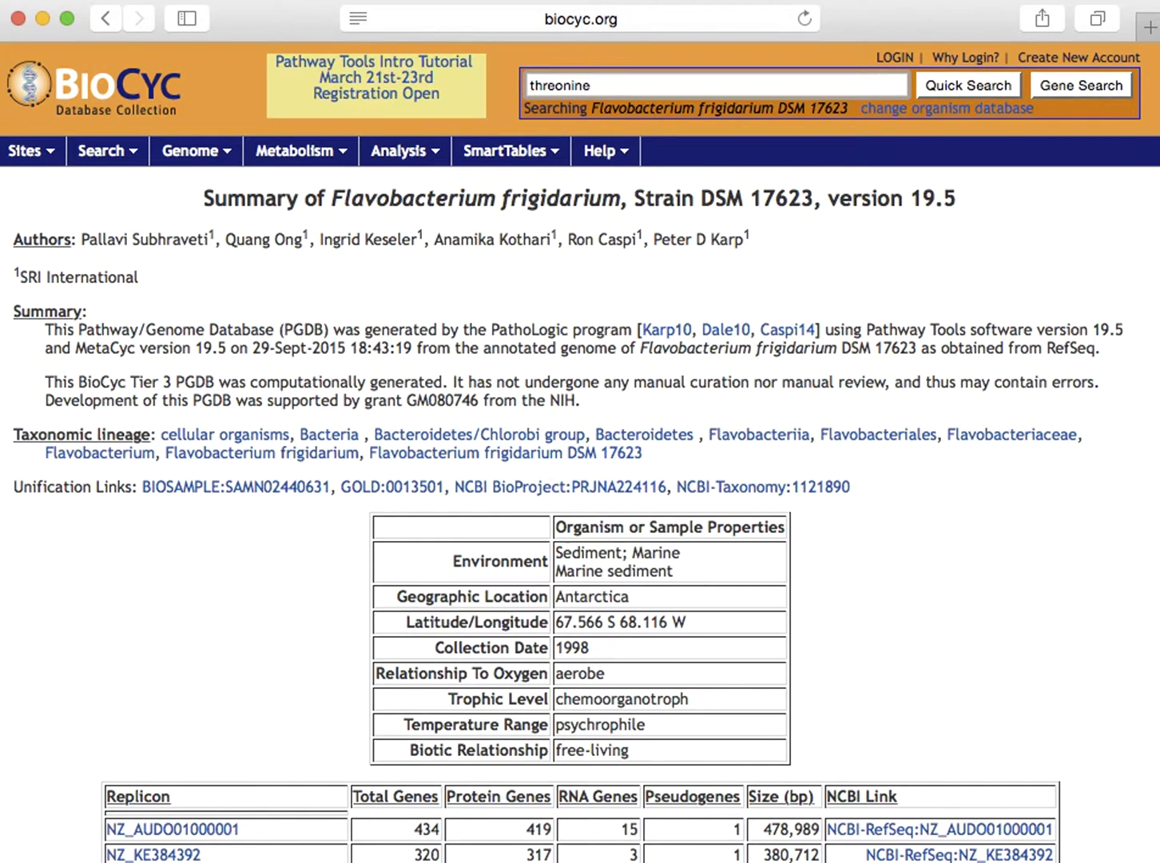
pyautogui.press('Return')
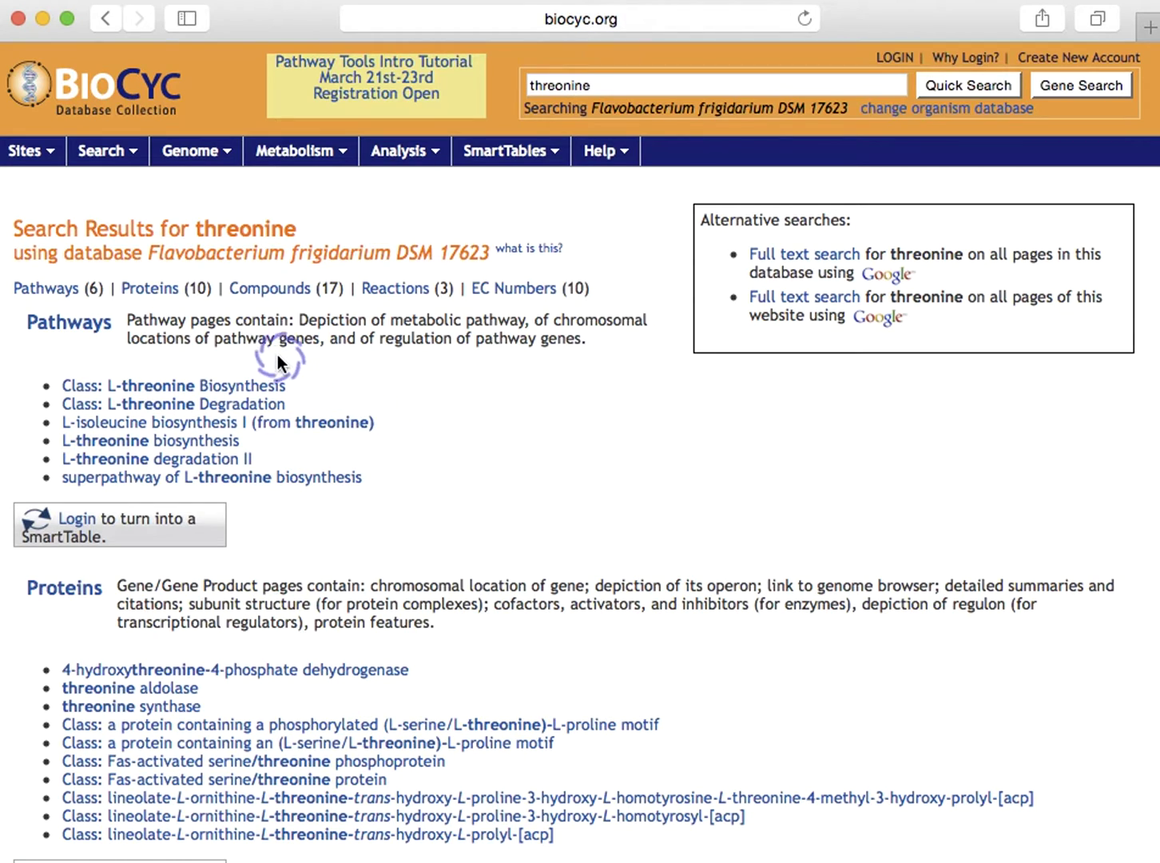
# Look over the compounds in the threonine search results and open the L-threonine biosynthesis pathway page.
pyautogui.click(269, 289)
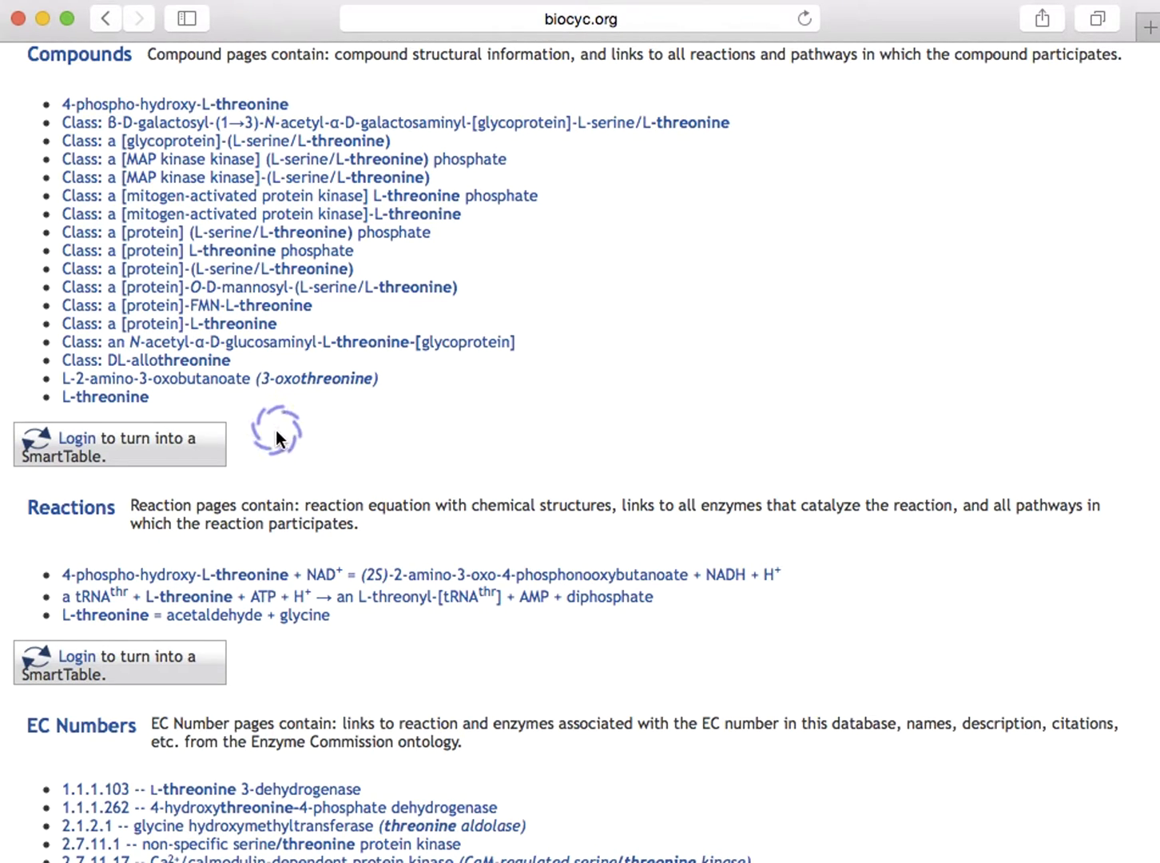
pyautogui.scroll(15, 291, 406)
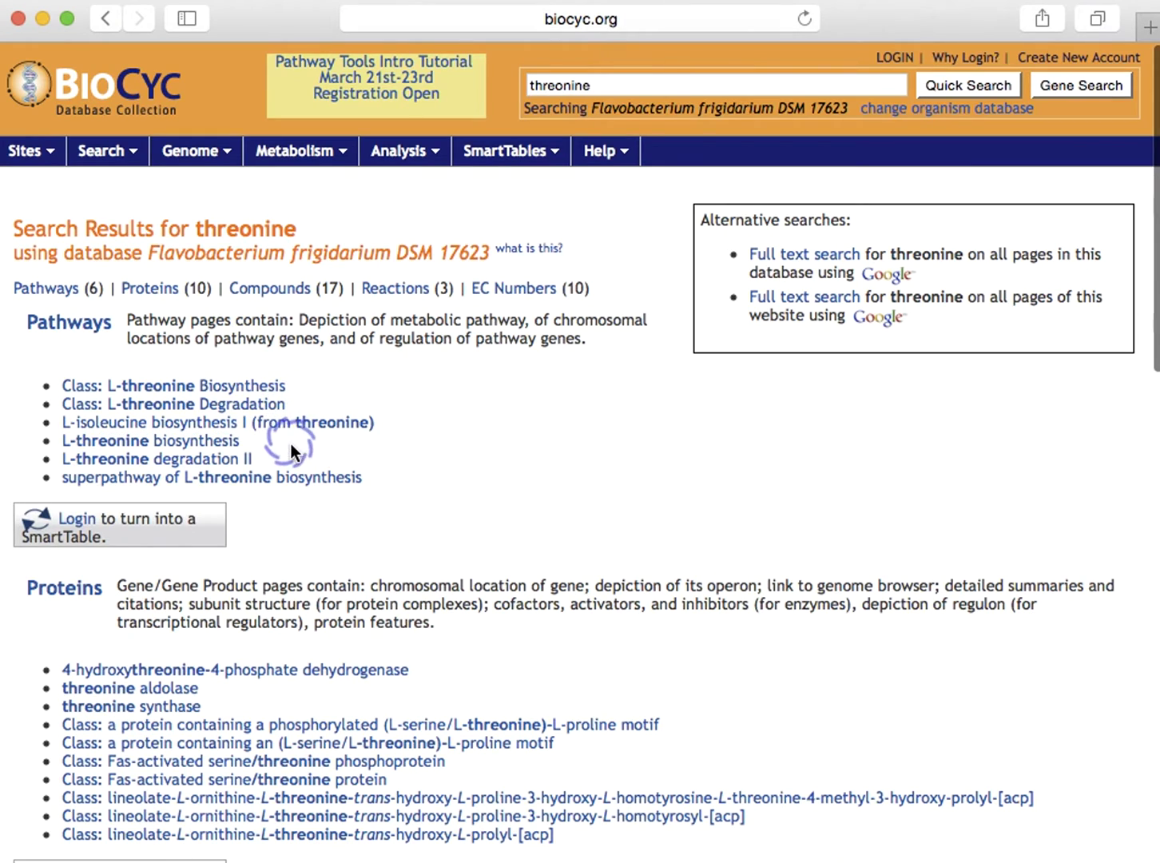
pyautogui.scroll(-4, 289, 454)
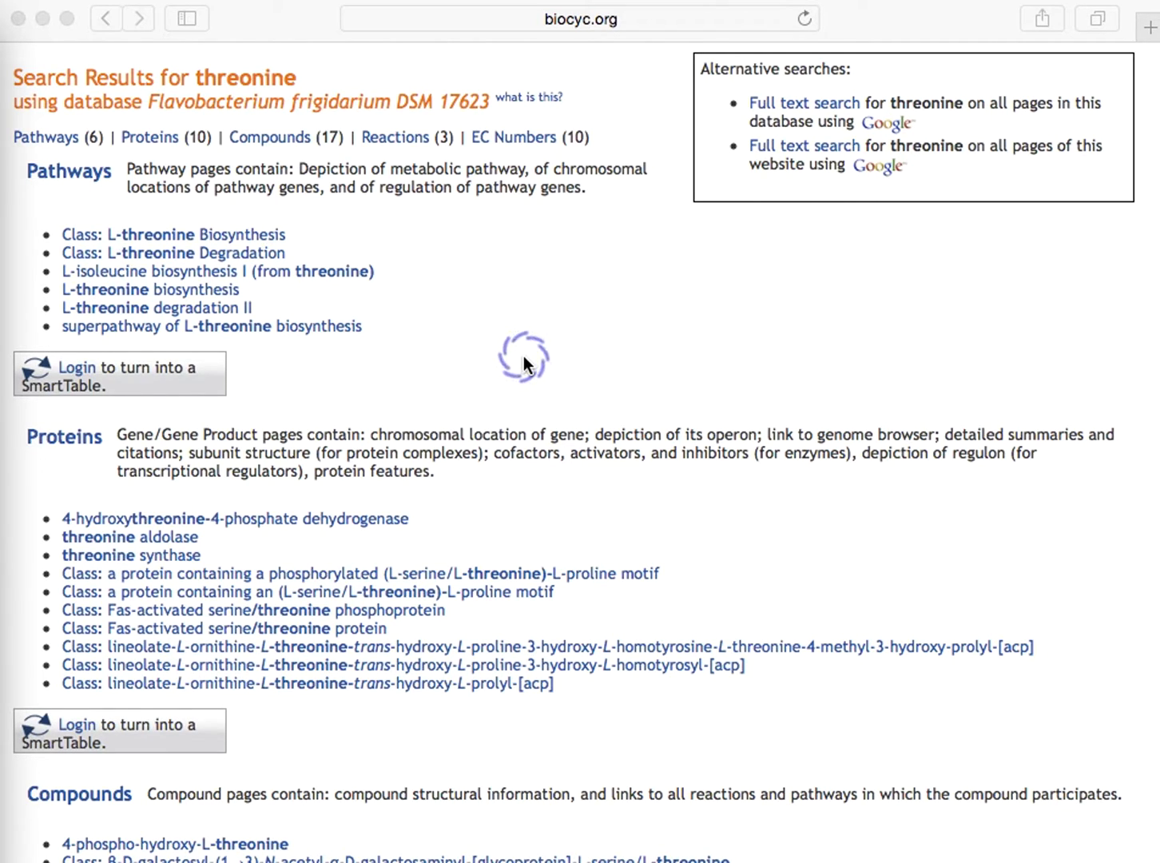
pyautogui.click(124, 288)
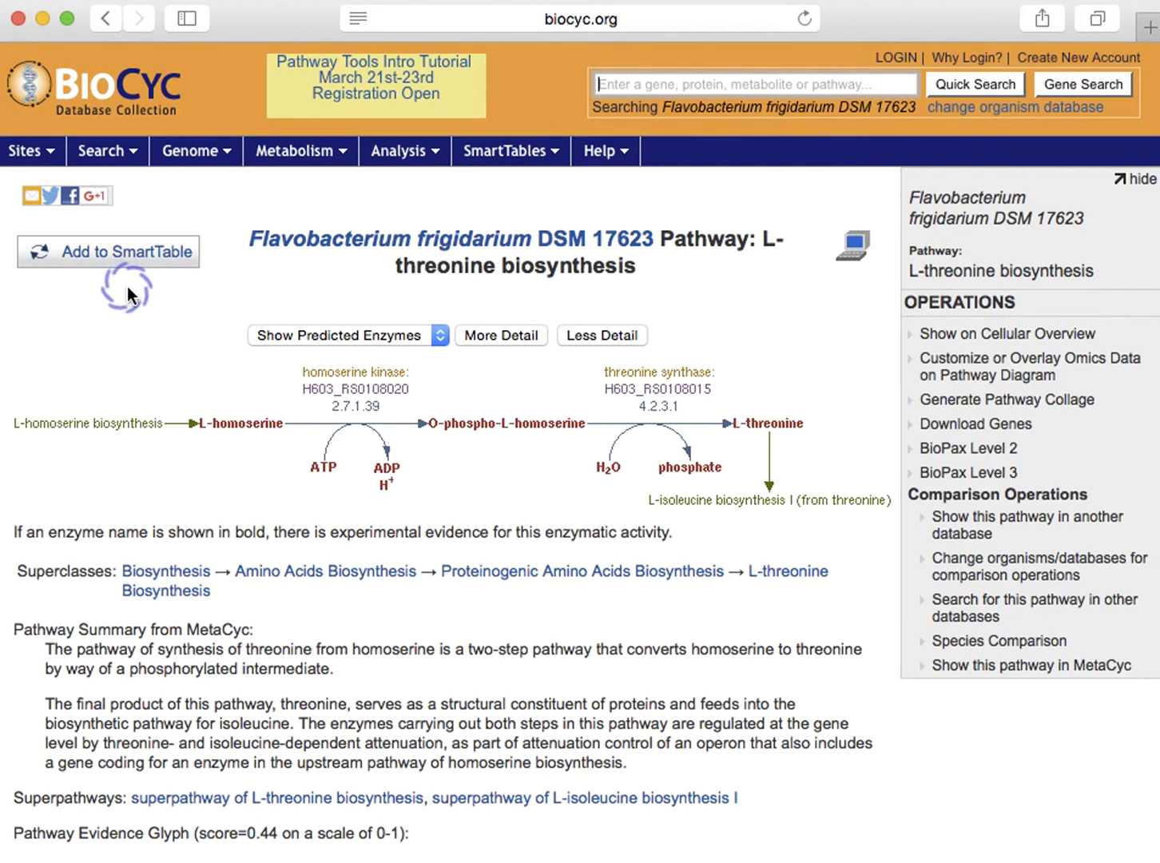
pyautogui.click(60, 248)
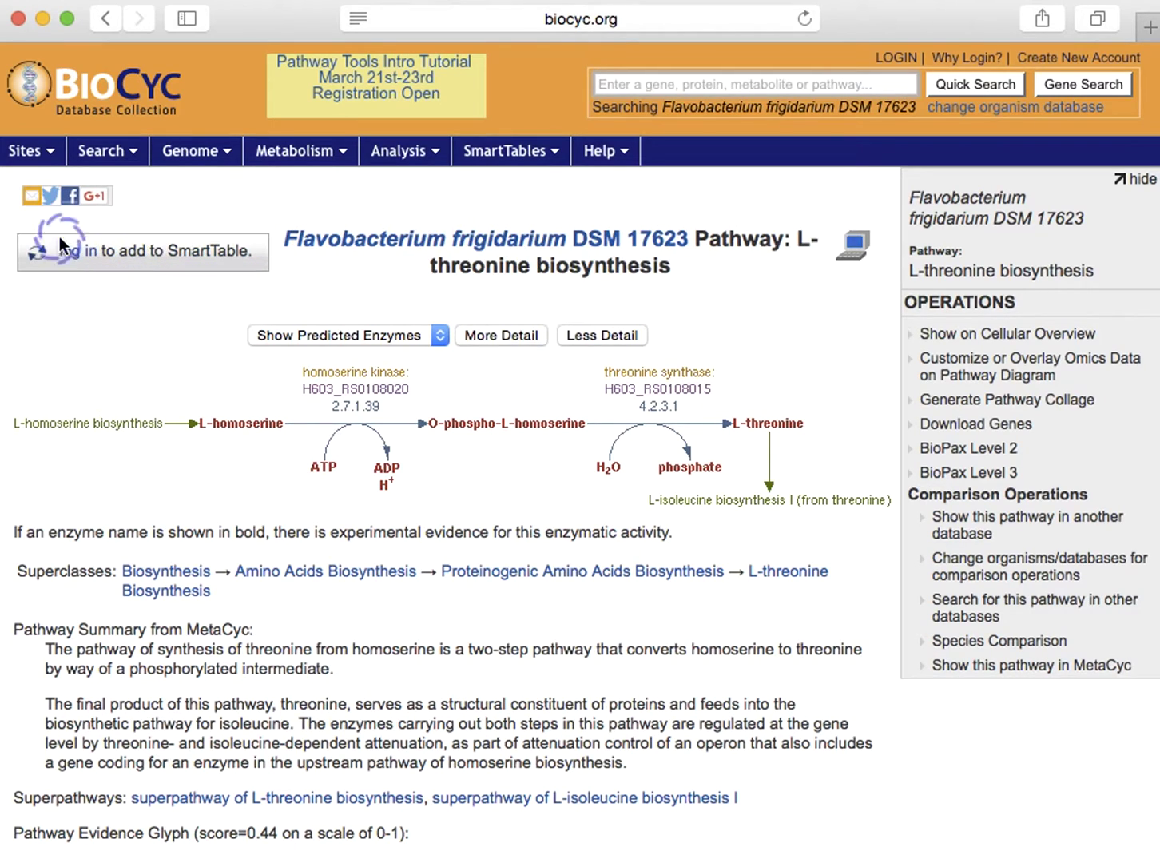
# From the gene, protein and RNA search form, list all RNAs of the selected organism.
pyautogui.click(111, 151)
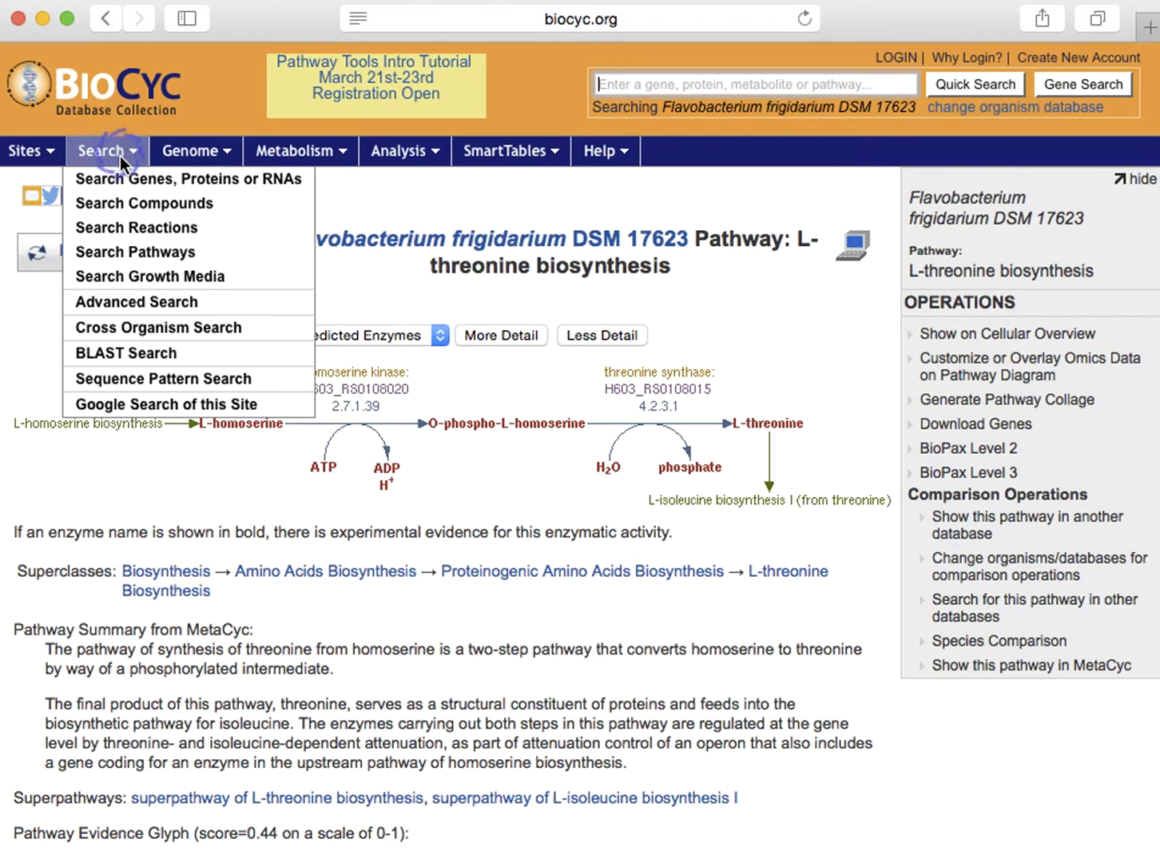
pyautogui.click(129, 179)
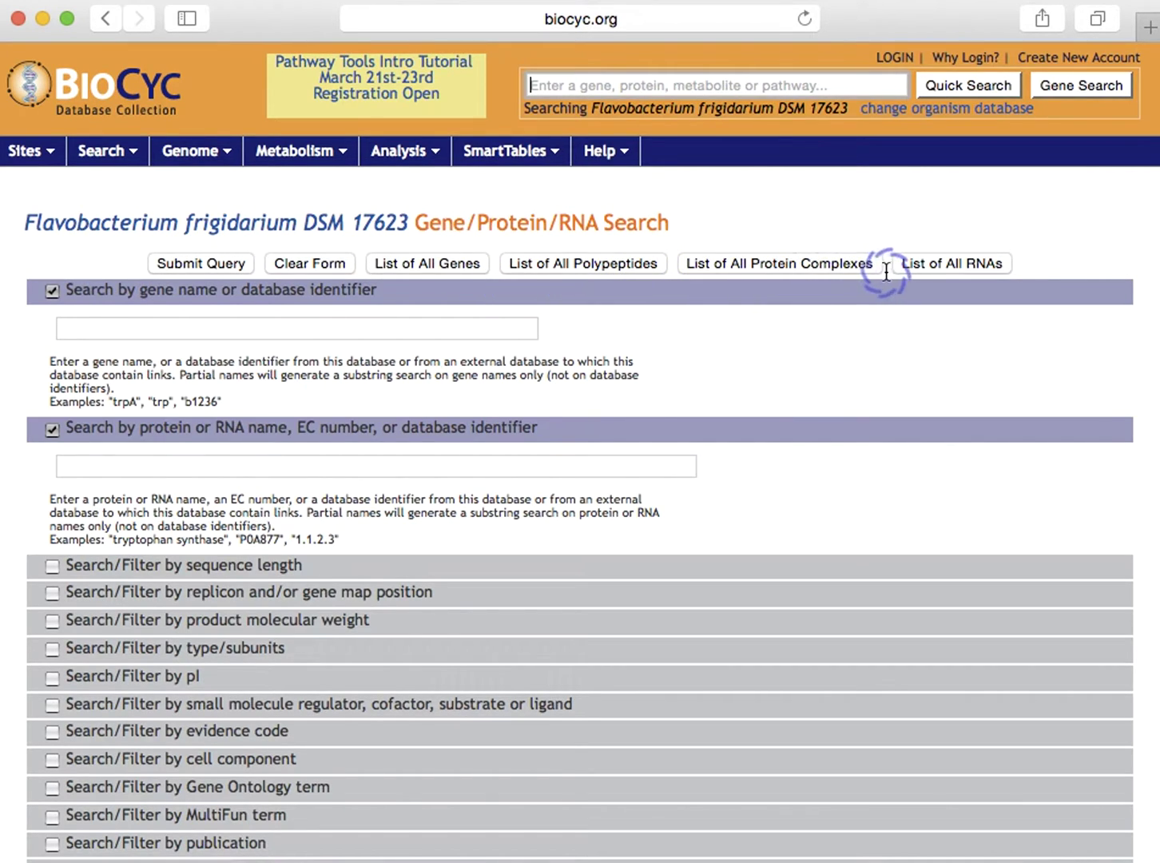
pyautogui.click(917, 262)
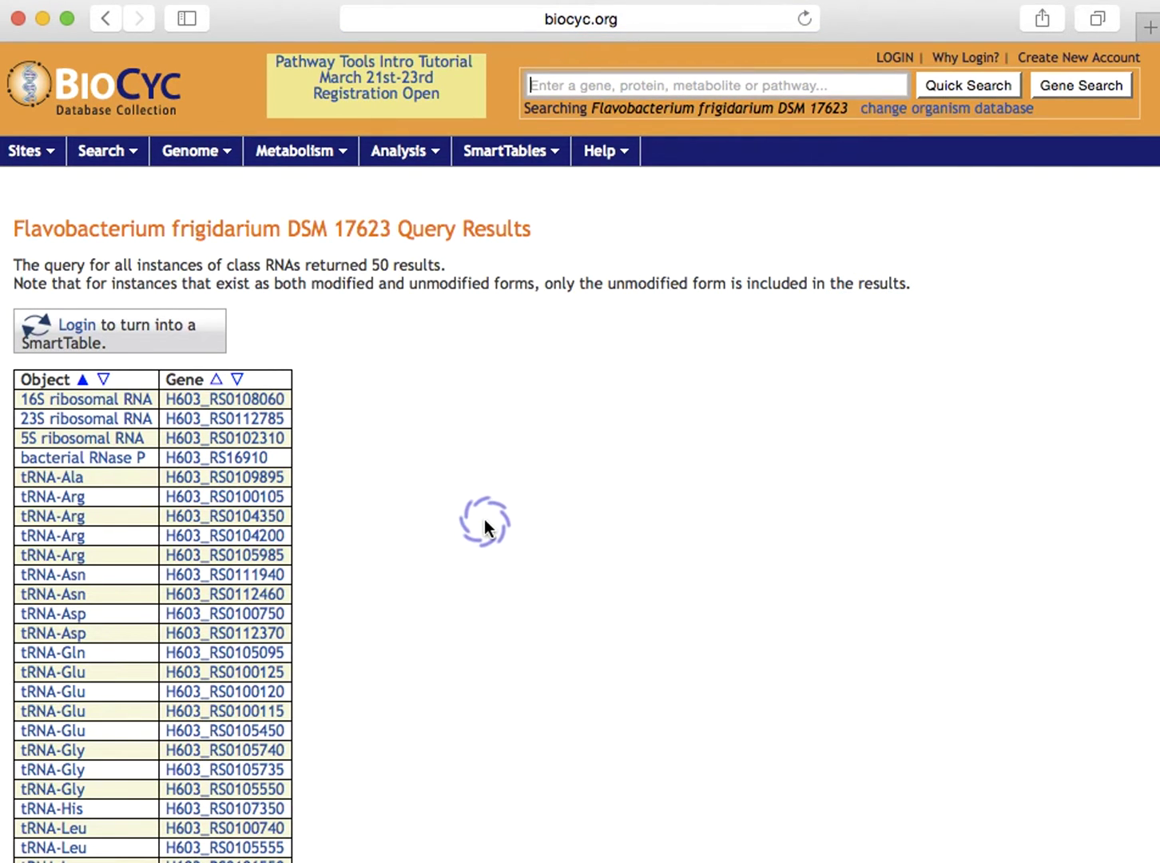
pyautogui.scroll(-2, 484, 519)
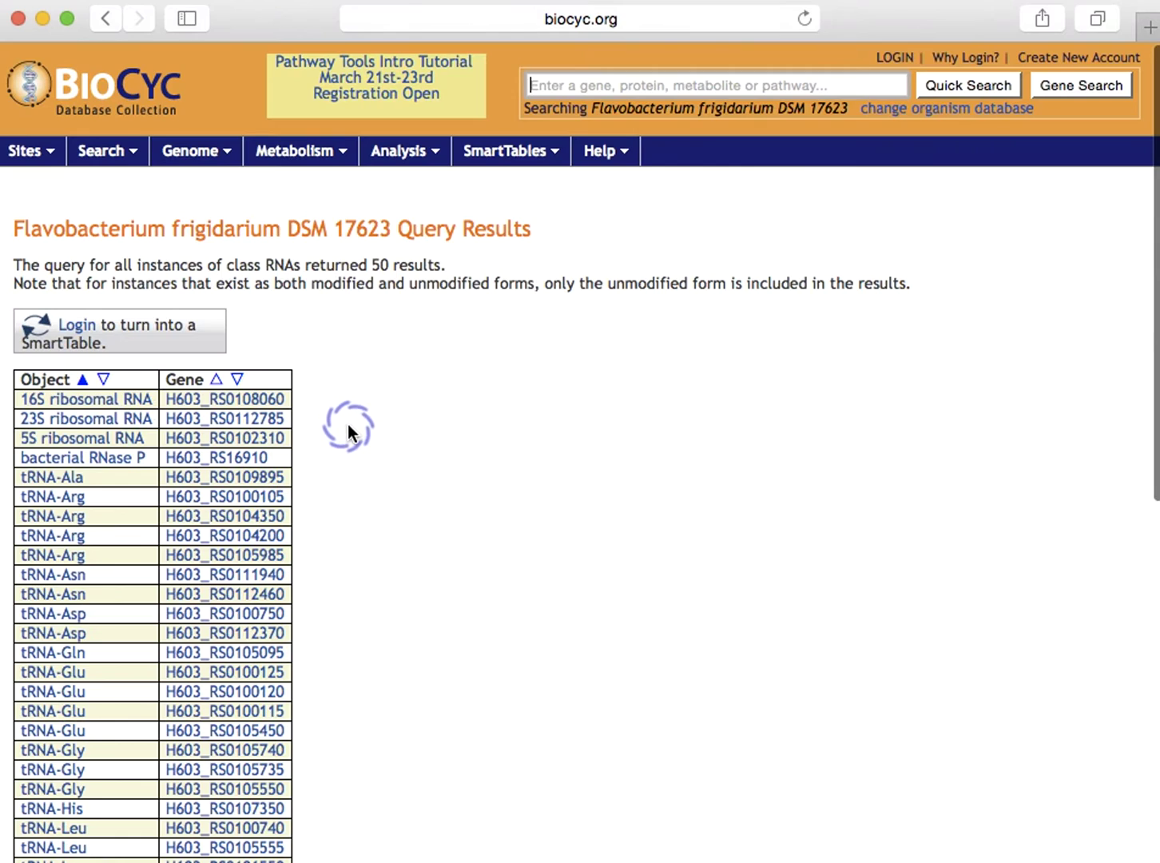
# Sort the RNA list by gene in ascending order and open the tRNA-Glu entry of gene H603_RS0100125.
pyautogui.click(216, 381)
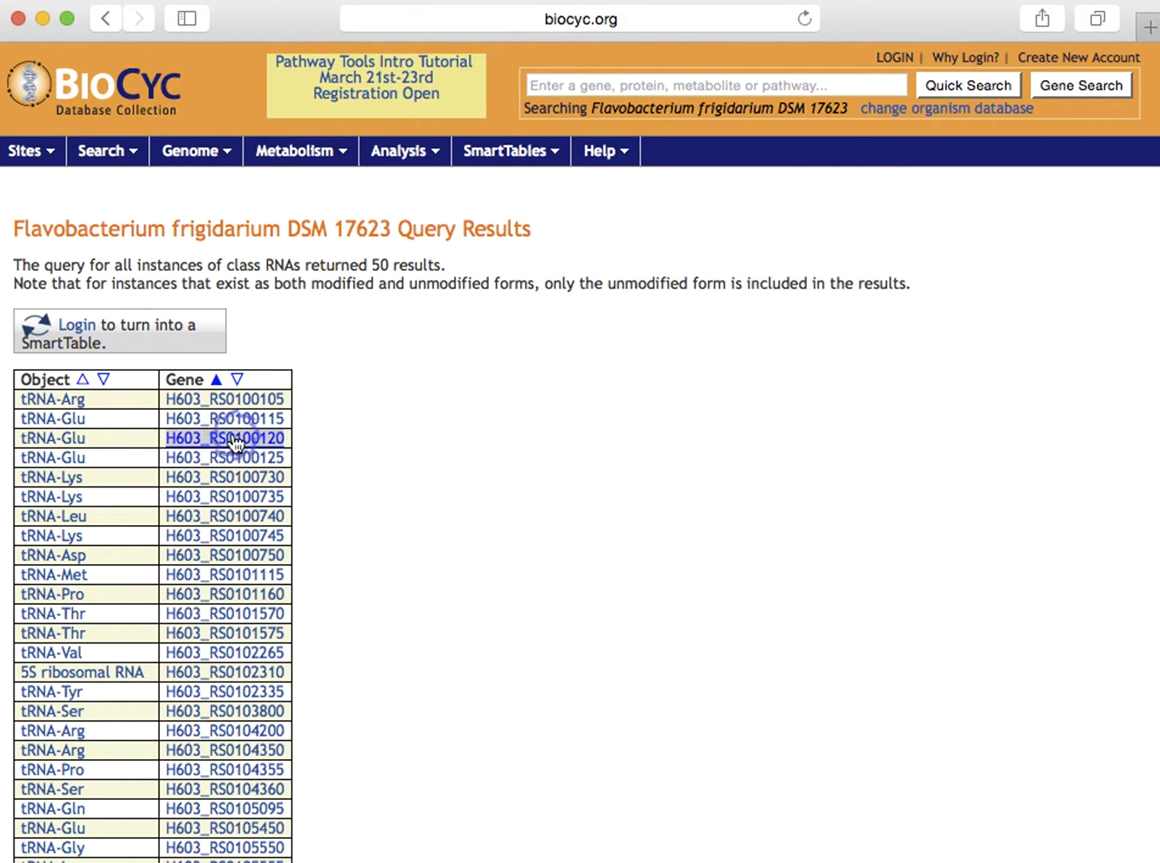
pyautogui.click(56, 458)
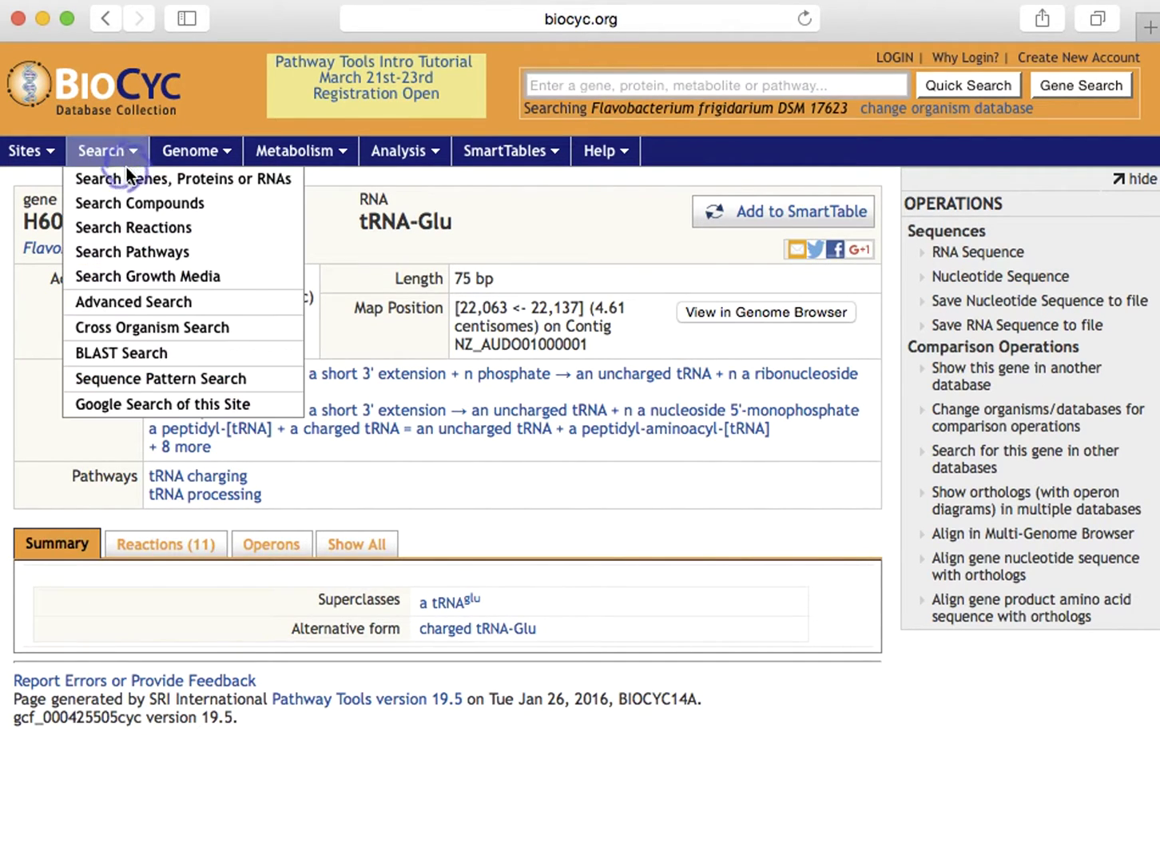
# Open the gene, protein and RNA search form again.
pyautogui.click(124, 174)
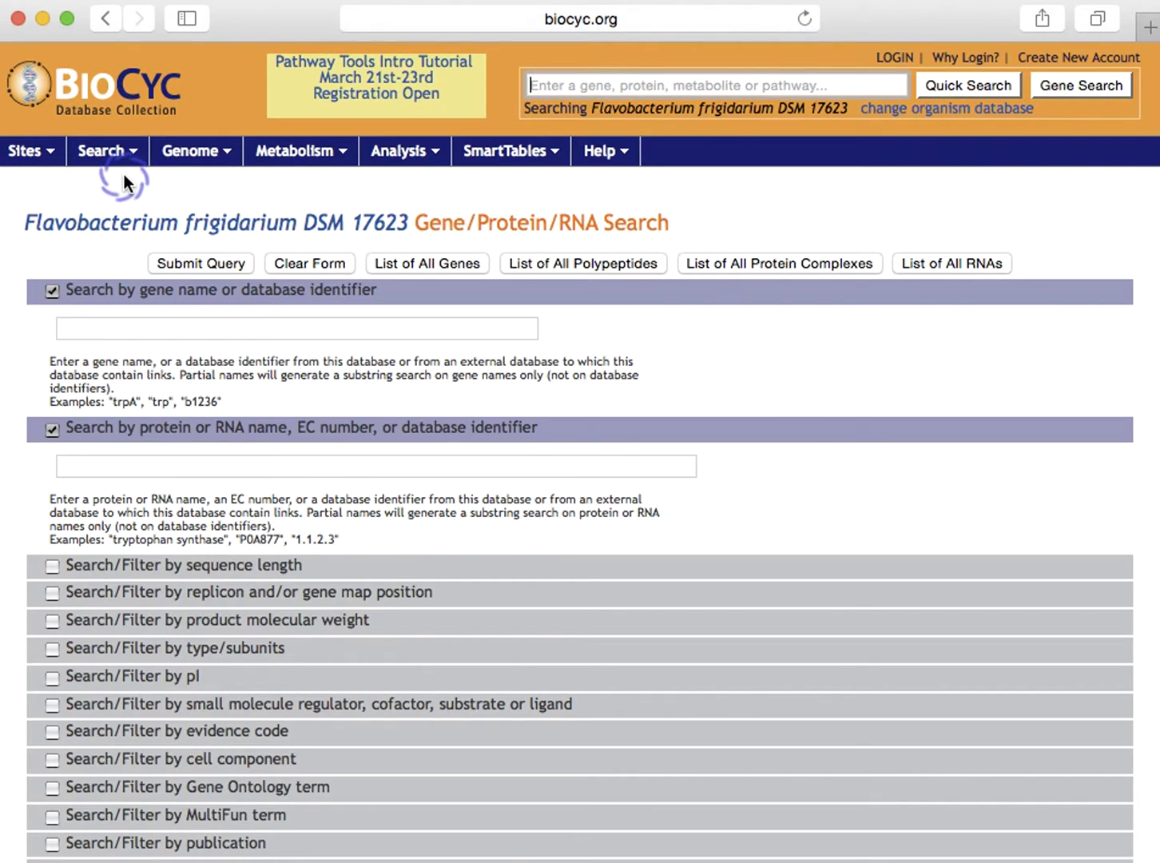
pyautogui.click(144, 330)
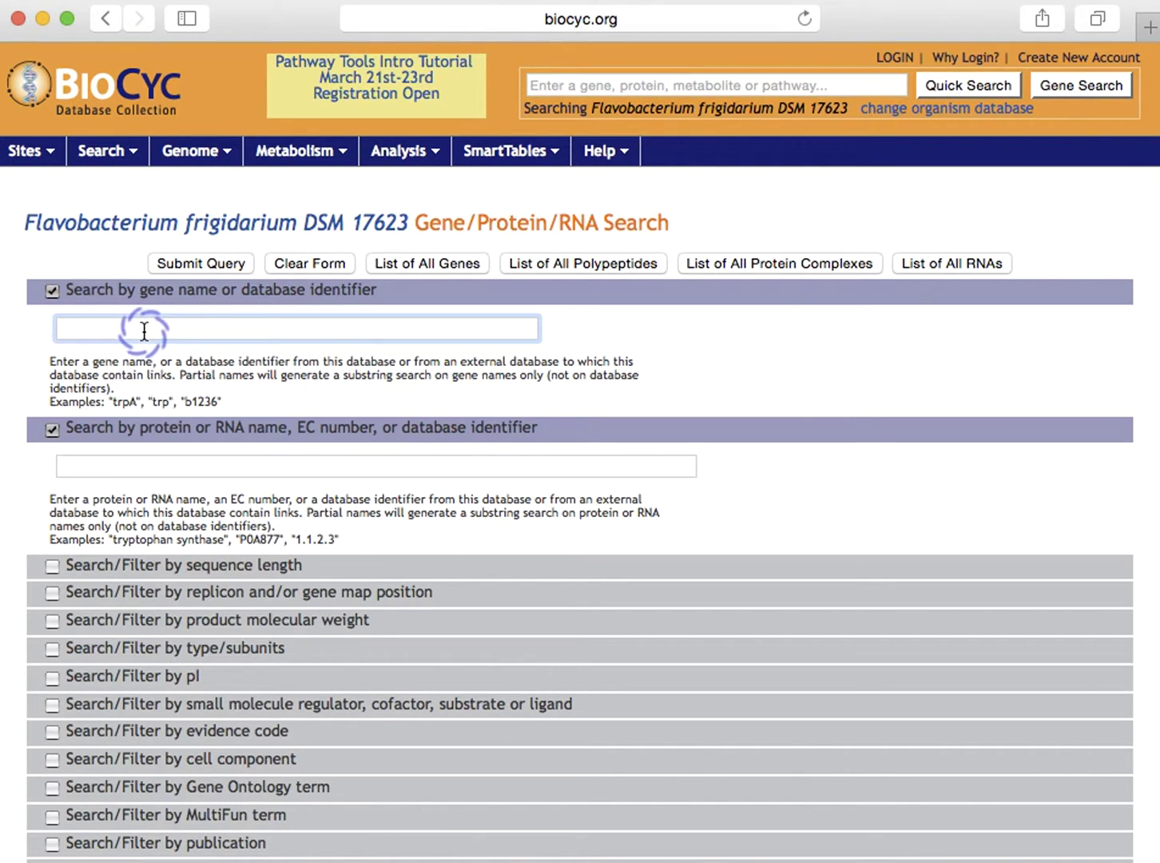
pyautogui.write('hem')
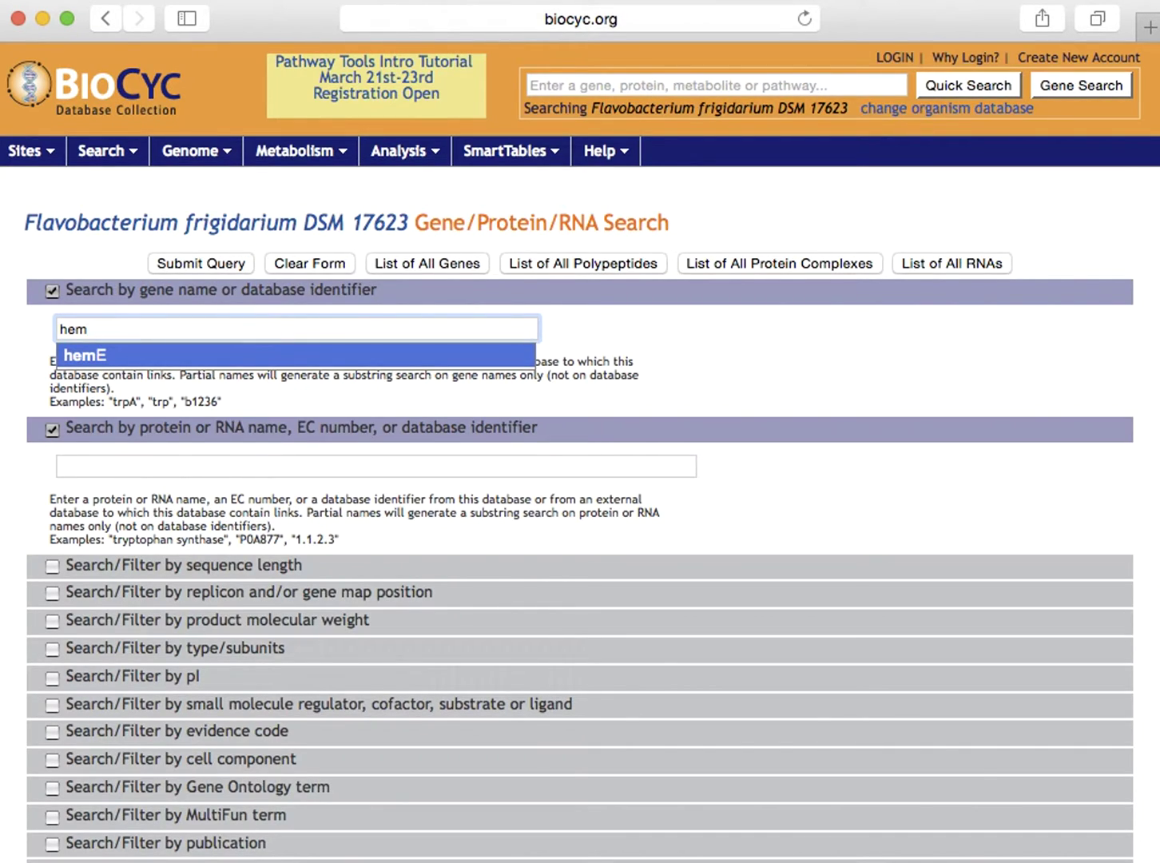
pyautogui.click(120, 329)
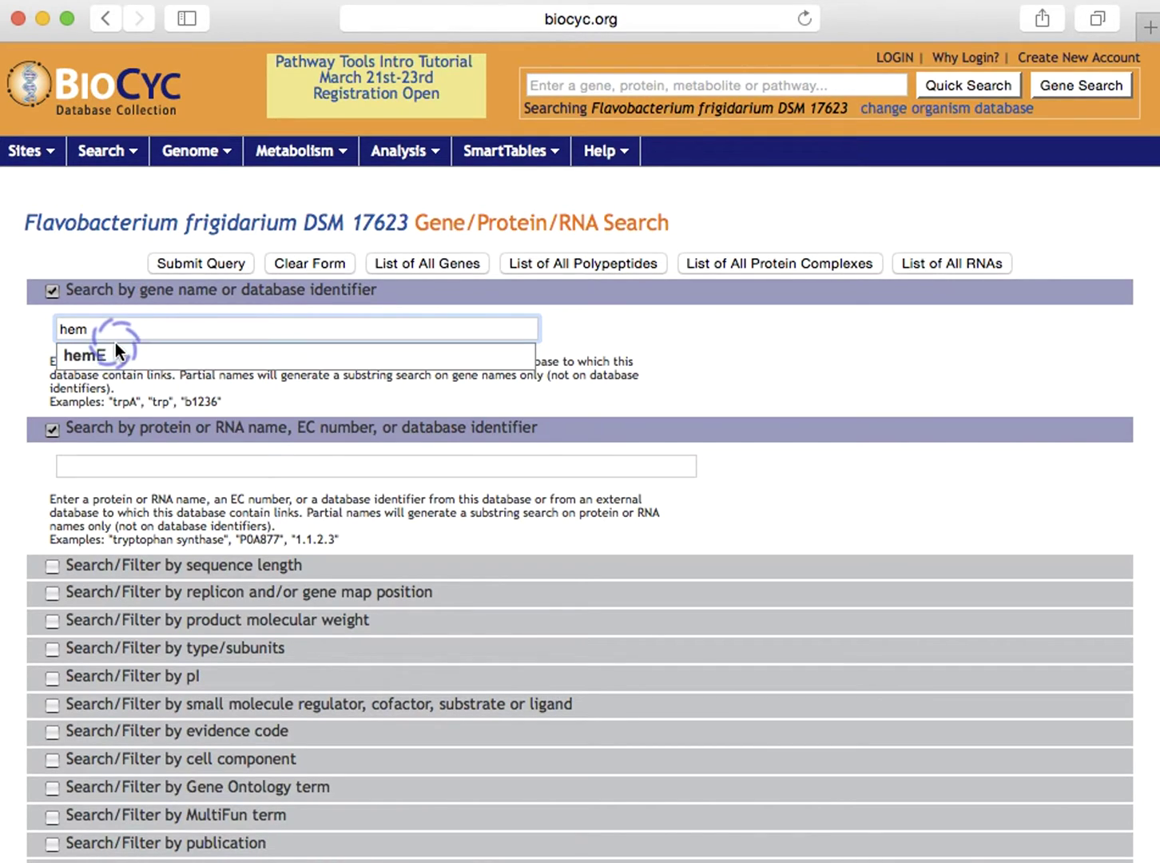
pyautogui.press('BackSpace')
pyautogui.press('BackSpace')
pyautogui.press('BackSpace')
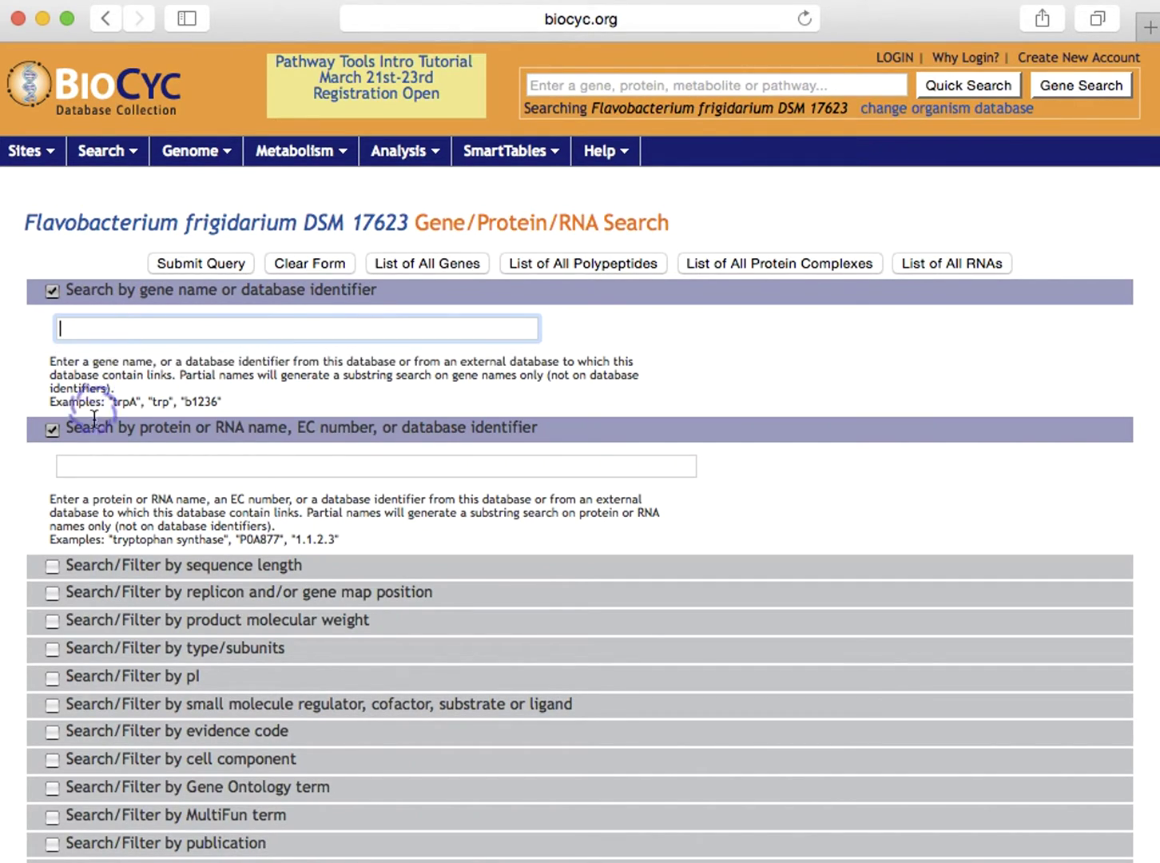
# Search by protein name for threonine aldolase, picked from the suggestions for thr, and submit the query.
pyautogui.click(104, 471)
pyautogui.write('thr')
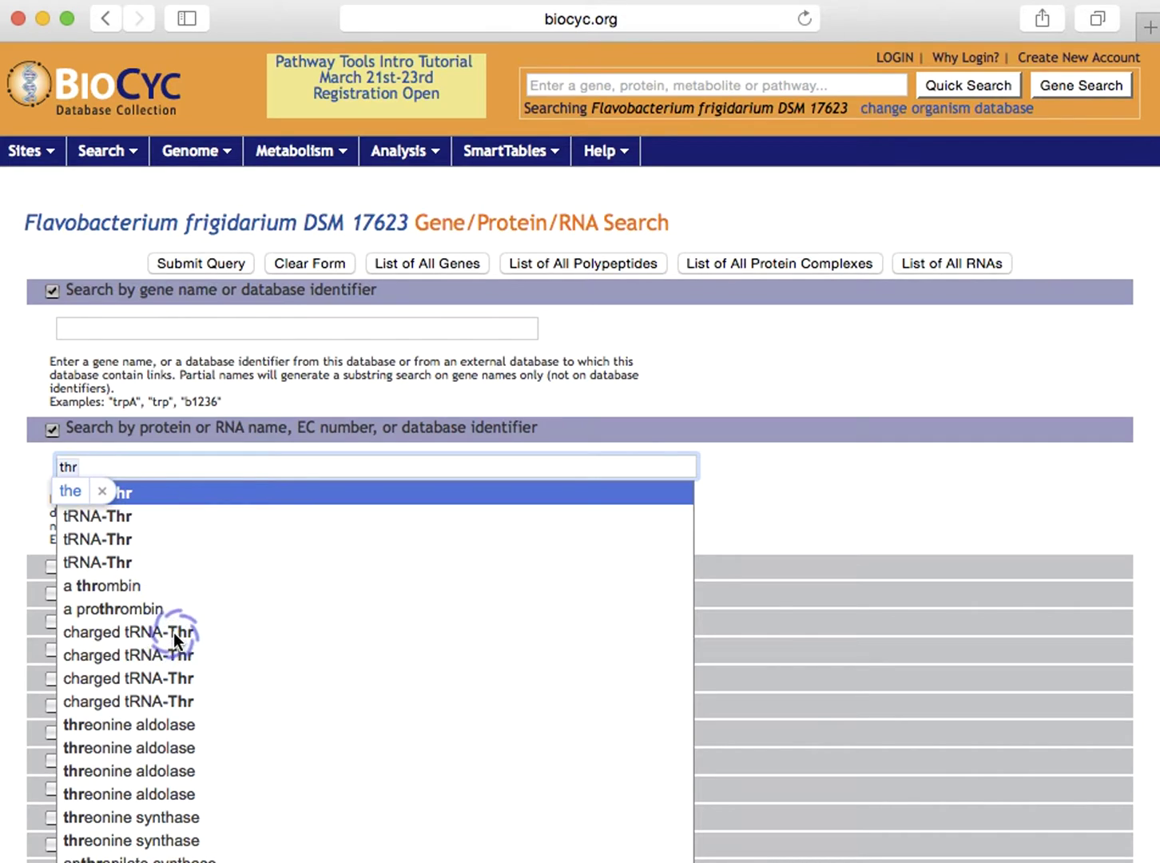
pyautogui.click(134, 747)
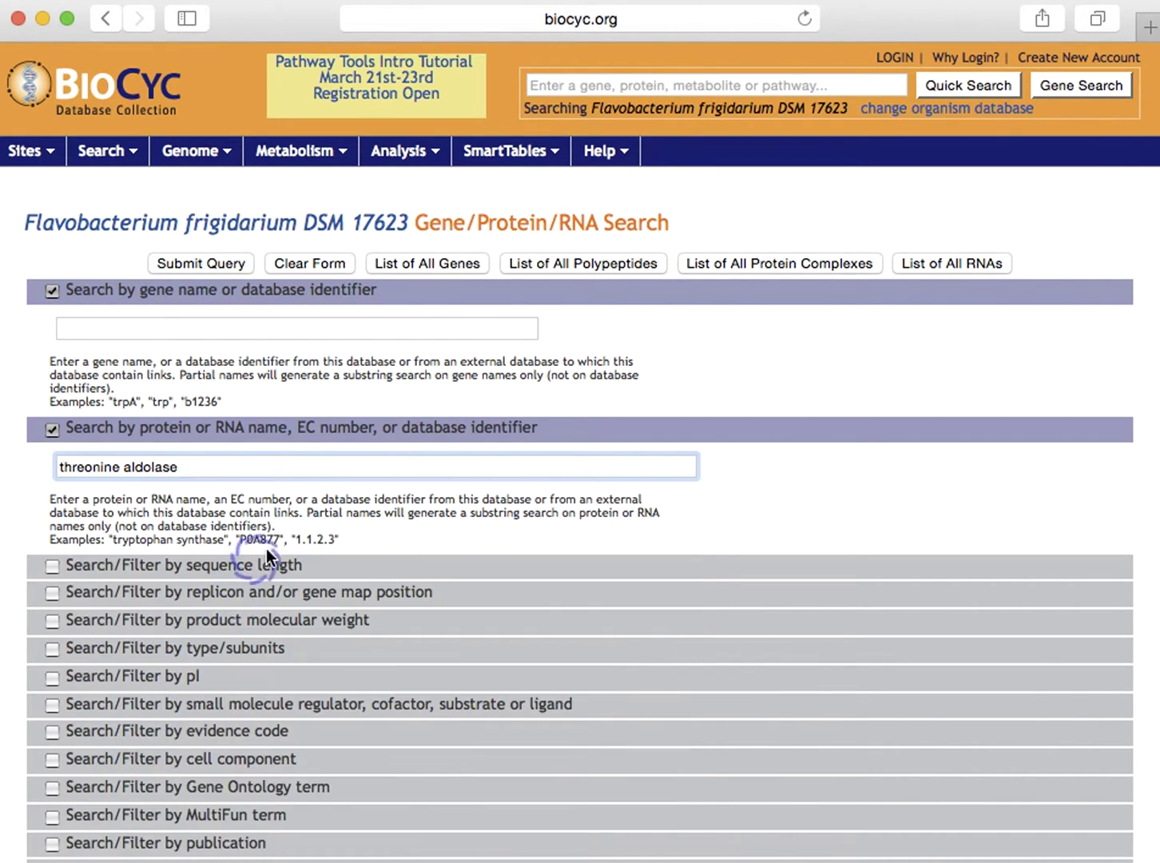
pyautogui.scroll(-5, 367, 490)
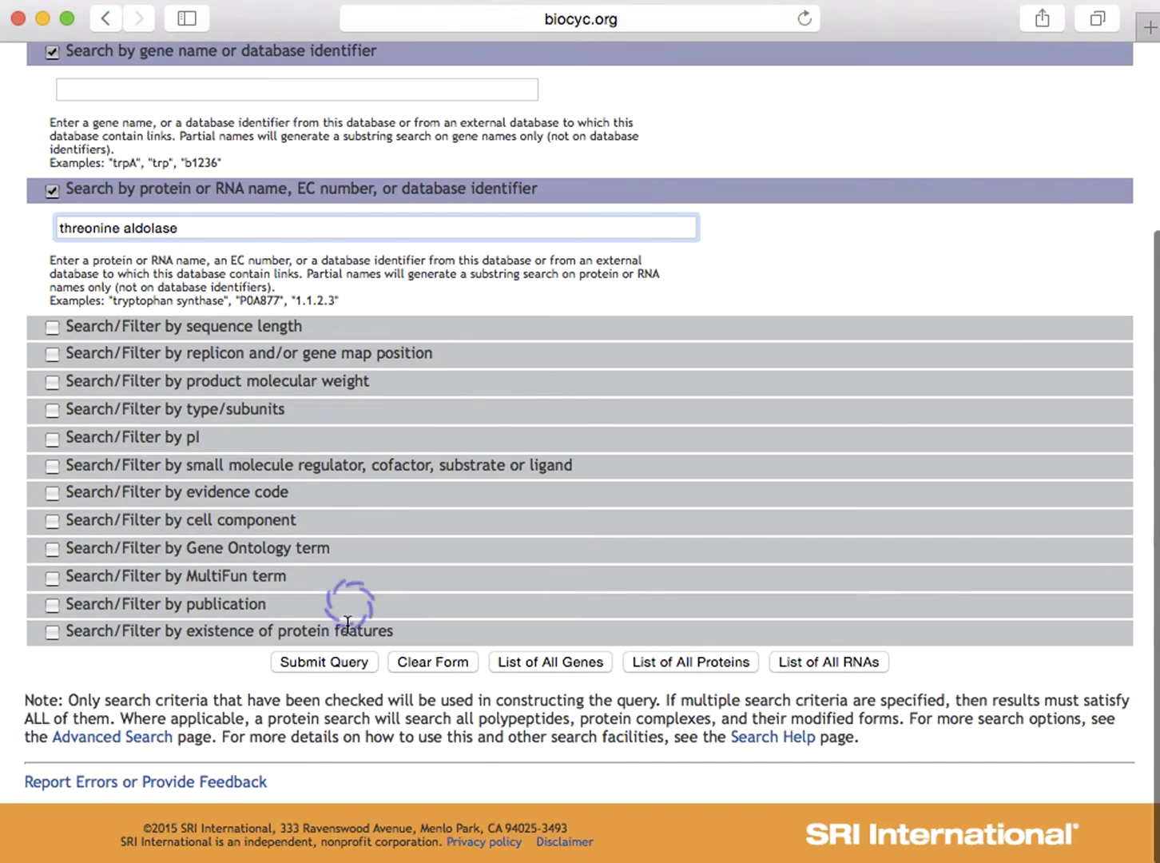
pyautogui.click(341, 669)
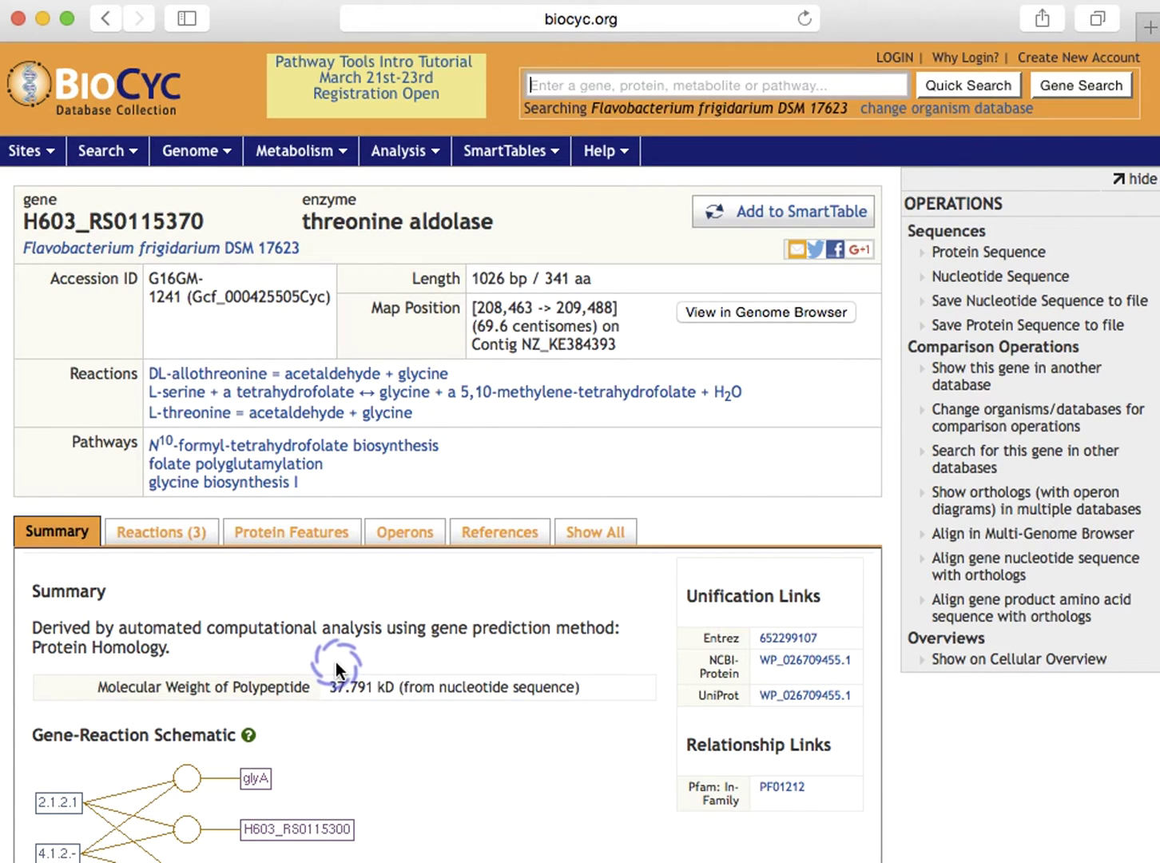
# Leave the threonine aldolase entry and change the organism database to Escherichia coli K-12 substr. MG1655 (EcoCyc).
pyautogui.click(106, 16)
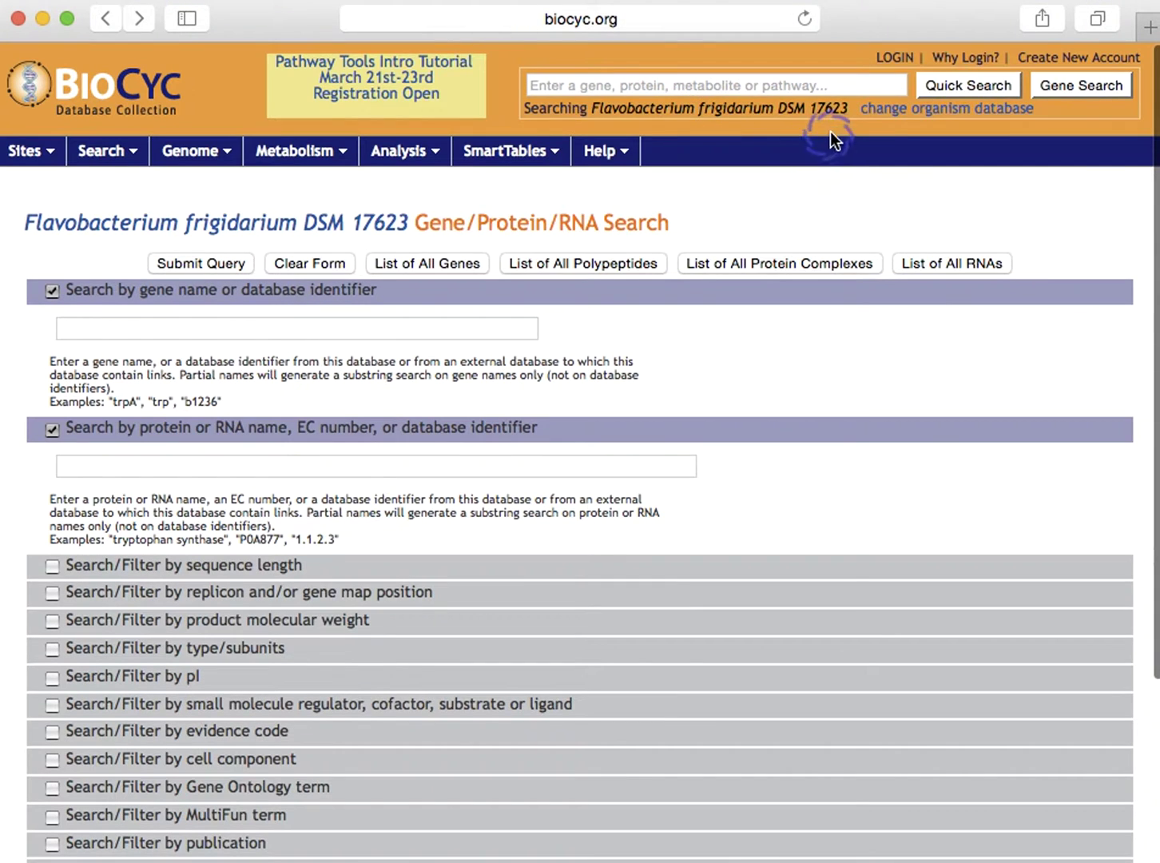
pyautogui.click(875, 110)
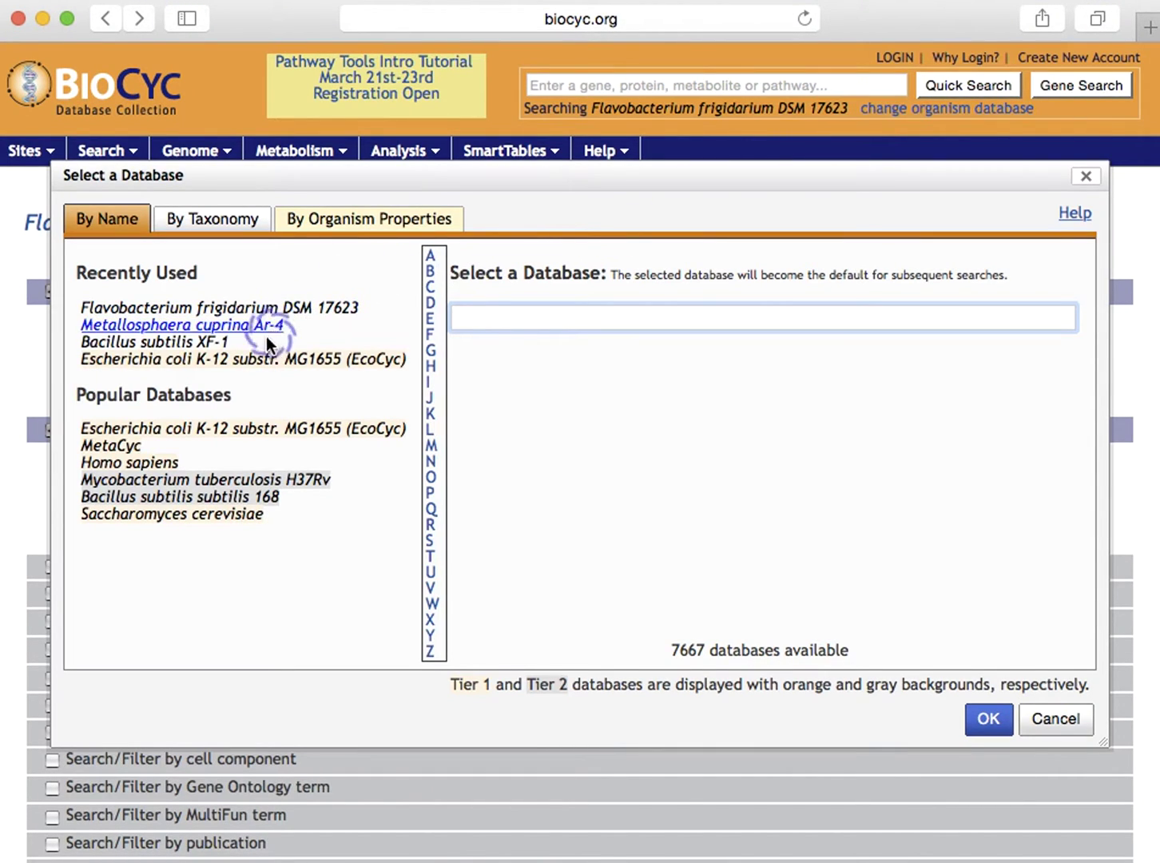
pyautogui.click(206, 431)
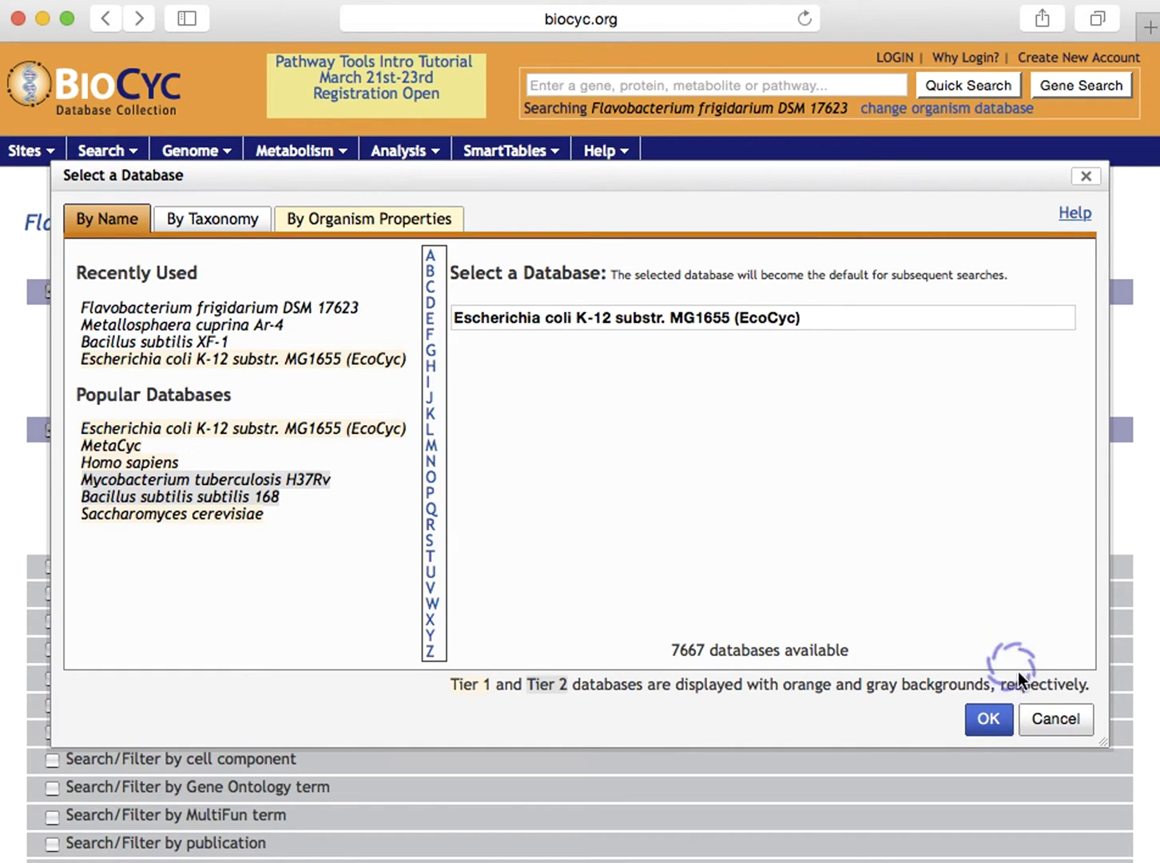
pyautogui.click(1002, 727)
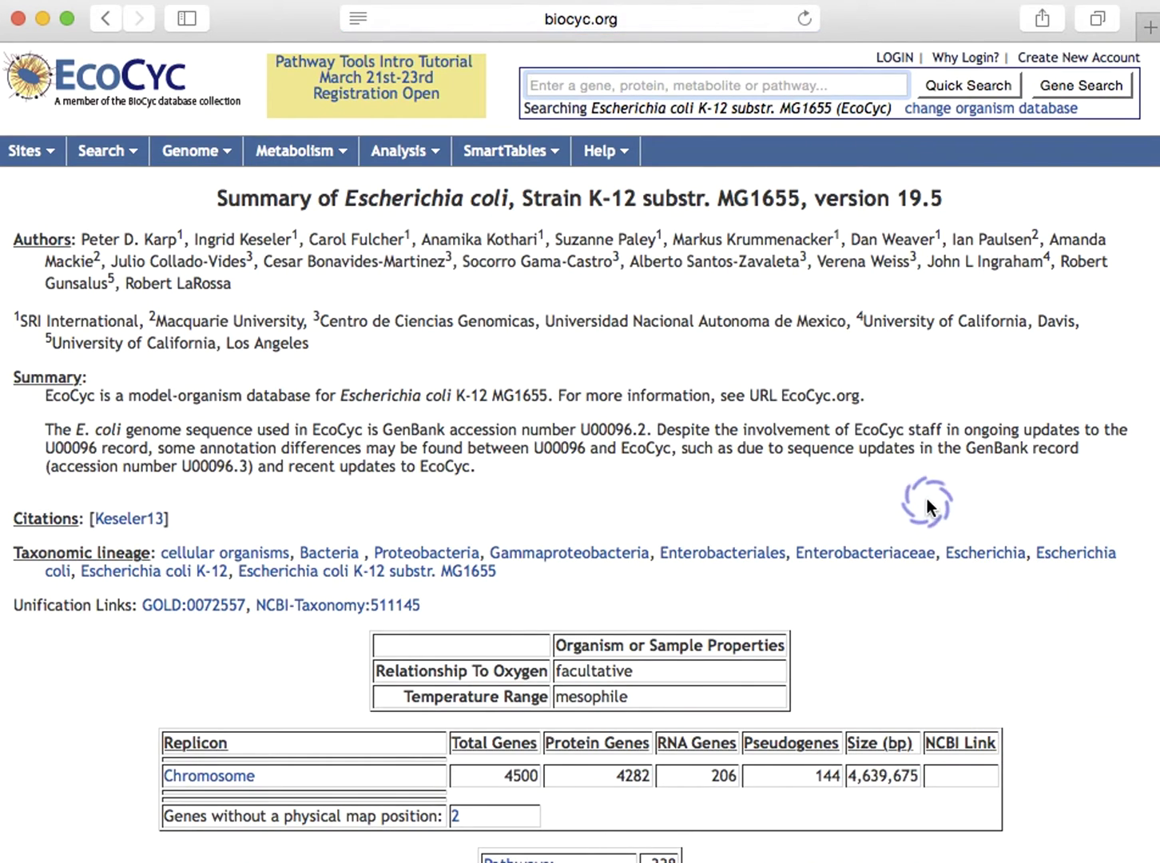
# In the gene, protein and RNA search form, query for products with a sequence length of at most 100 amino acids.
pyautogui.click(136, 153)
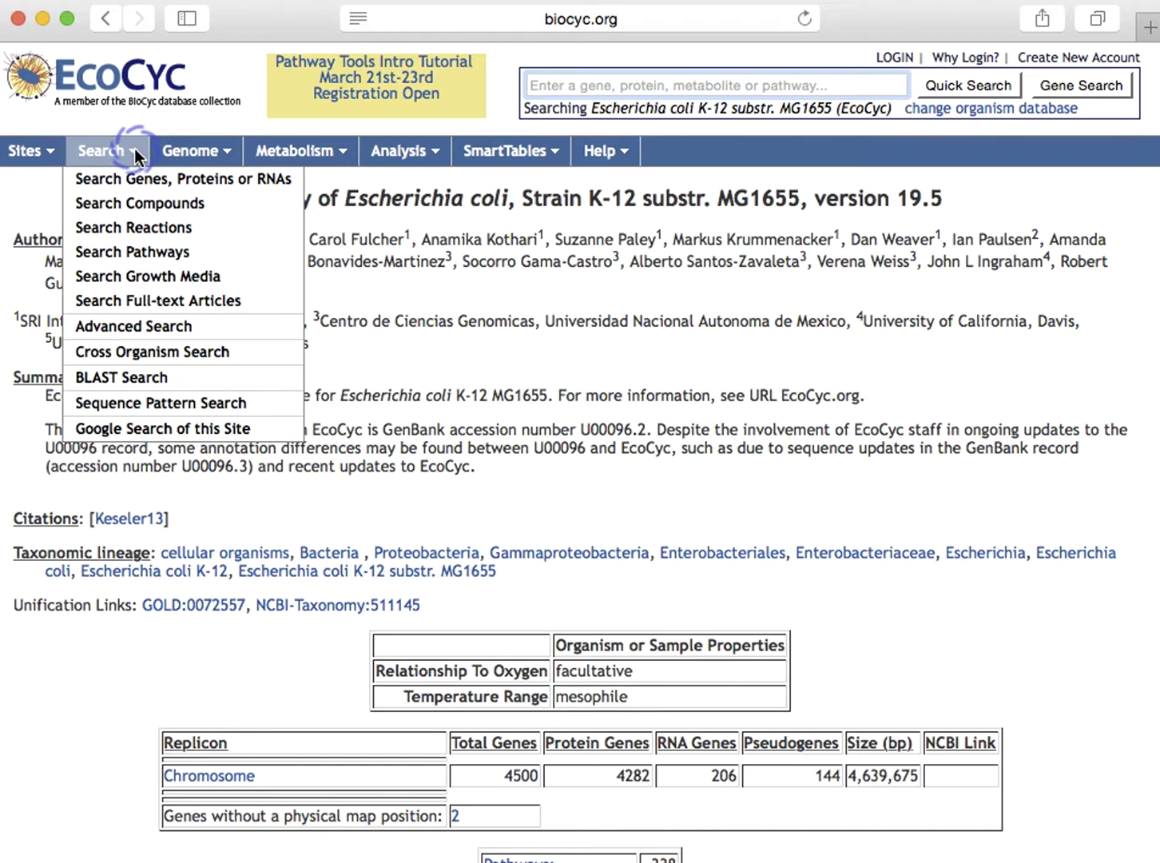
pyautogui.click(125, 177)
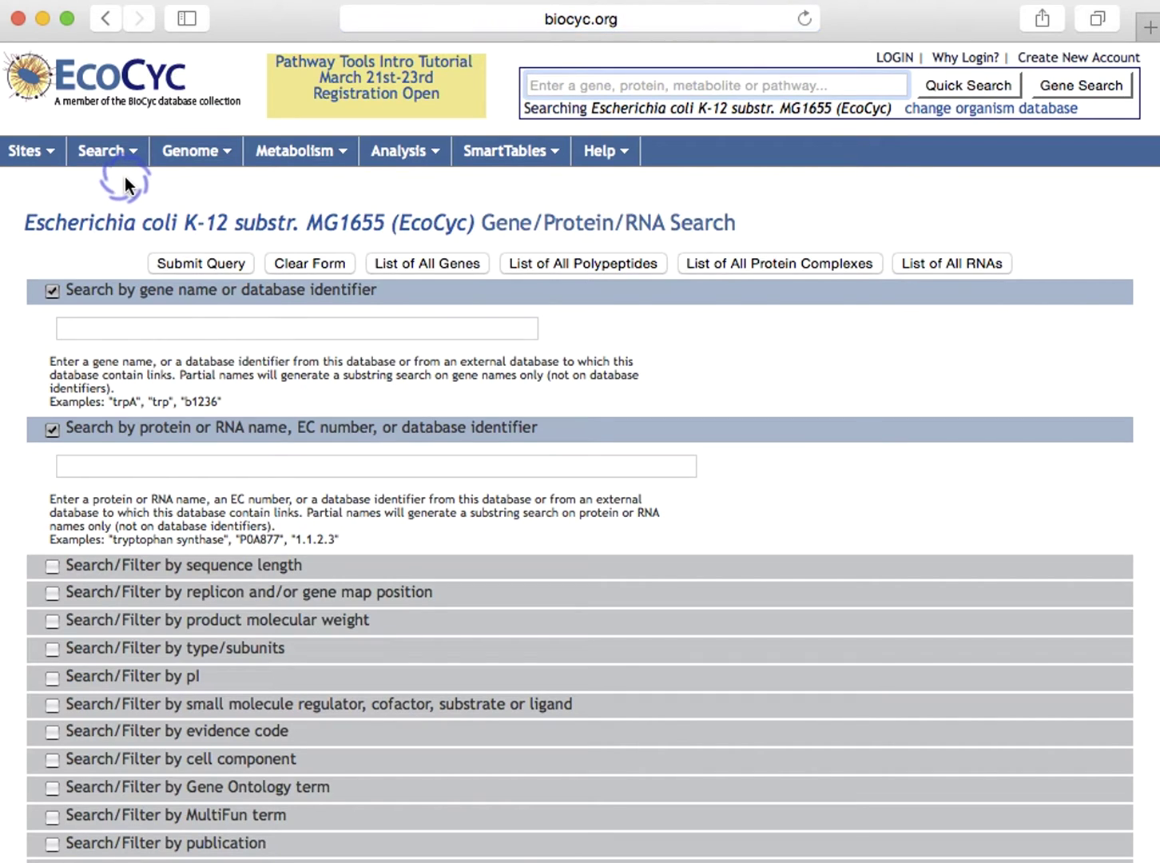
pyautogui.scroll(-3, 533, 621)
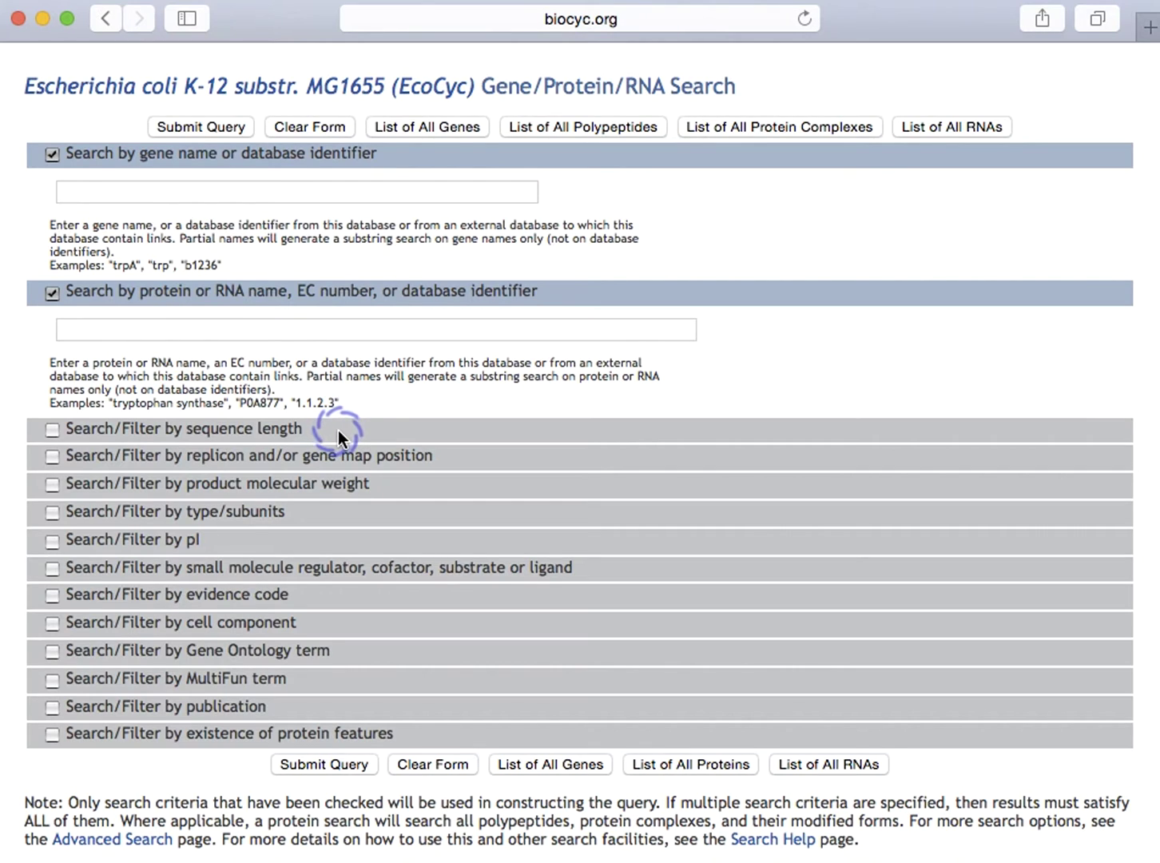
pyautogui.click(50, 430)
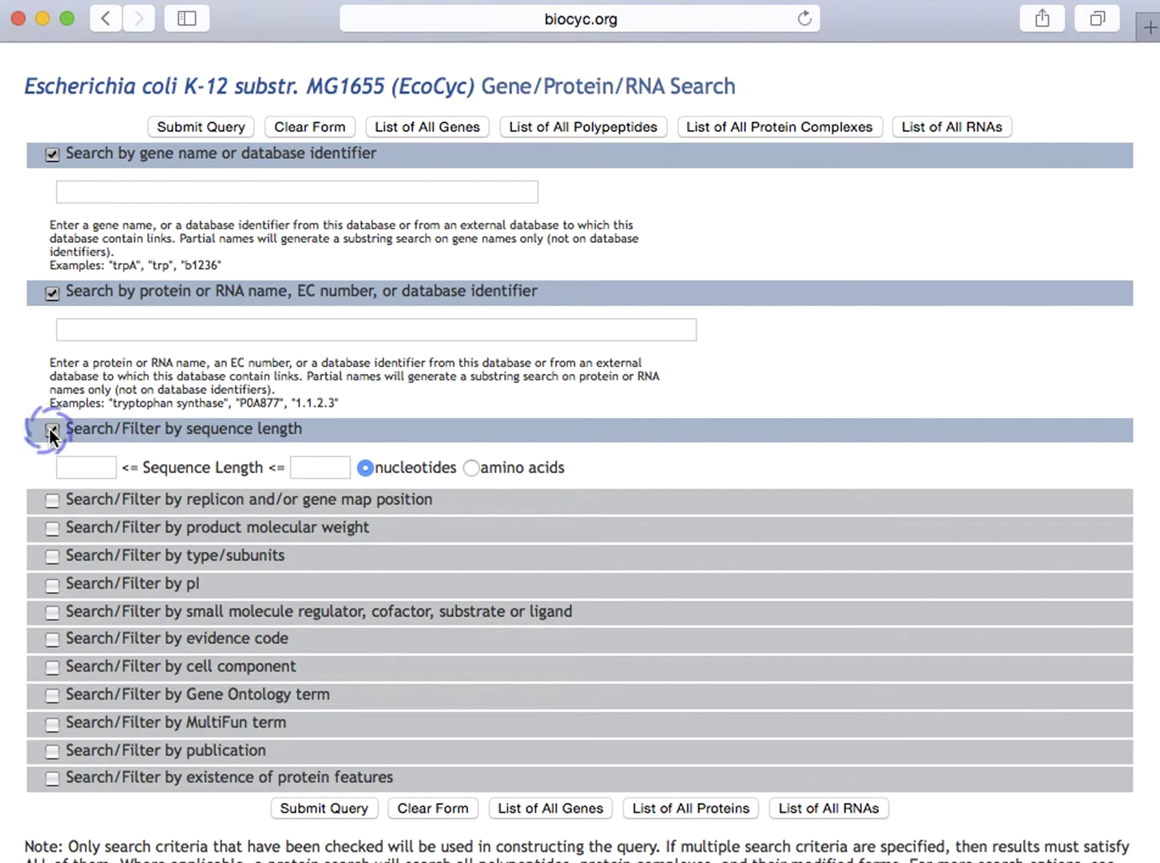
pyautogui.click(472, 466)
pyautogui.click(112, 469)
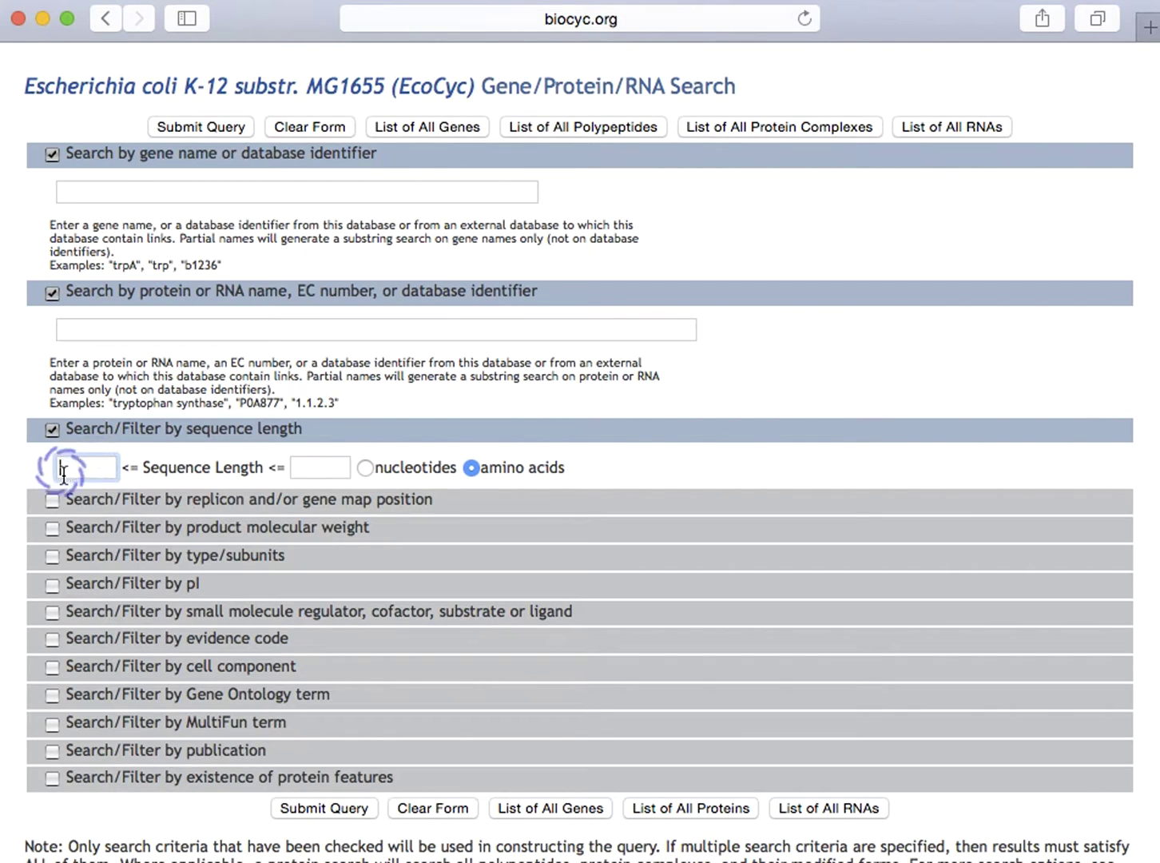
pyautogui.click(313, 469)
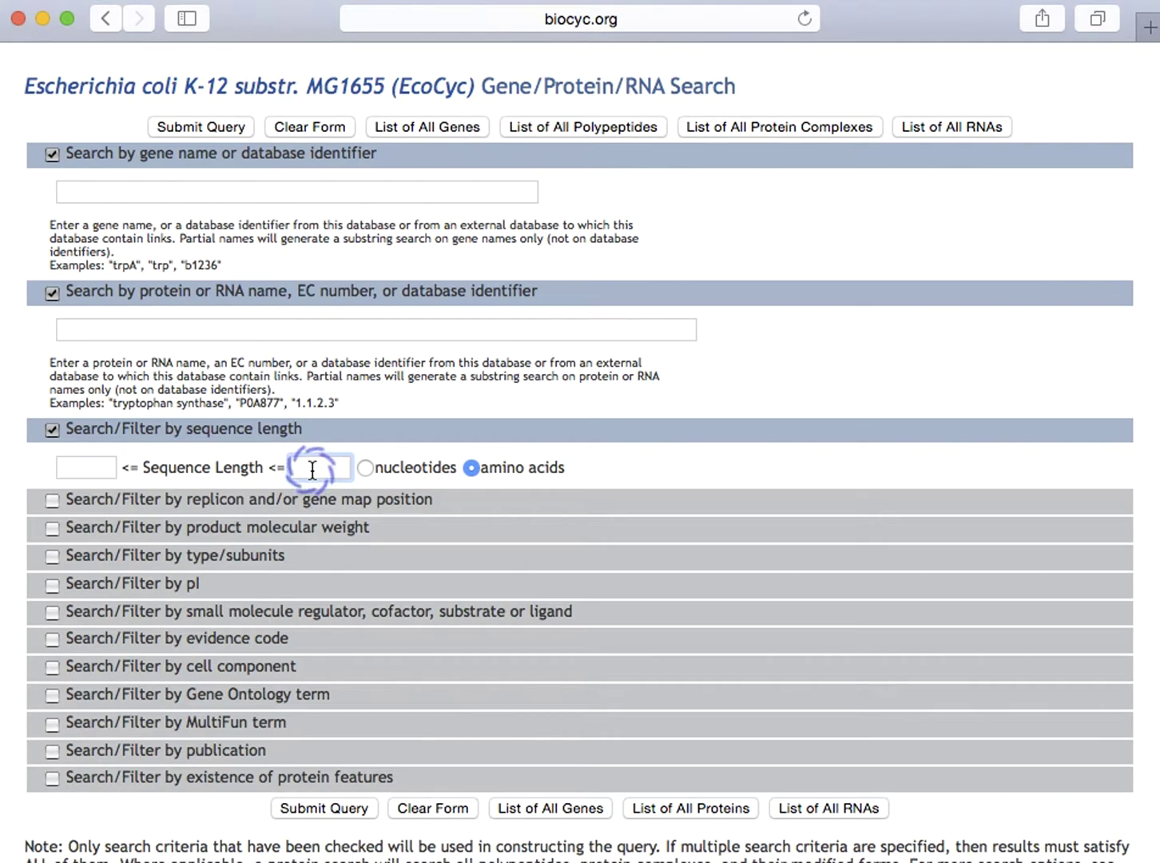
pyautogui.write('100')
pyautogui.click(258, 448)
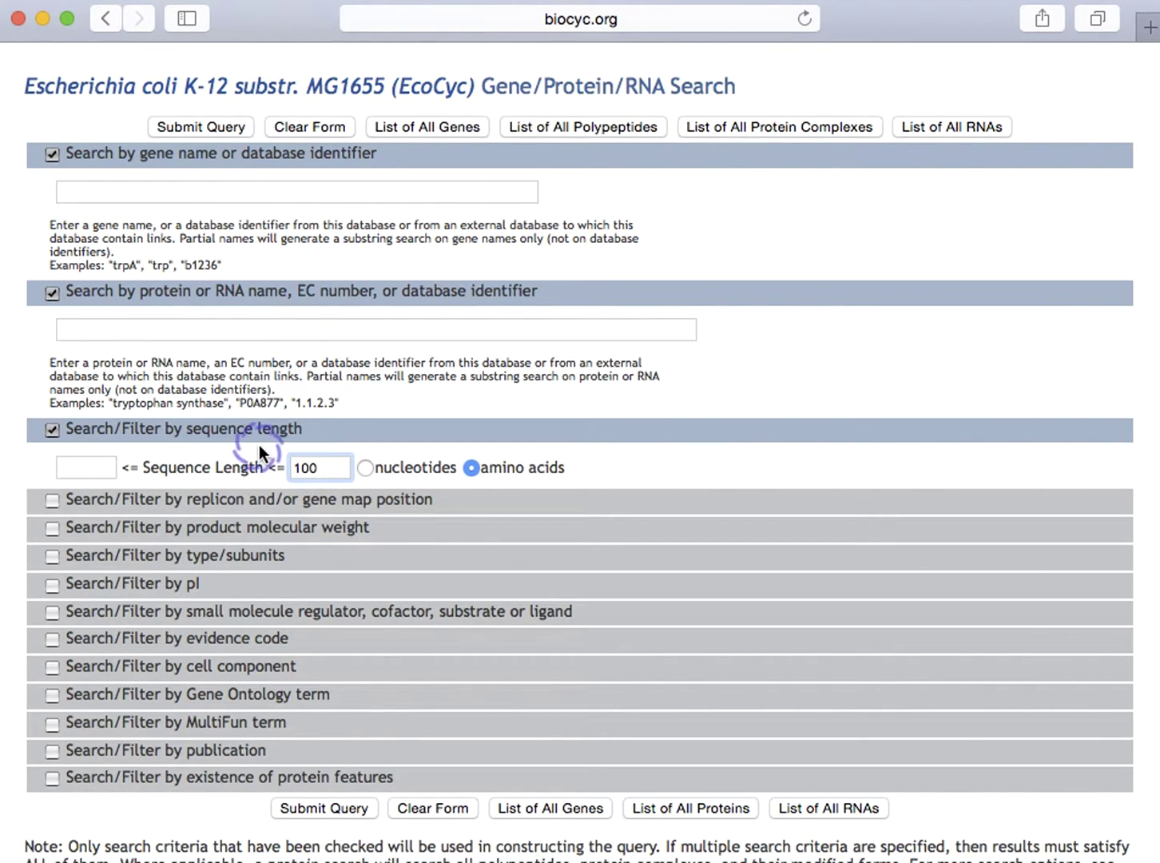
pyautogui.click(304, 808)
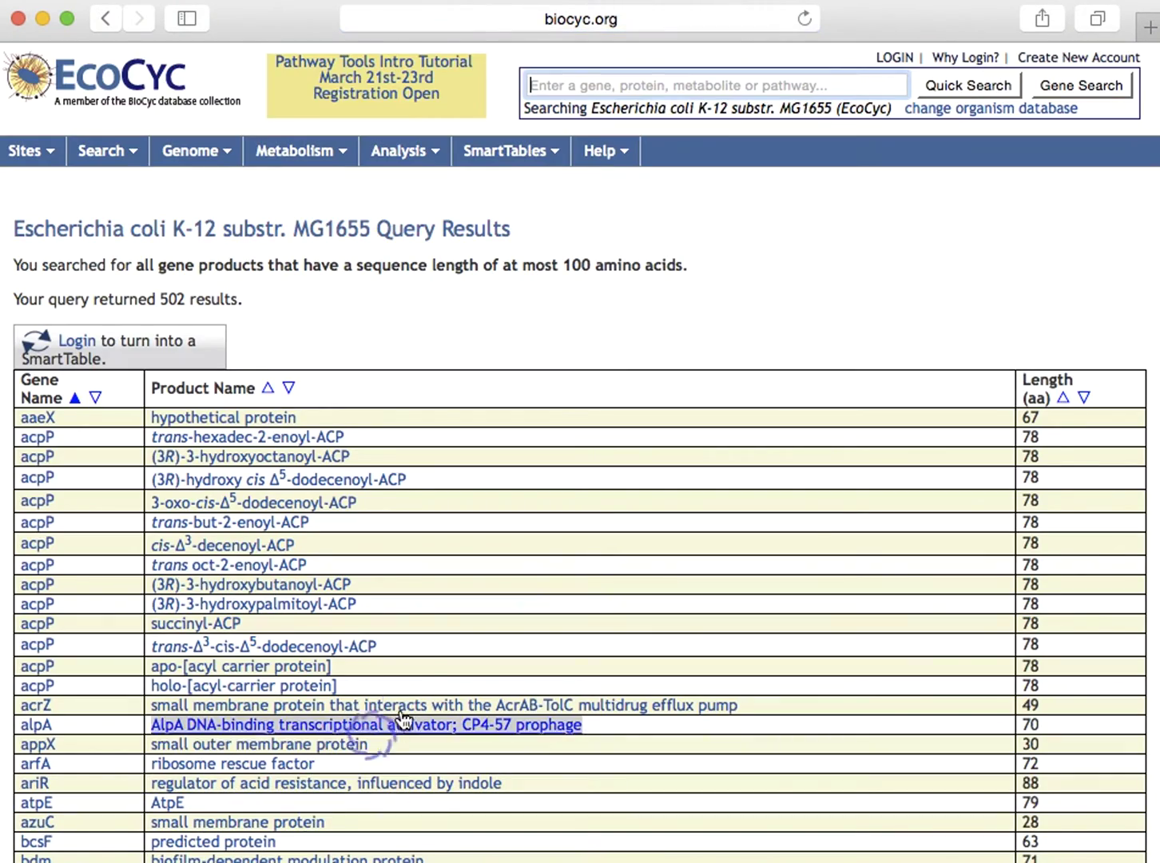
# Look through the query results and sort them by length in ascending order.
pyautogui.scroll(-10, 492, 607)
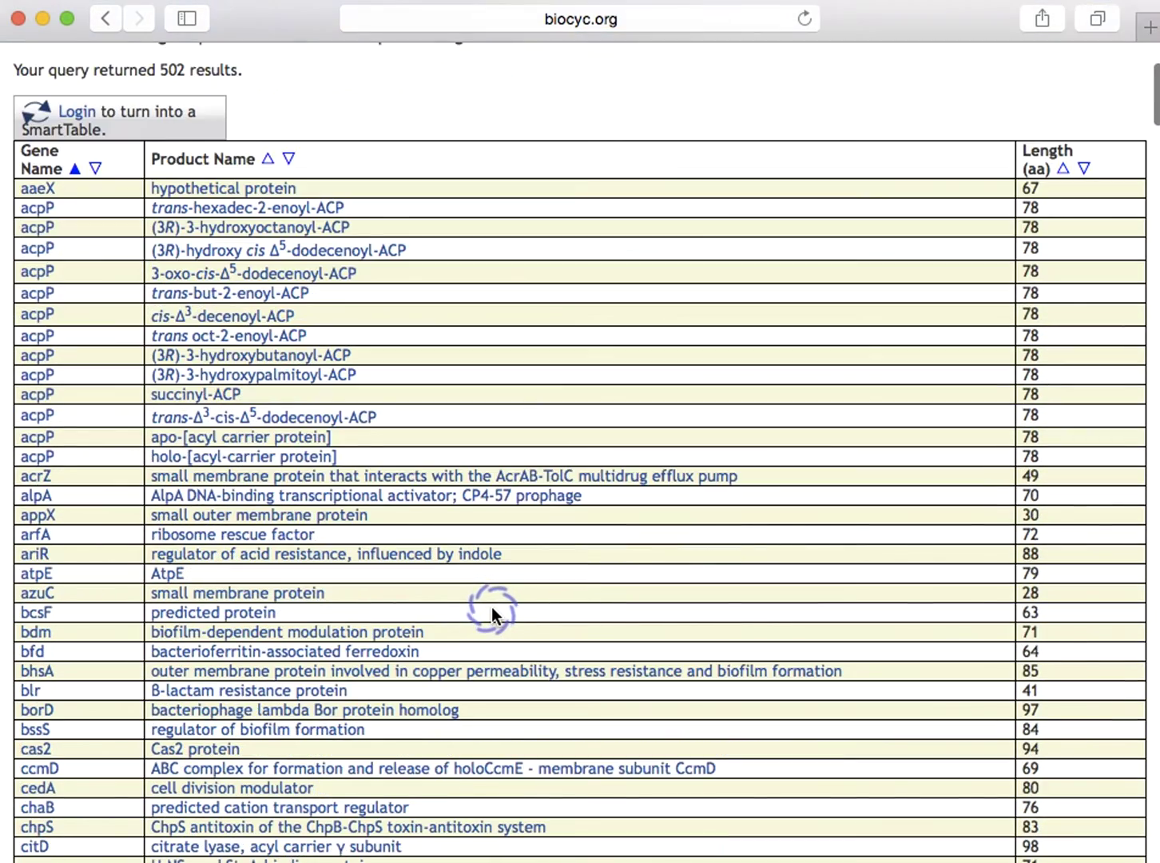
pyautogui.scroll(-20, 492, 606)
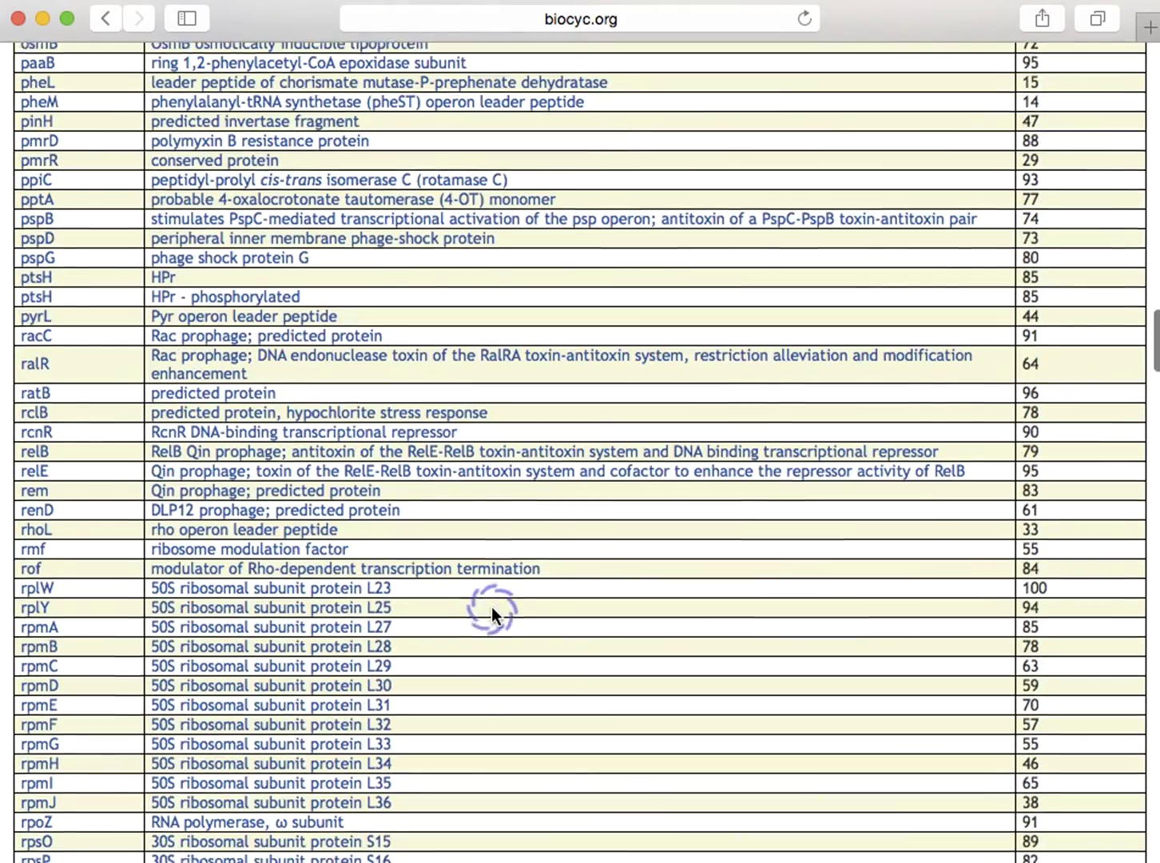
pyautogui.scroll(-20, 492, 607)
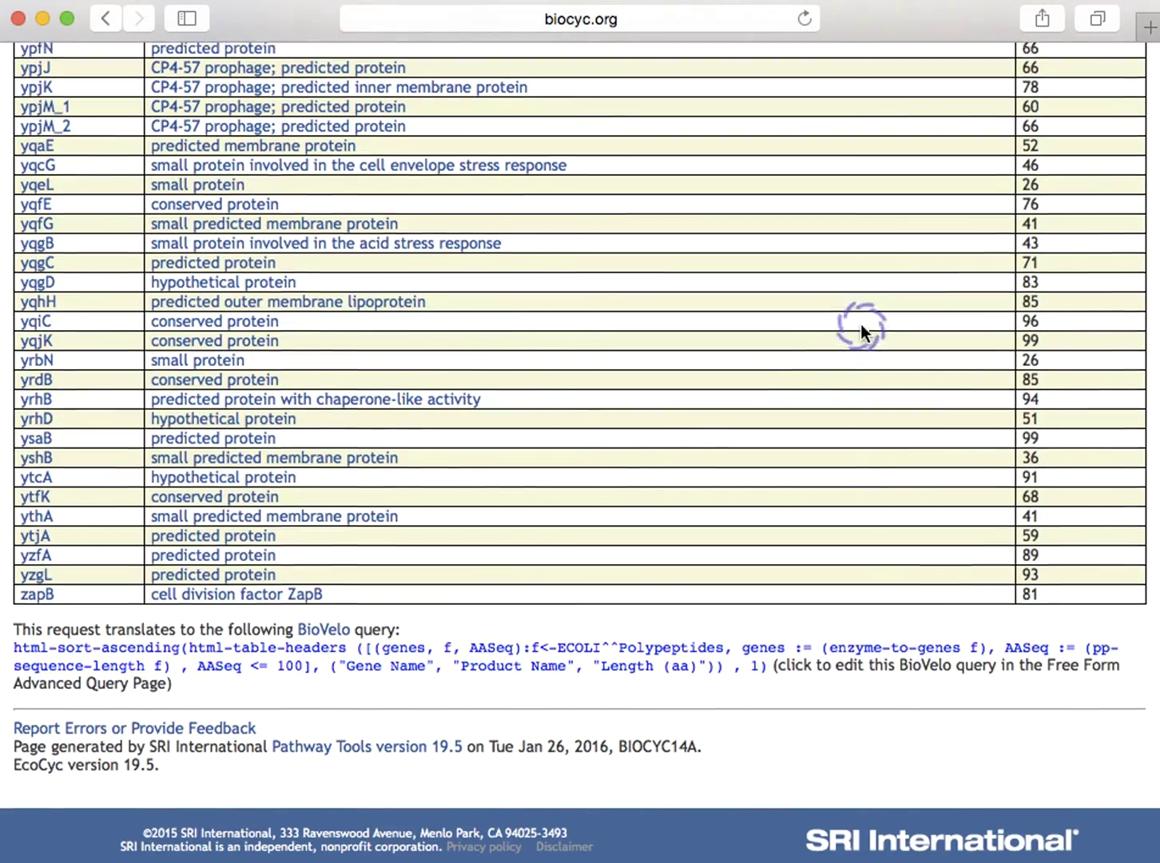
pyautogui.scroll(20, 944, 342)
pyautogui.scroll(20, 1041, 311)
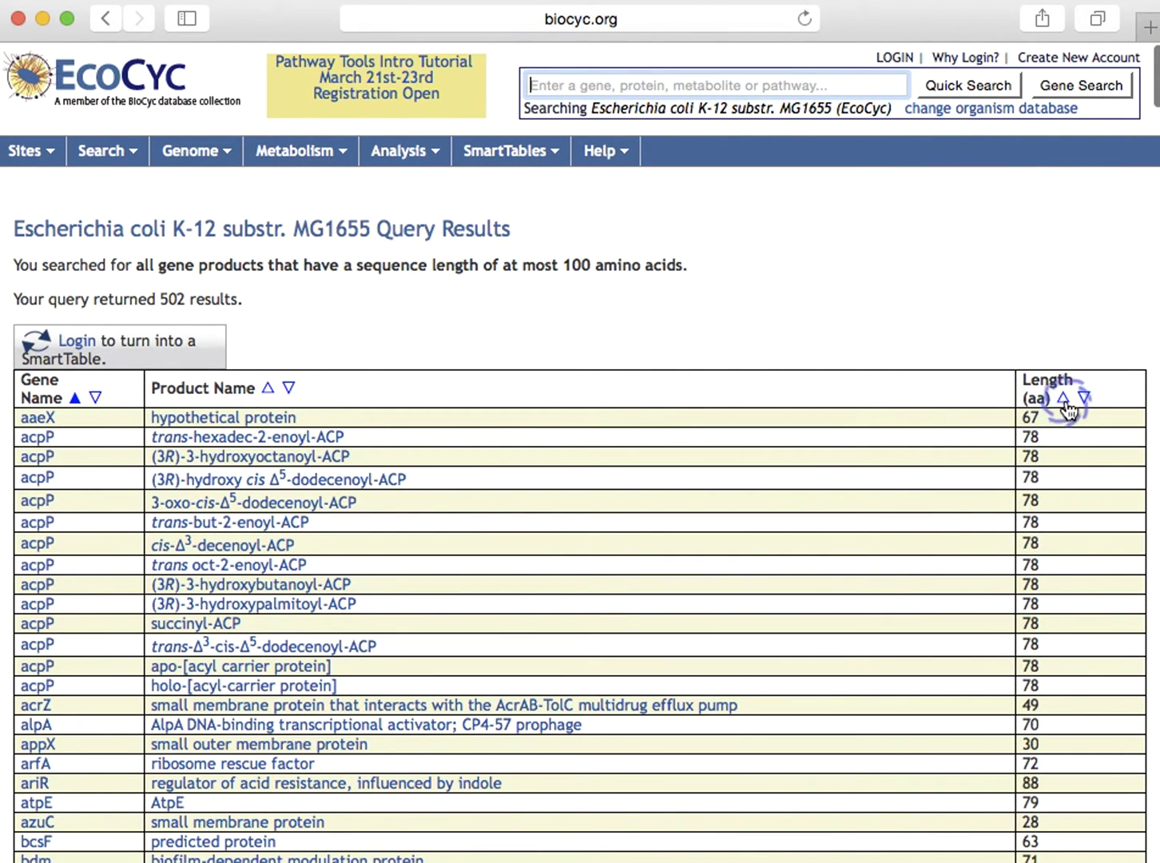
pyautogui.click(1064, 398)
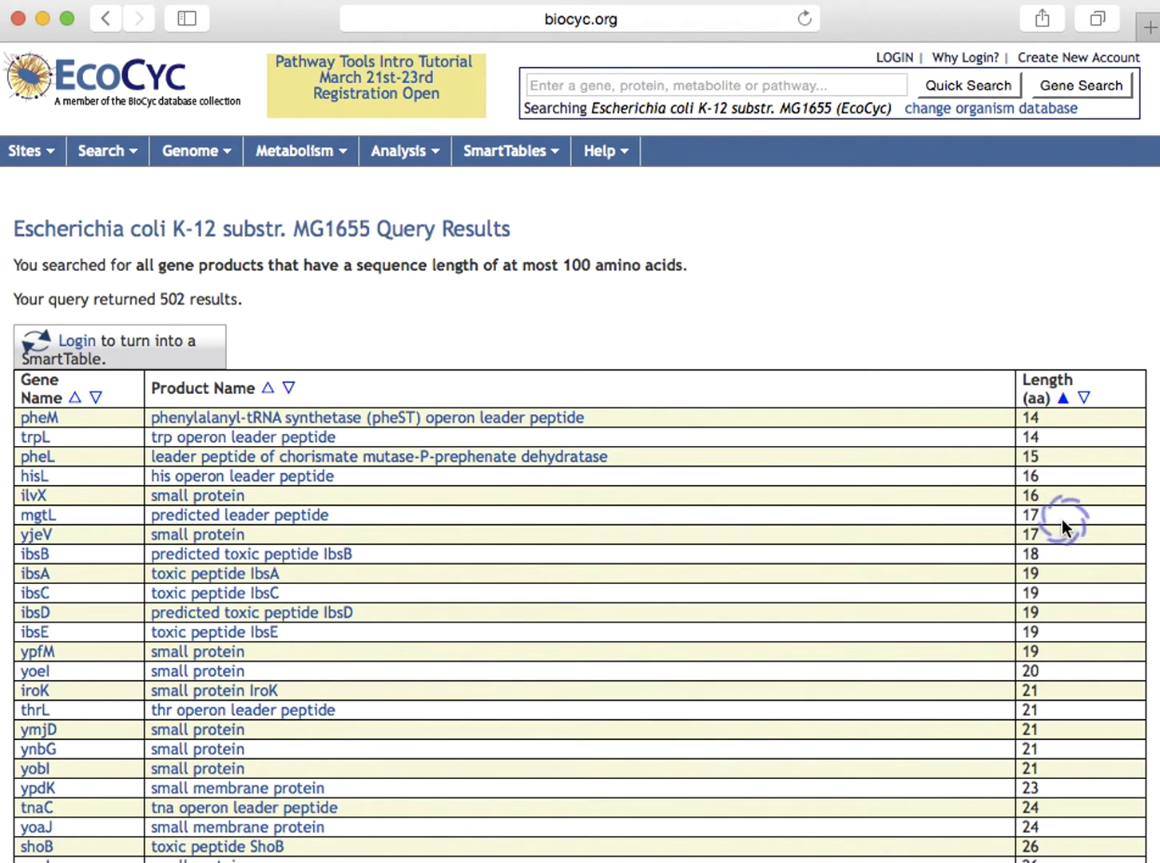
# Open the gene, protein and RNA search form again for a new query.
pyautogui.click(562, 418)
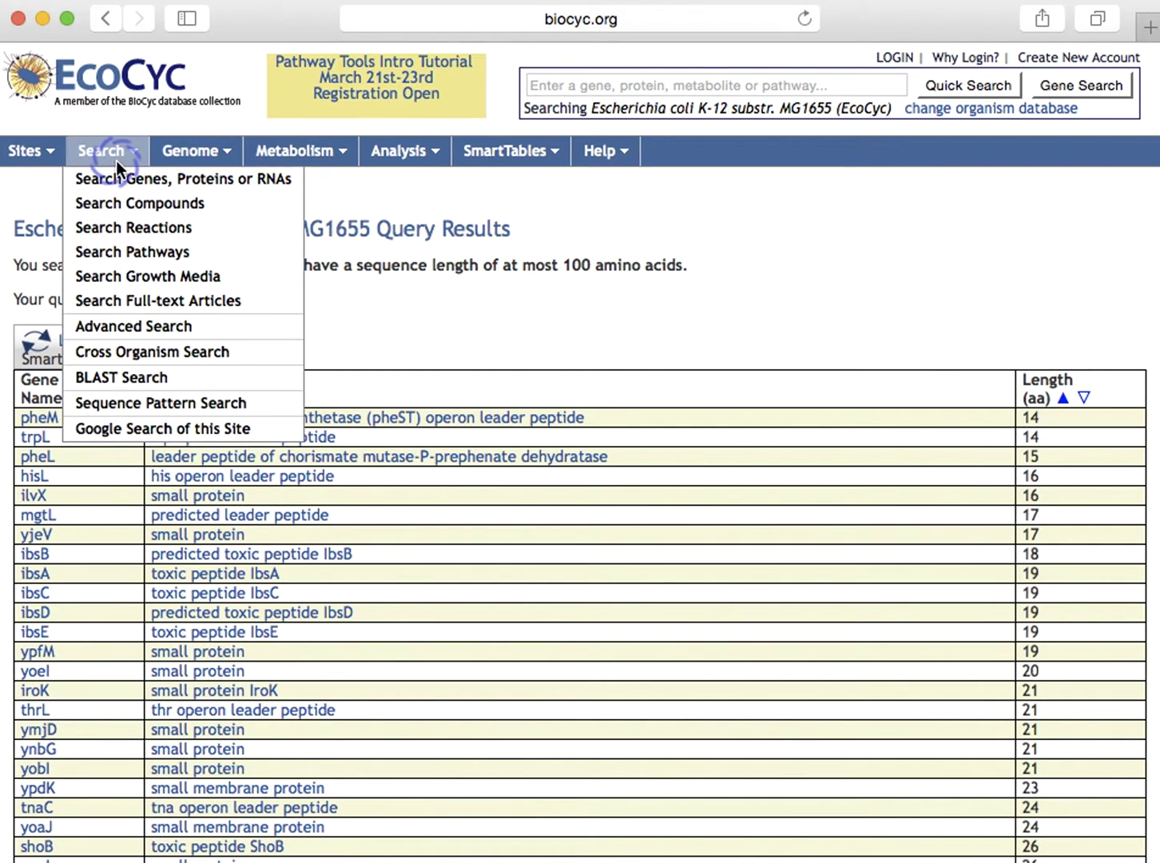
pyautogui.click(108, 185)
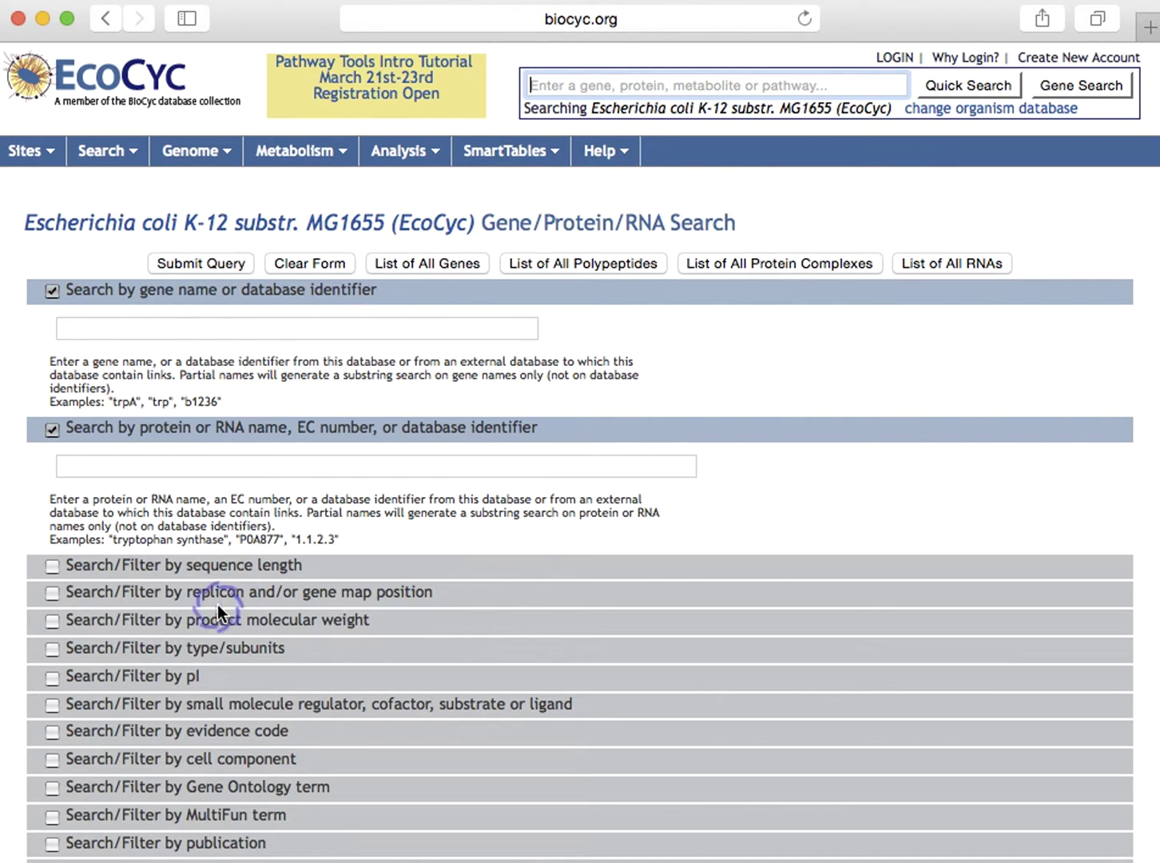
# Examine the options of the replicon/map position filter and the type/subunits filter, turning each off again.
pyautogui.click(48, 592)
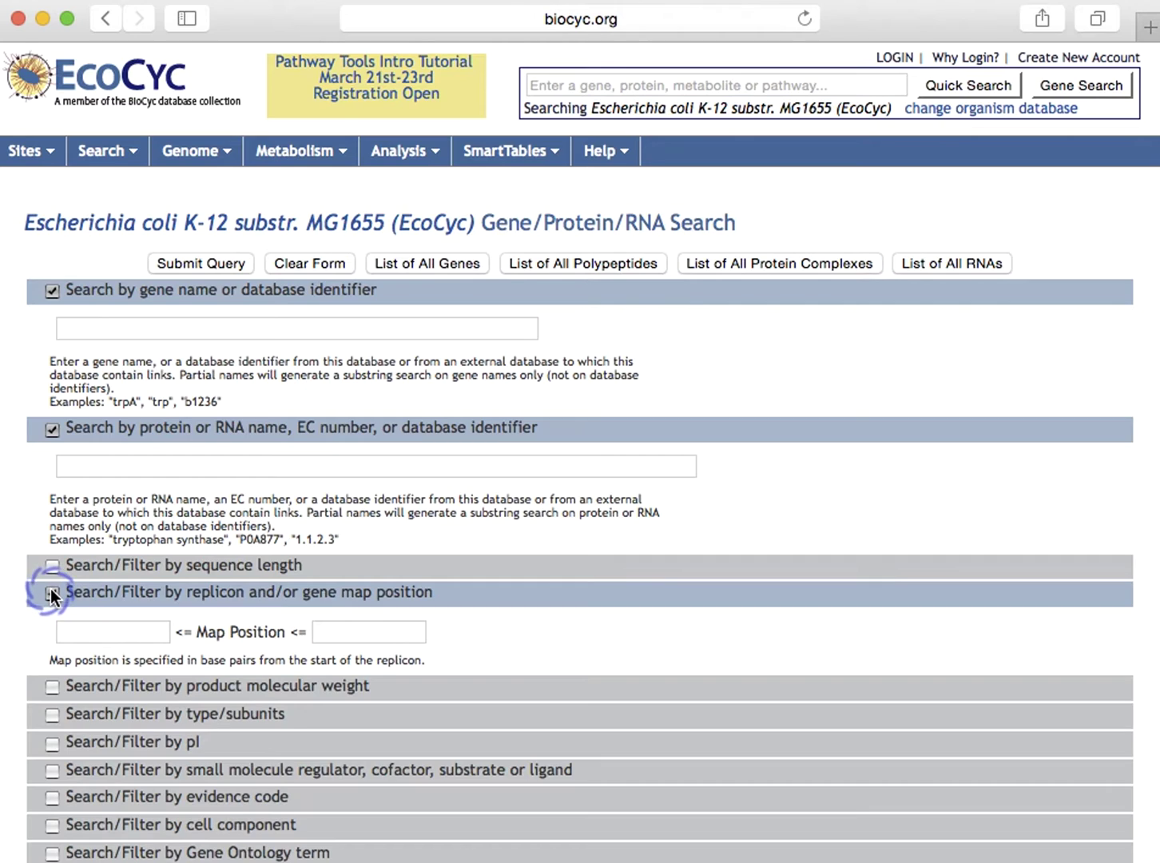
pyautogui.click(51, 594)
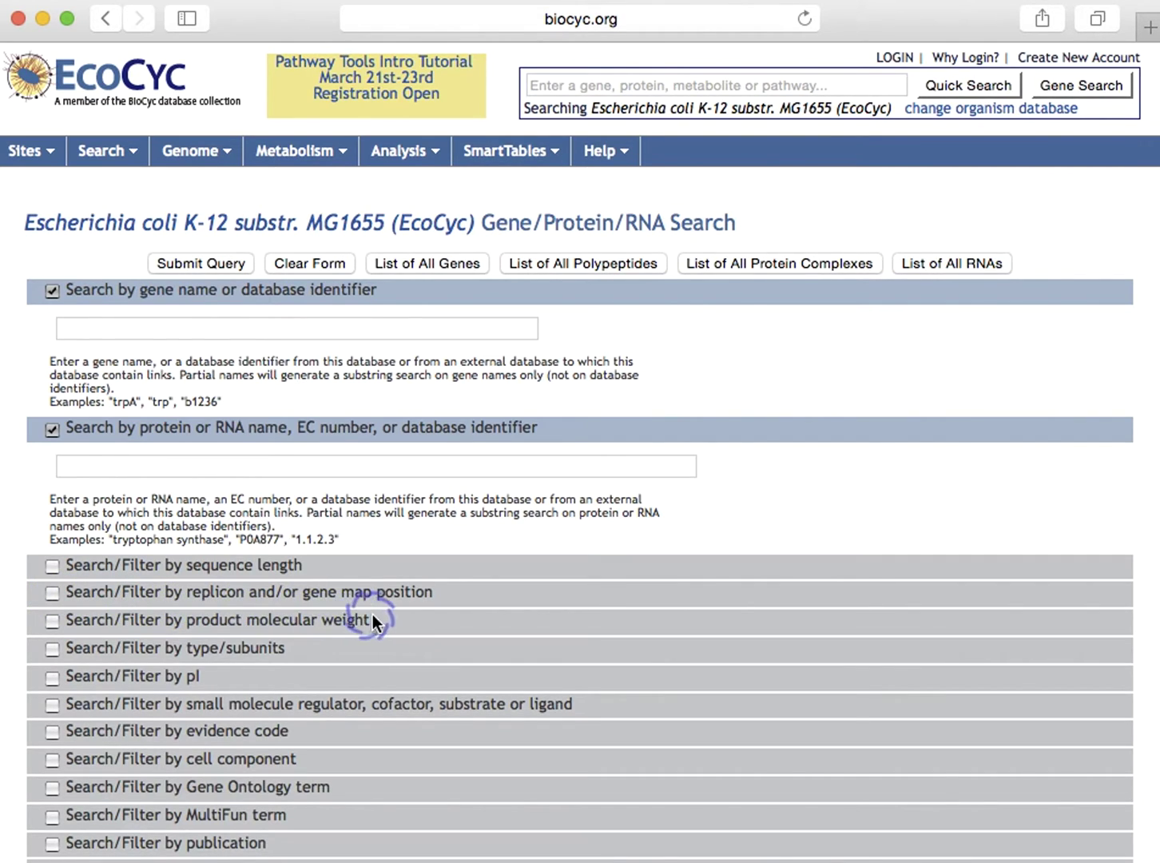
pyautogui.click(51, 648)
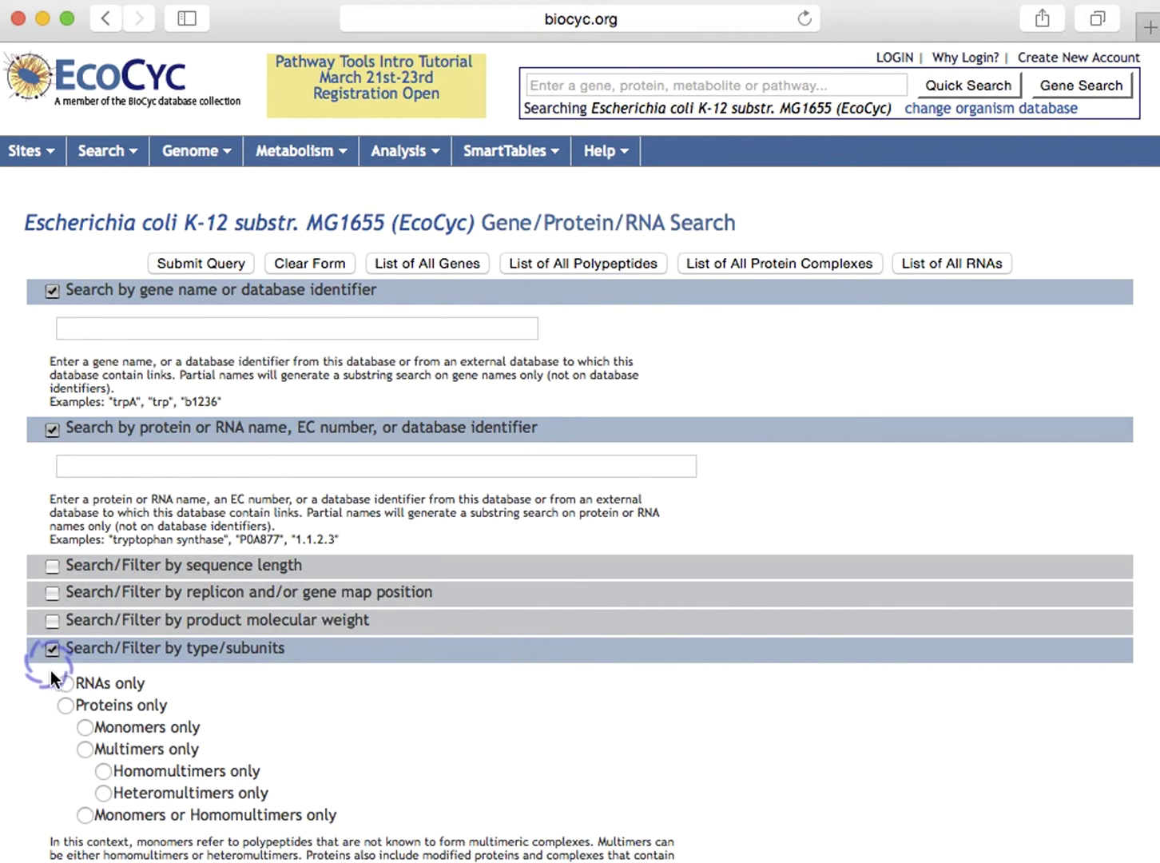
pyautogui.scroll(-2, 40, 677)
pyautogui.scroll(-4, 39, 679)
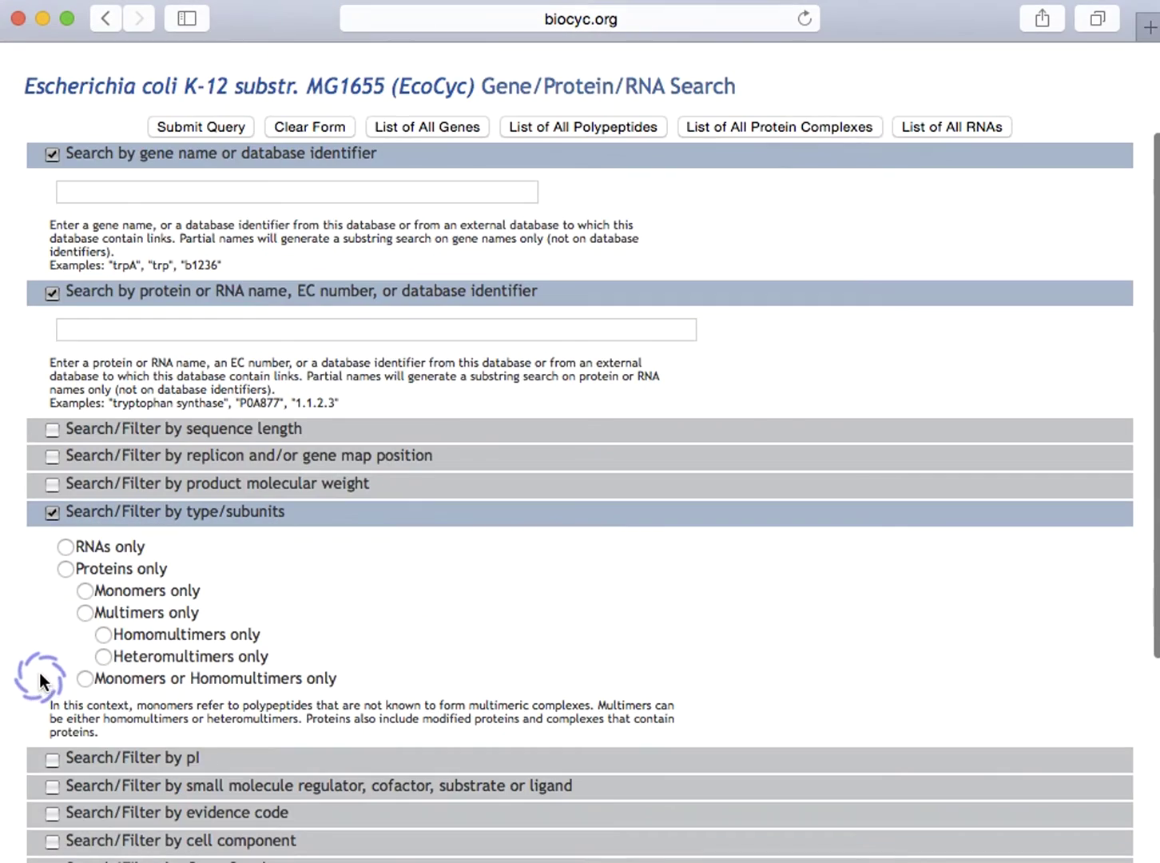
pyautogui.scroll(-3, 64, 550)
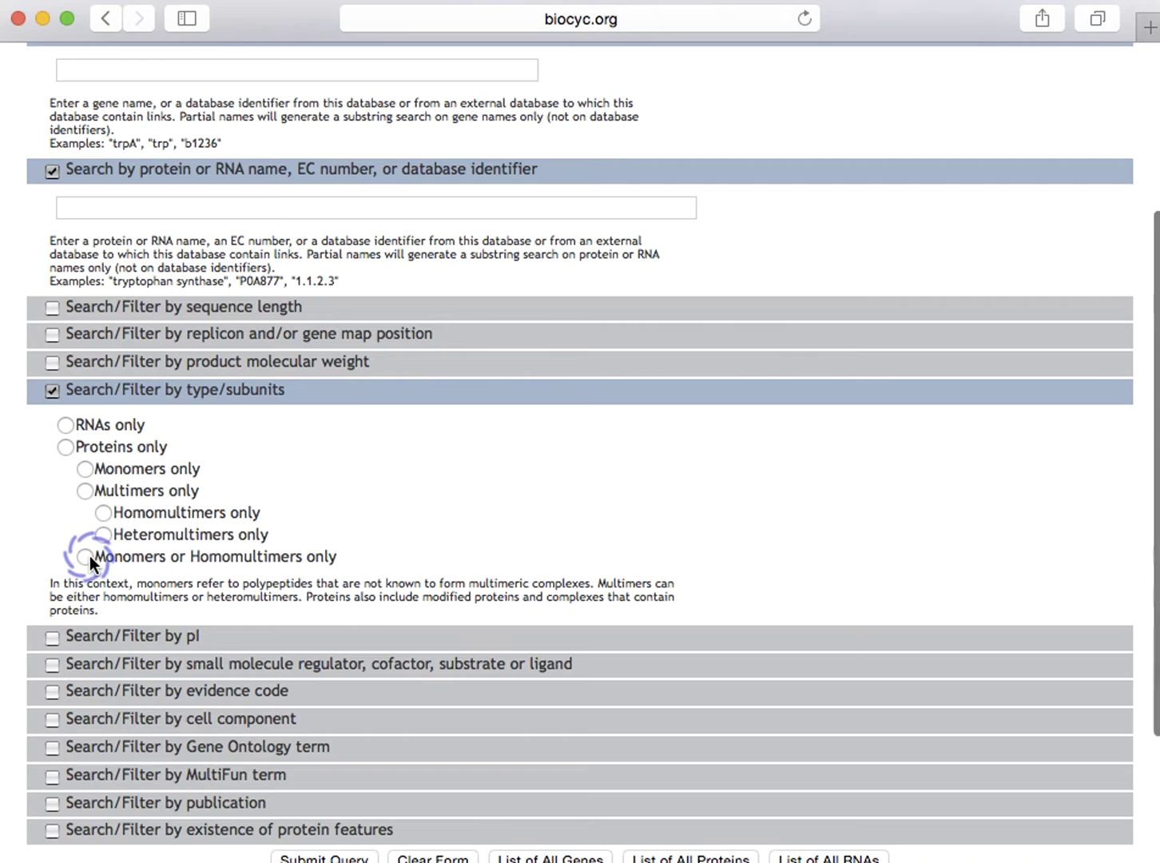
pyautogui.scroll(-2, 44, 571)
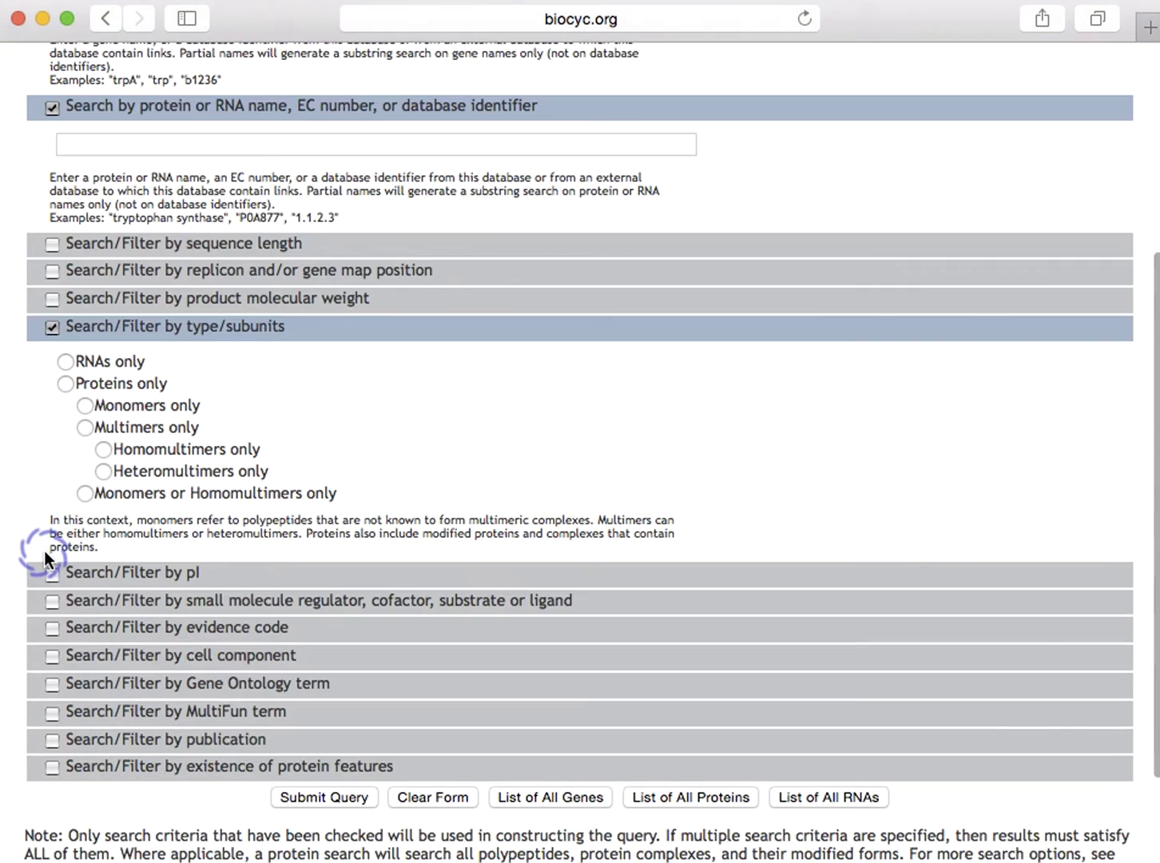
pyautogui.click(51, 321)
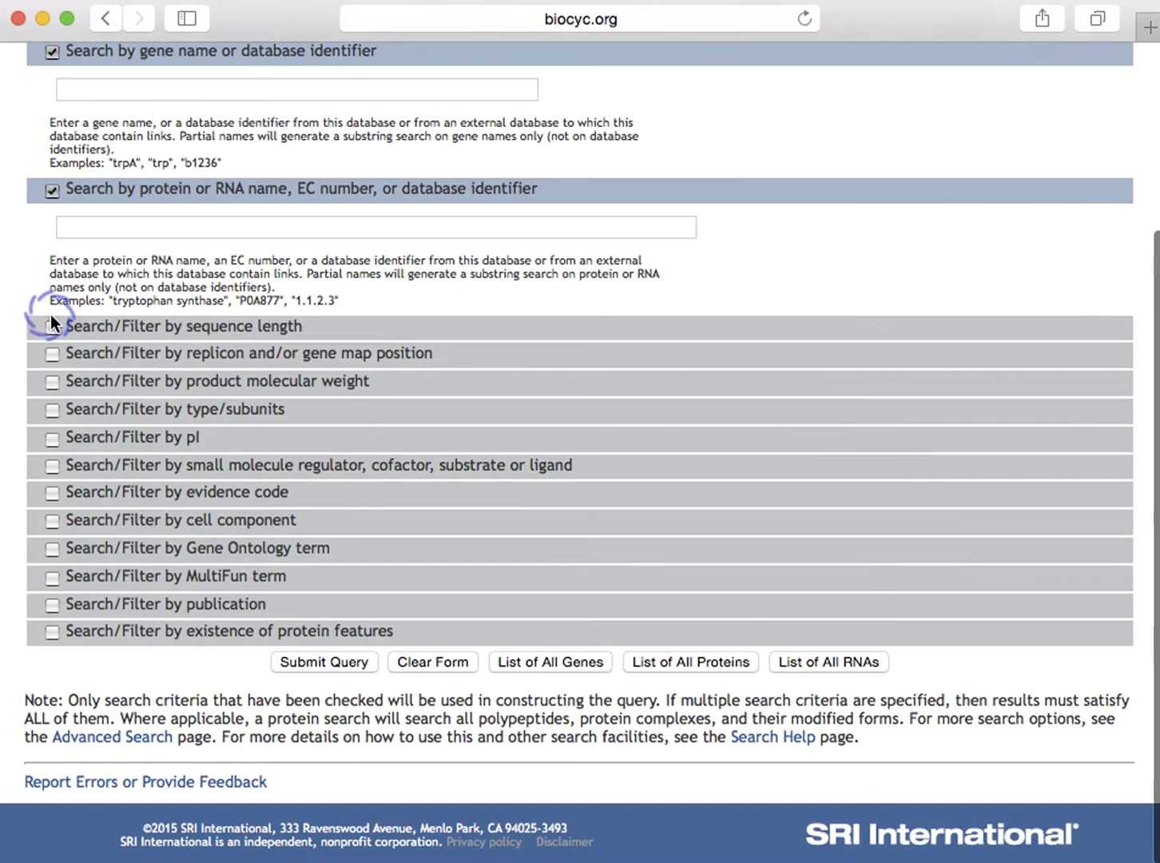
# Filter by small molecule for enzymes with the cofactor pyridoxal 5'-phosphate, submit the query and dismiss the tip.
pyautogui.click(53, 466)
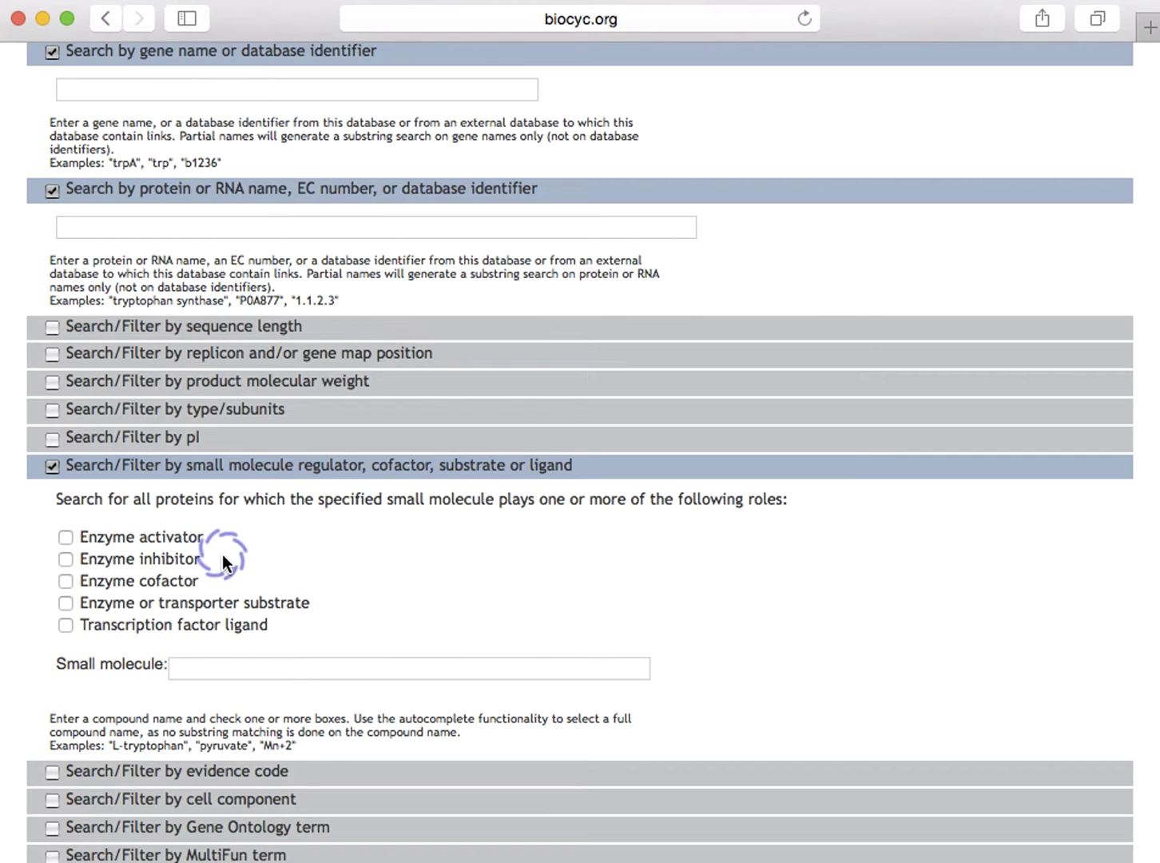
pyautogui.click(66, 581)
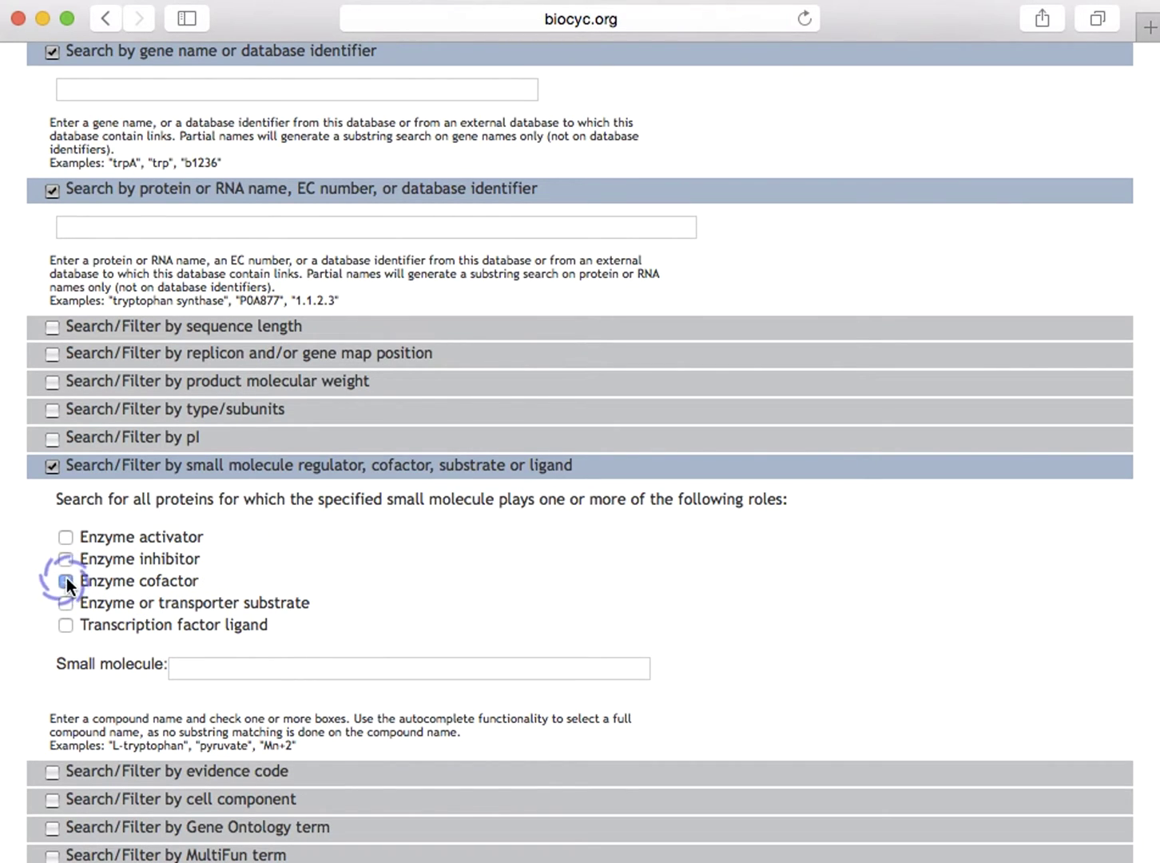
pyautogui.click(231, 669)
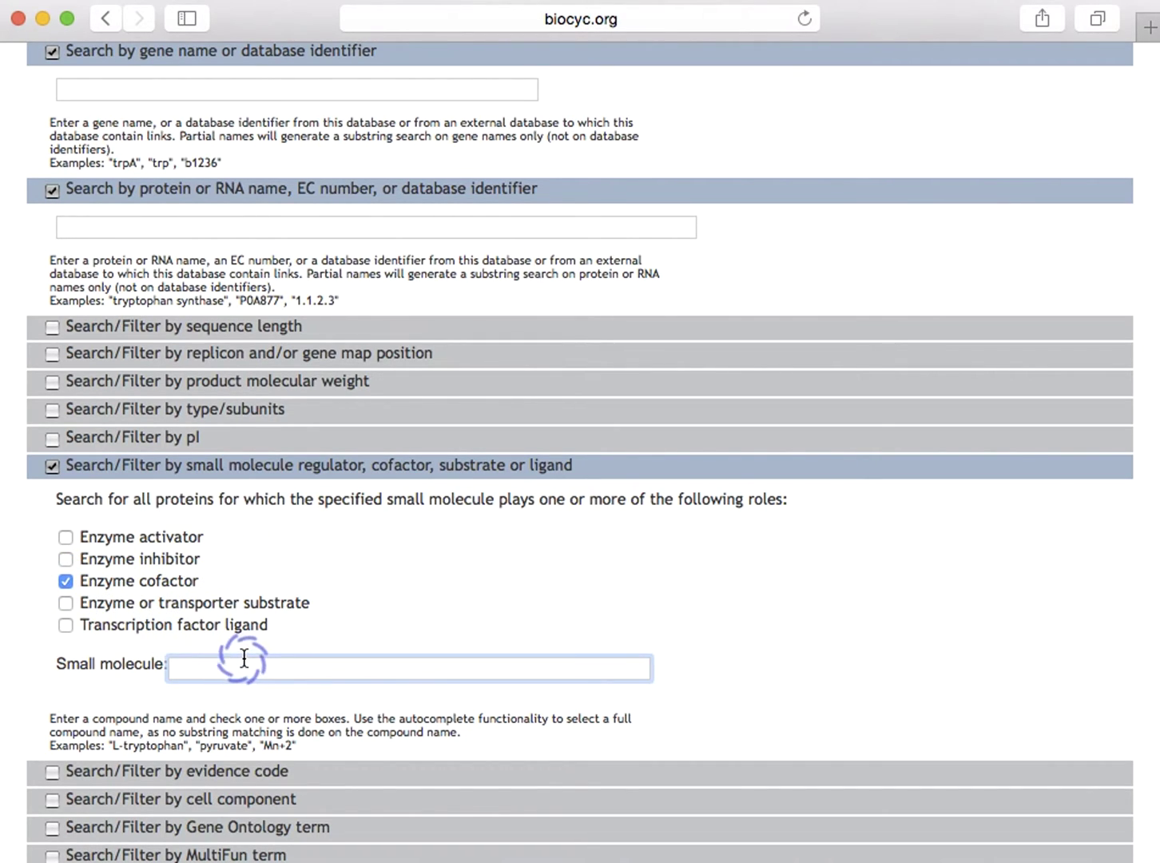
pyautogui.write('pyridoxal')
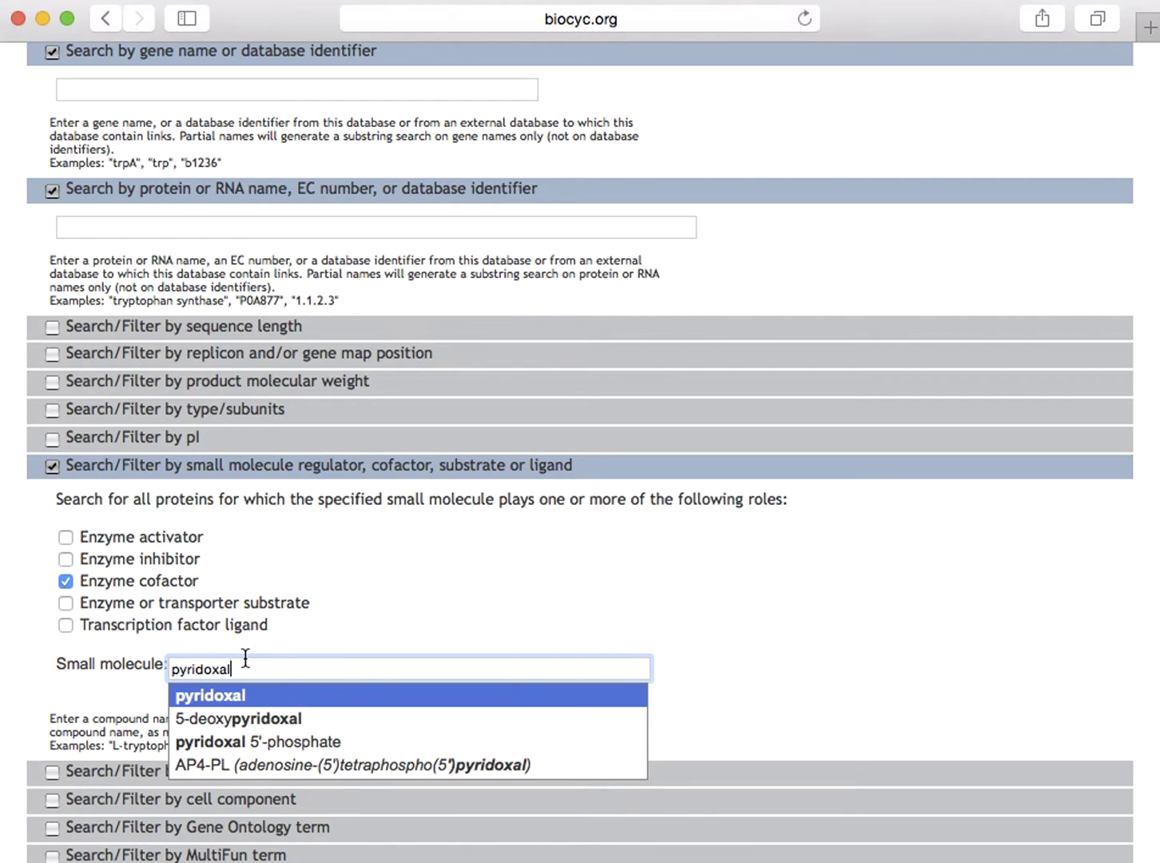
pyautogui.click(278, 747)
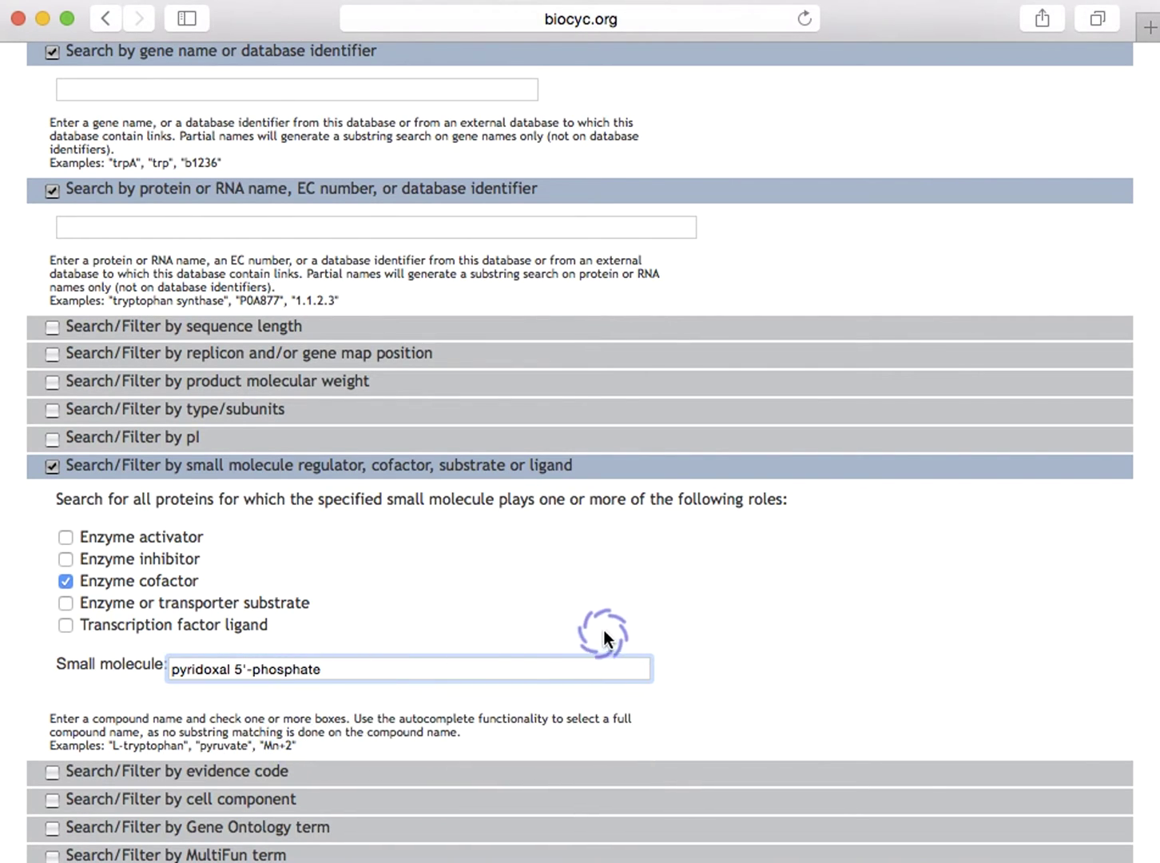
pyautogui.scroll(-5, 603, 632)
pyautogui.click(312, 661)
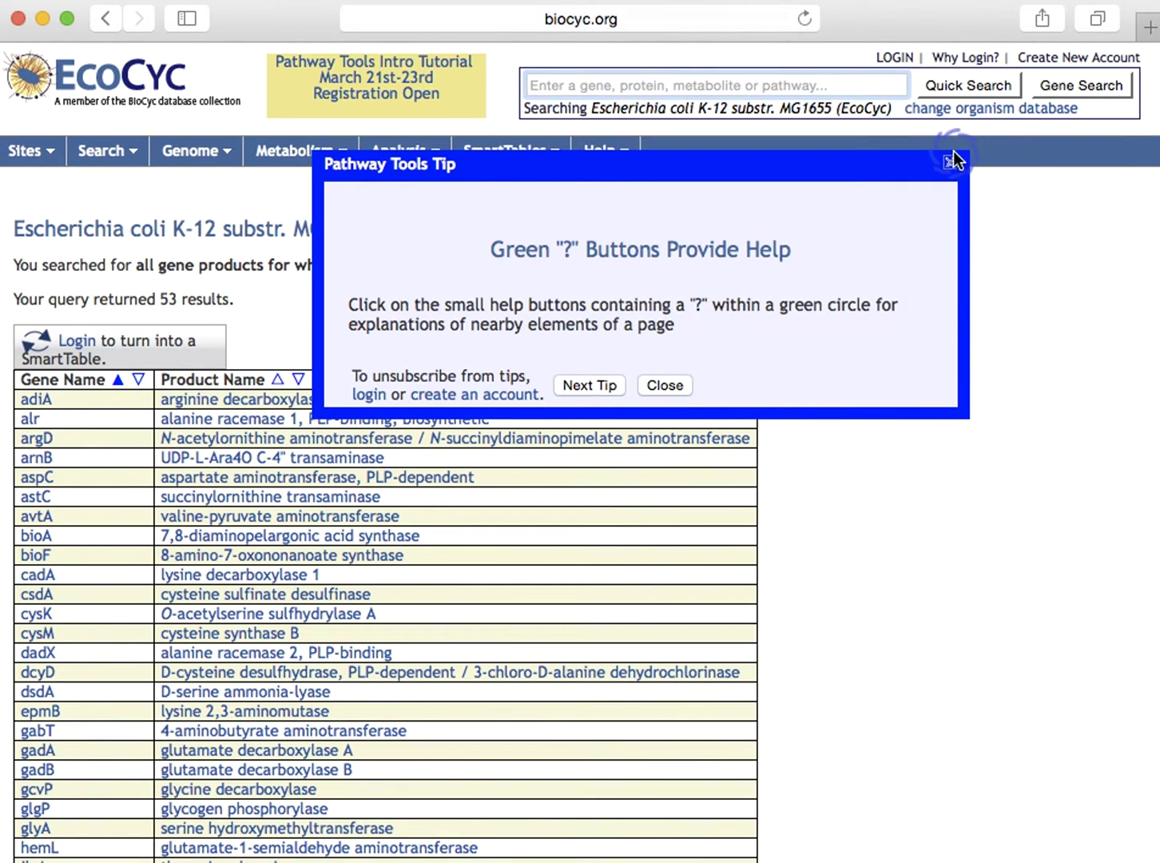
pyautogui.click(951, 161)
# Return from the cofactor query results to the gene, protein and RNA search form.
pyautogui.moveTo(173, 227); pyautogui.dragTo(67, 125)
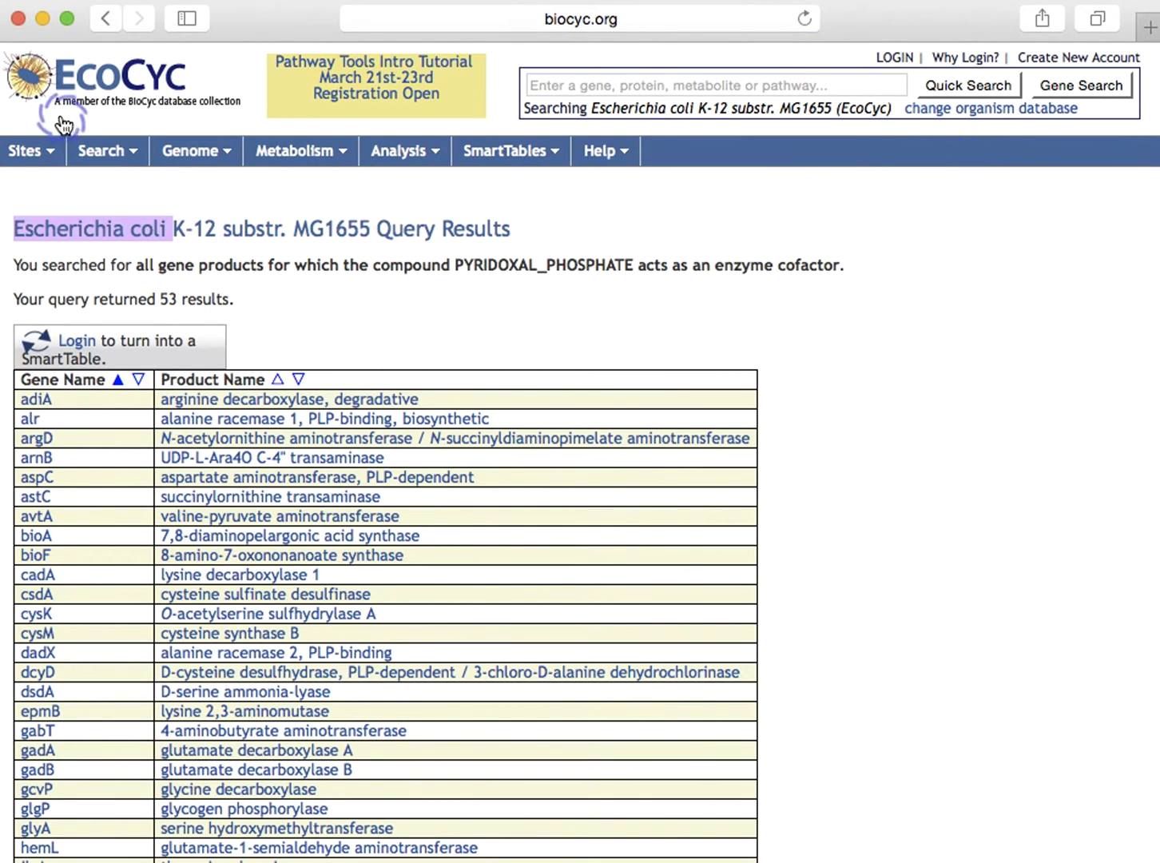
pyautogui.click(108, 21)
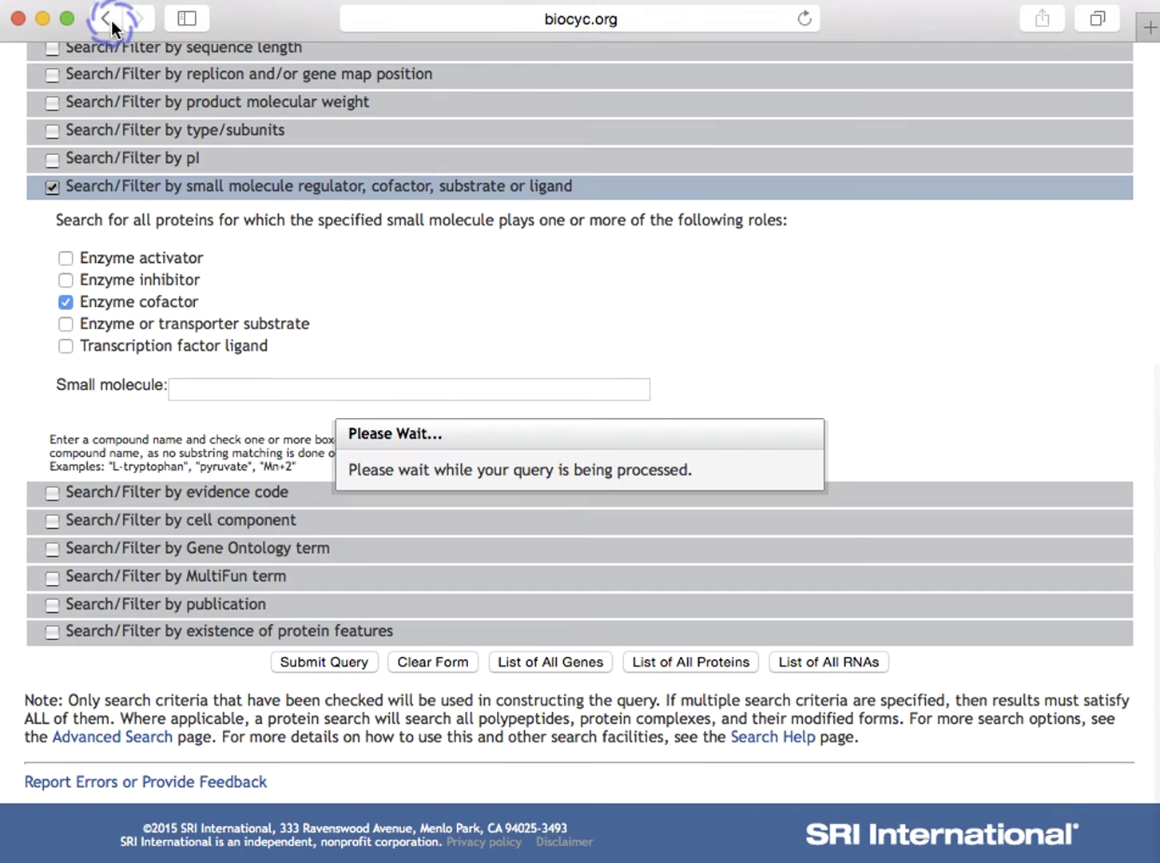
pyautogui.click(461, 312)
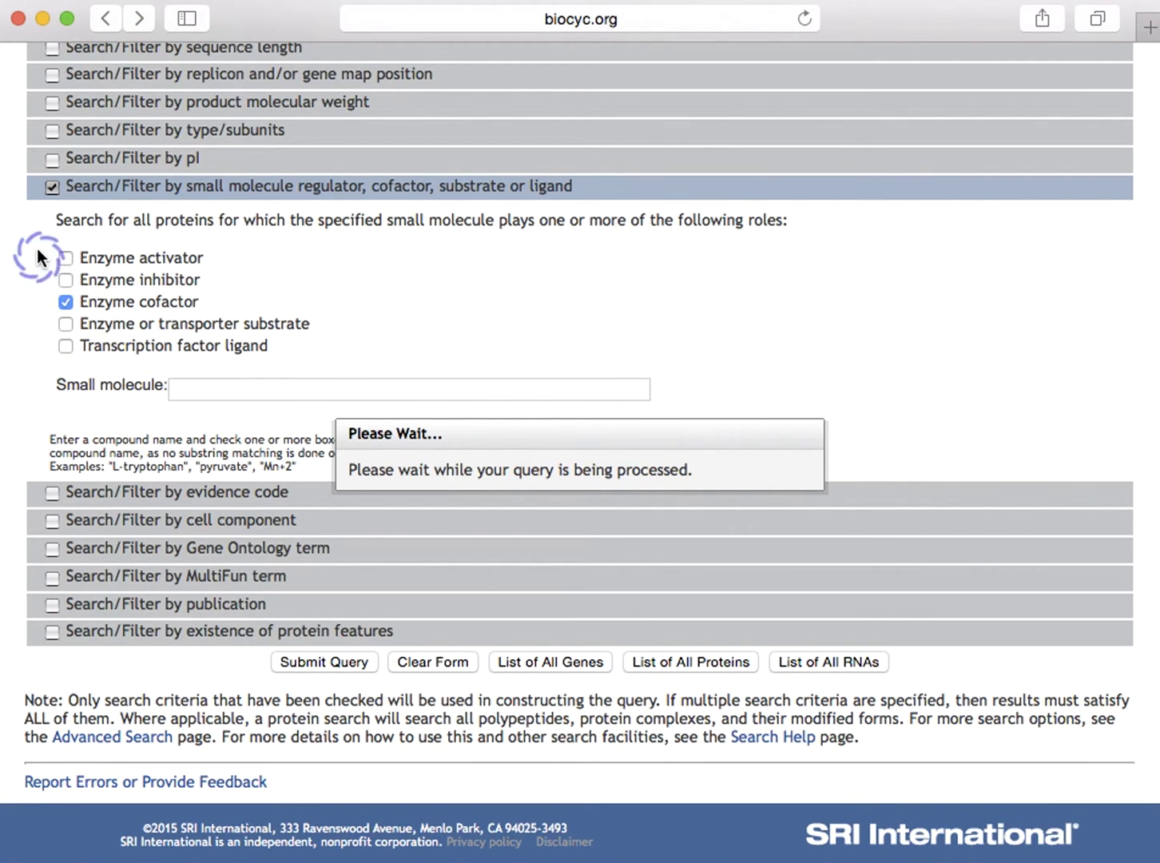
# Turn off the small molecule filter and examine the evidence code filter's categories, turning that filter off again.
pyautogui.click(52, 186)
pyautogui.click(52, 186)
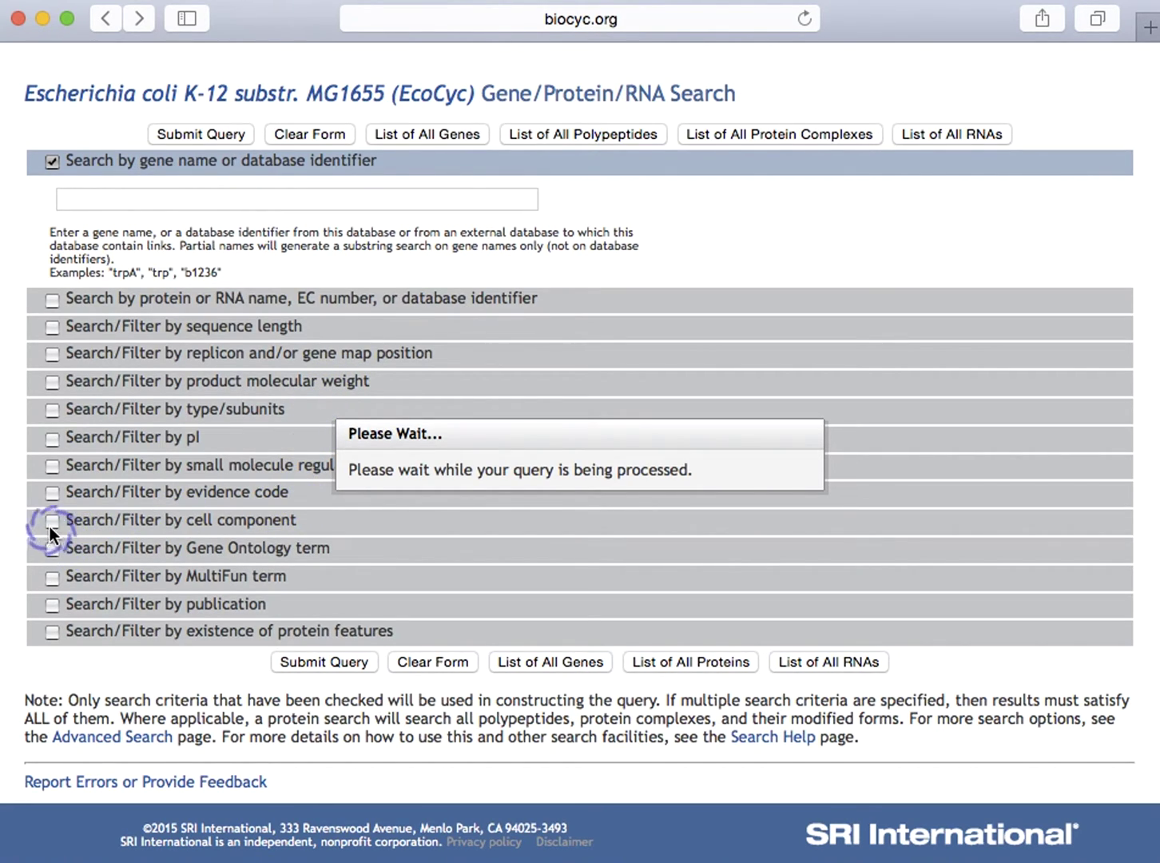
pyautogui.click(51, 493)
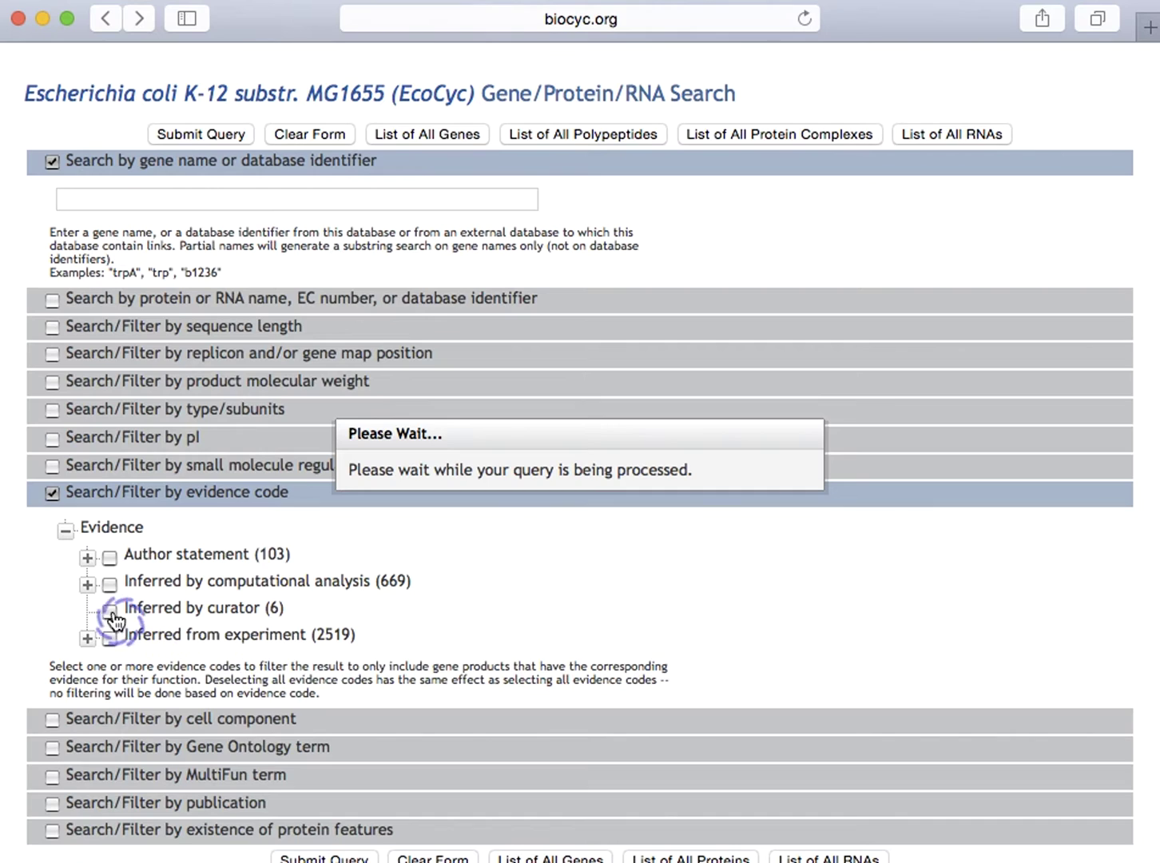
pyautogui.click(51, 493)
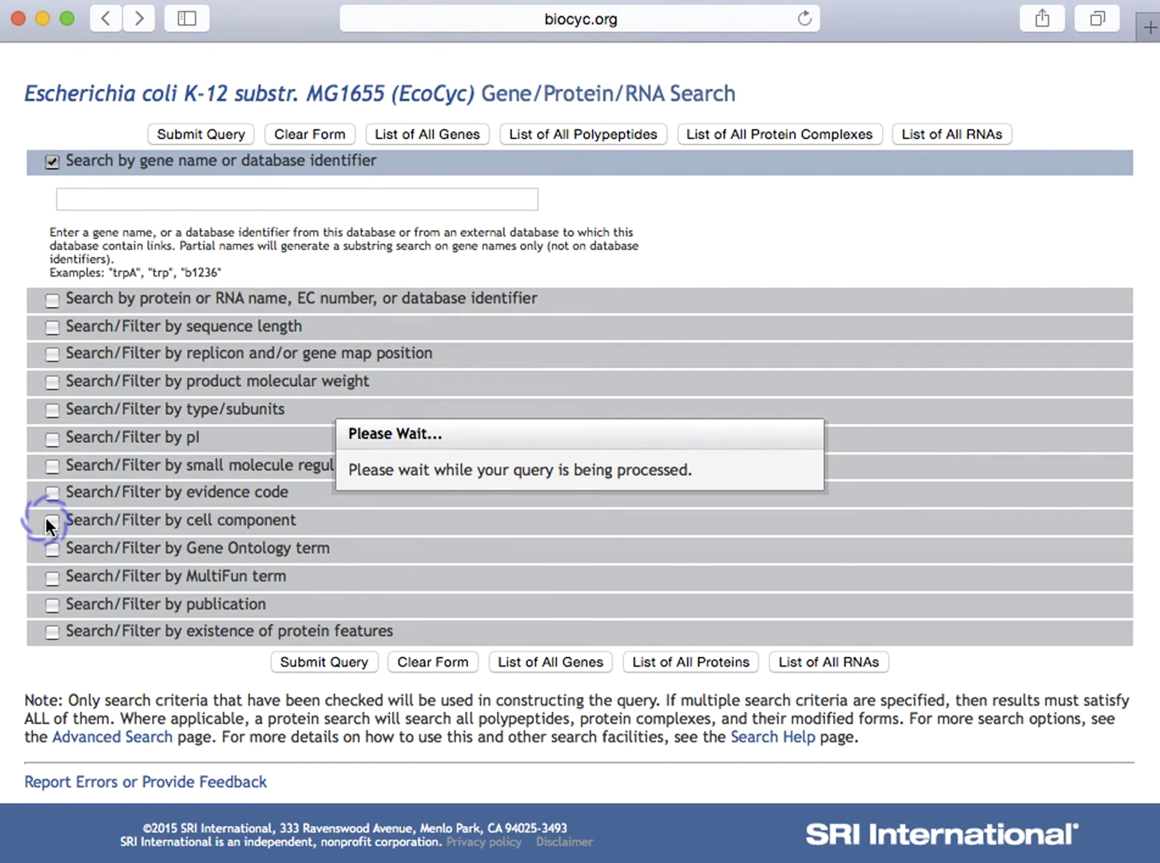
# Enable the cell component filter, expand the cellular compartments down to the space category and select periplasm.
pyautogui.click(52, 522)
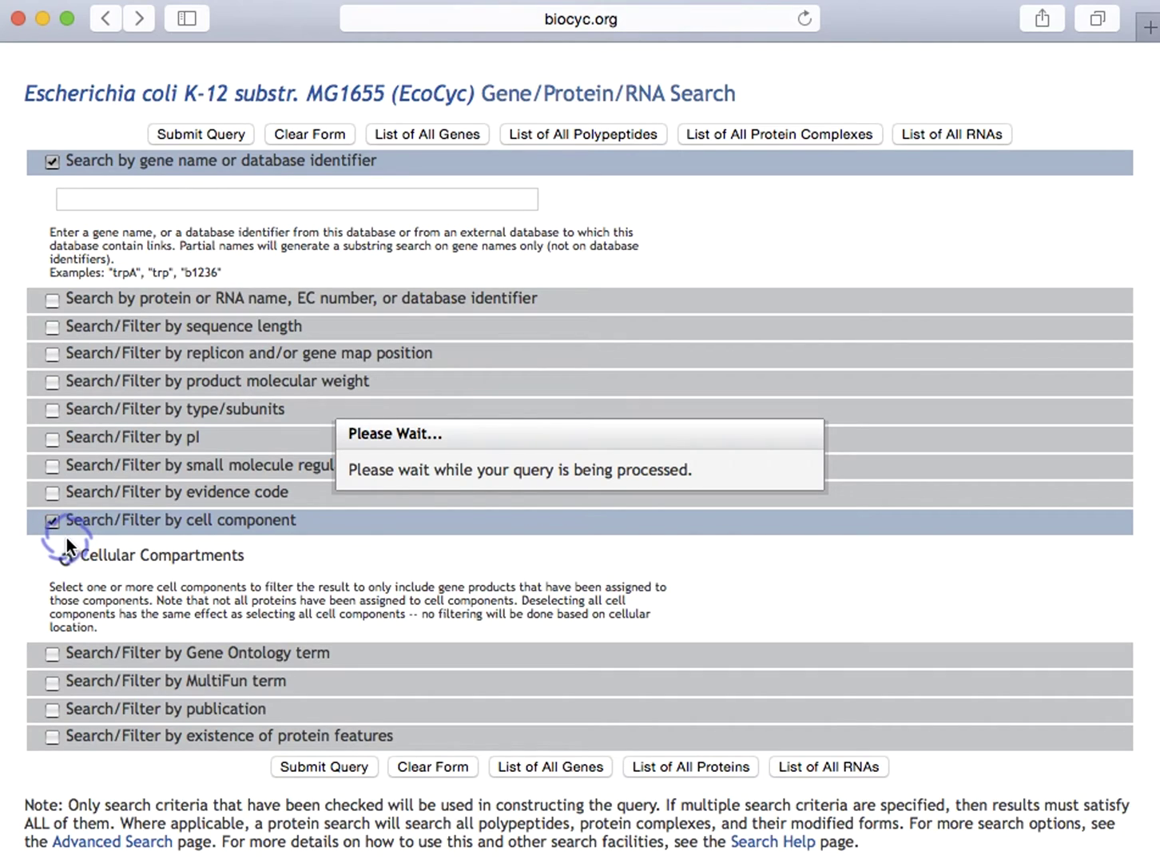
pyautogui.click(66, 543)
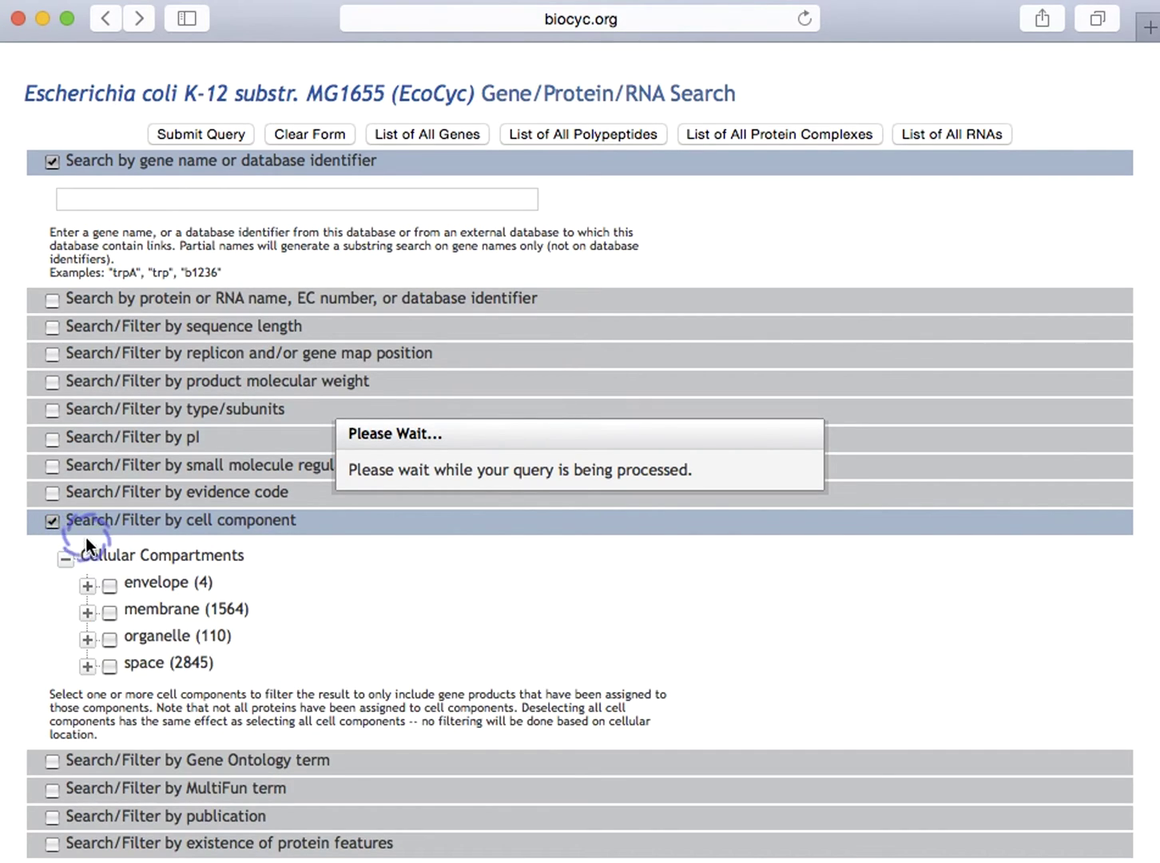
pyautogui.click(86, 667)
pyautogui.click(189, 665)
pyautogui.click(133, 747)
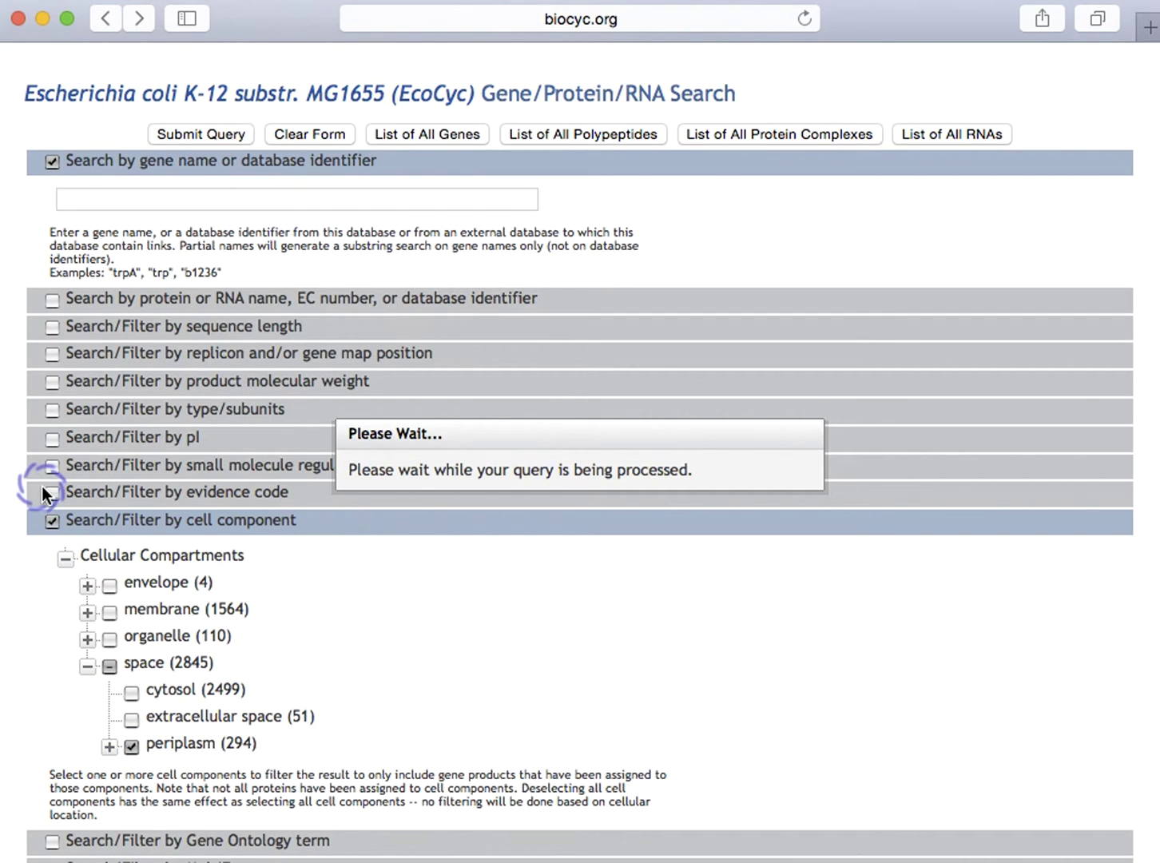
# Turn off the cell component filter and examine the publication filter's fields, turning that filter off as well.
pyautogui.click(53, 522)
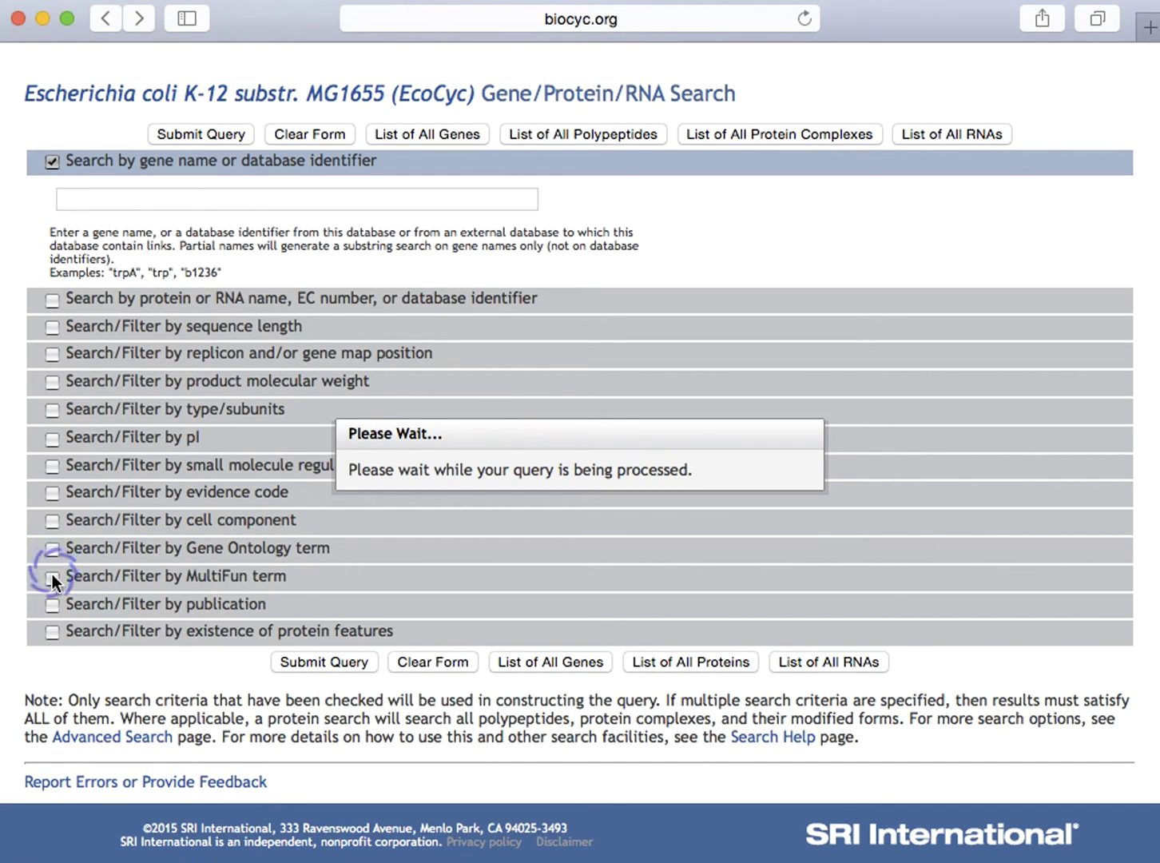
pyautogui.click(52, 605)
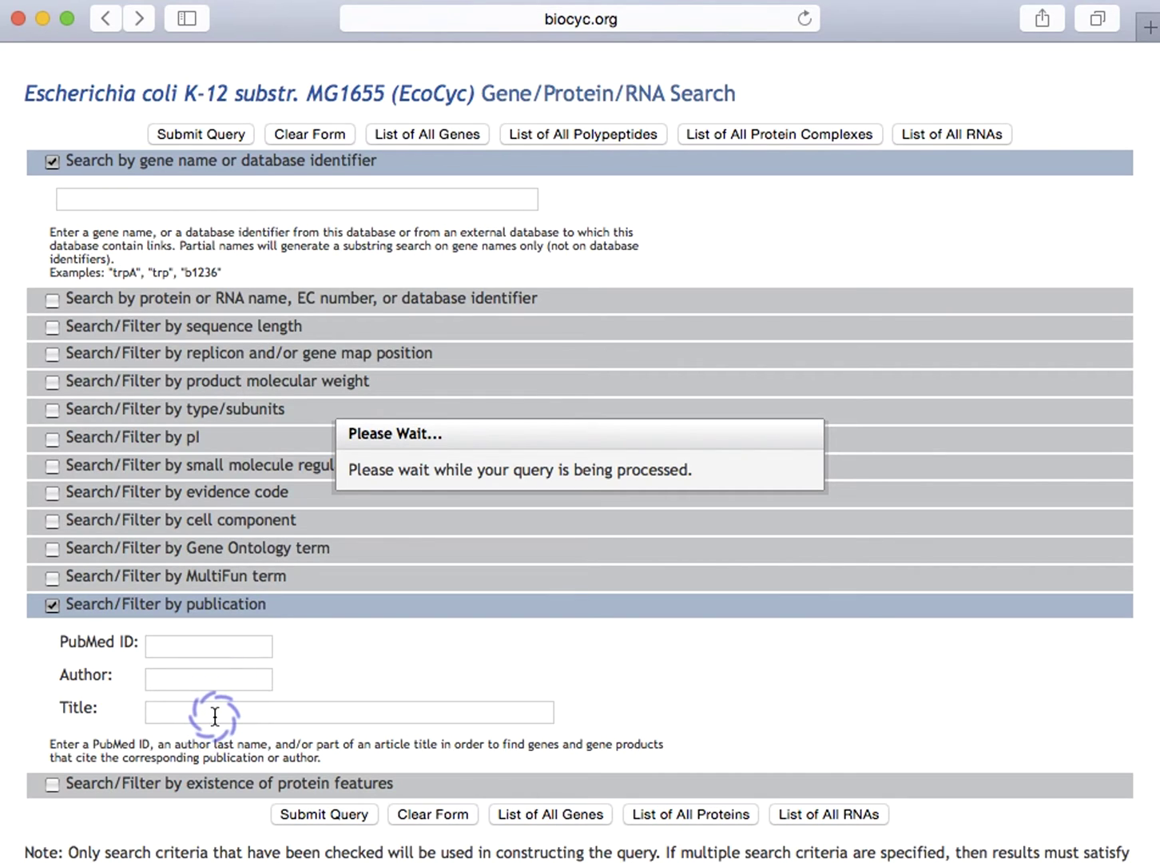
pyautogui.click(52, 606)
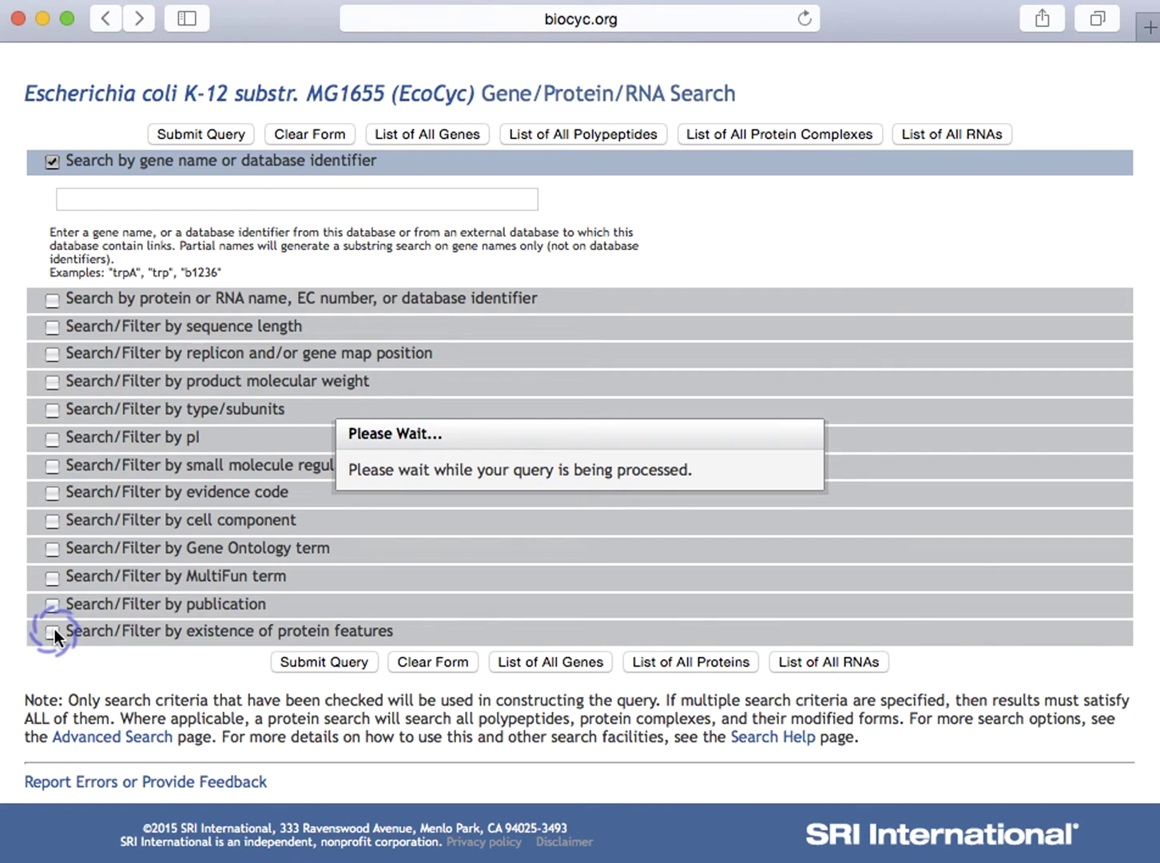
# Filter by the Metal-Binding-Sites protein feature and re-enable the cell component filter to combine it with periplasm.
pyautogui.click(54, 632)
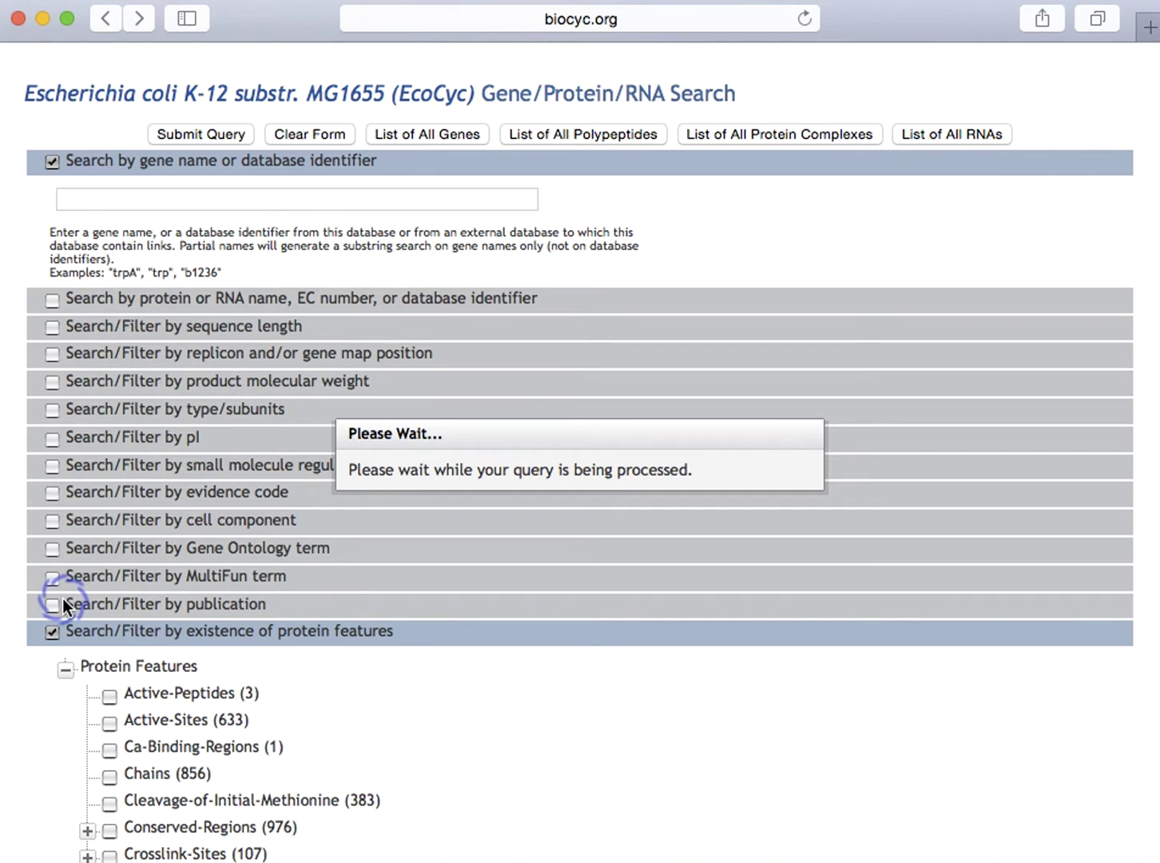
pyautogui.scroll(-3, 364, 699)
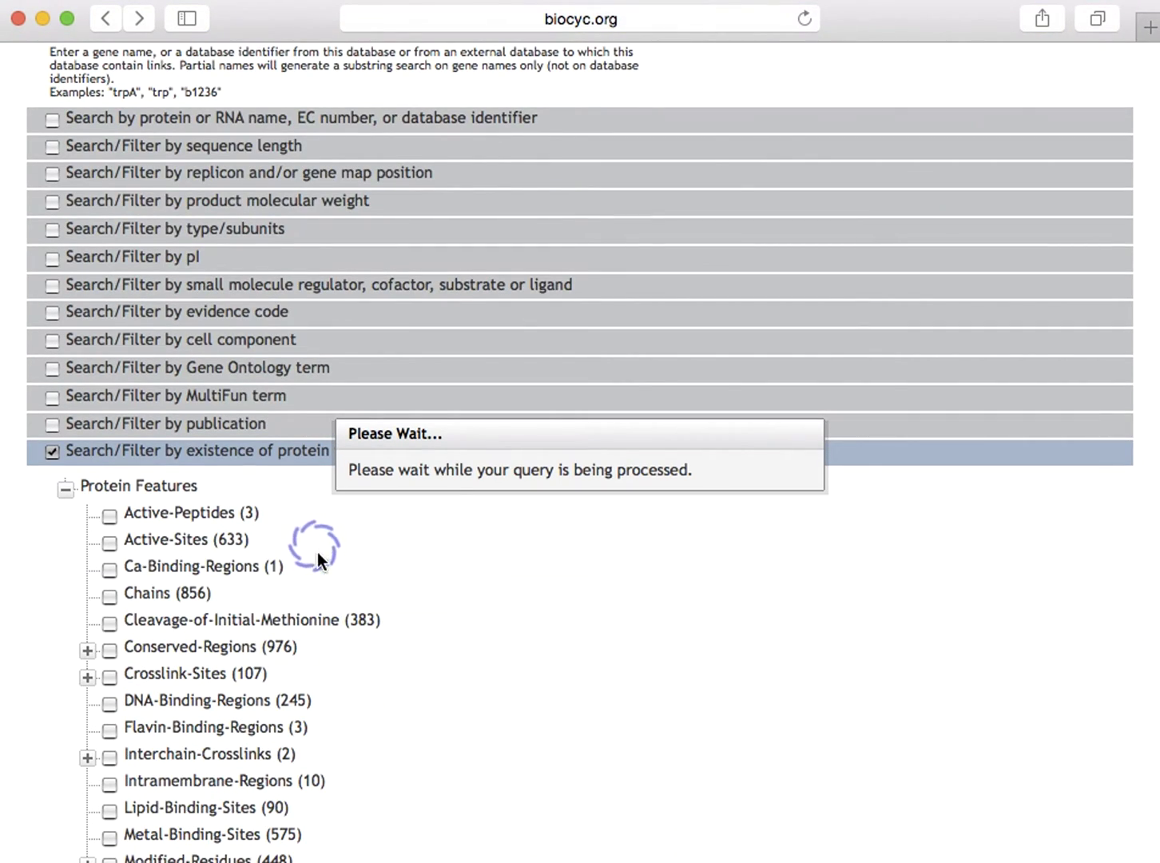
pyautogui.scroll(-1, 395, 701)
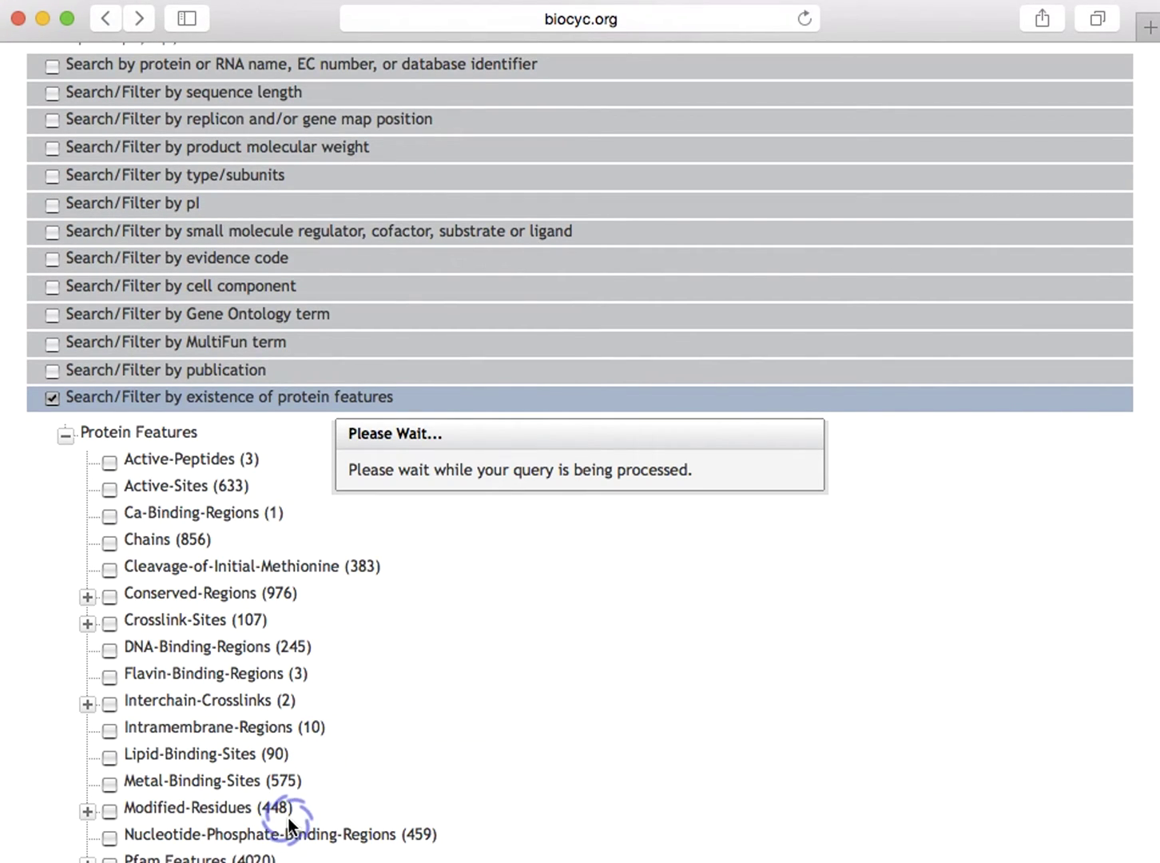
pyautogui.moveTo(289, 819)
pyautogui.click(112, 786)
pyautogui.click(52, 288)
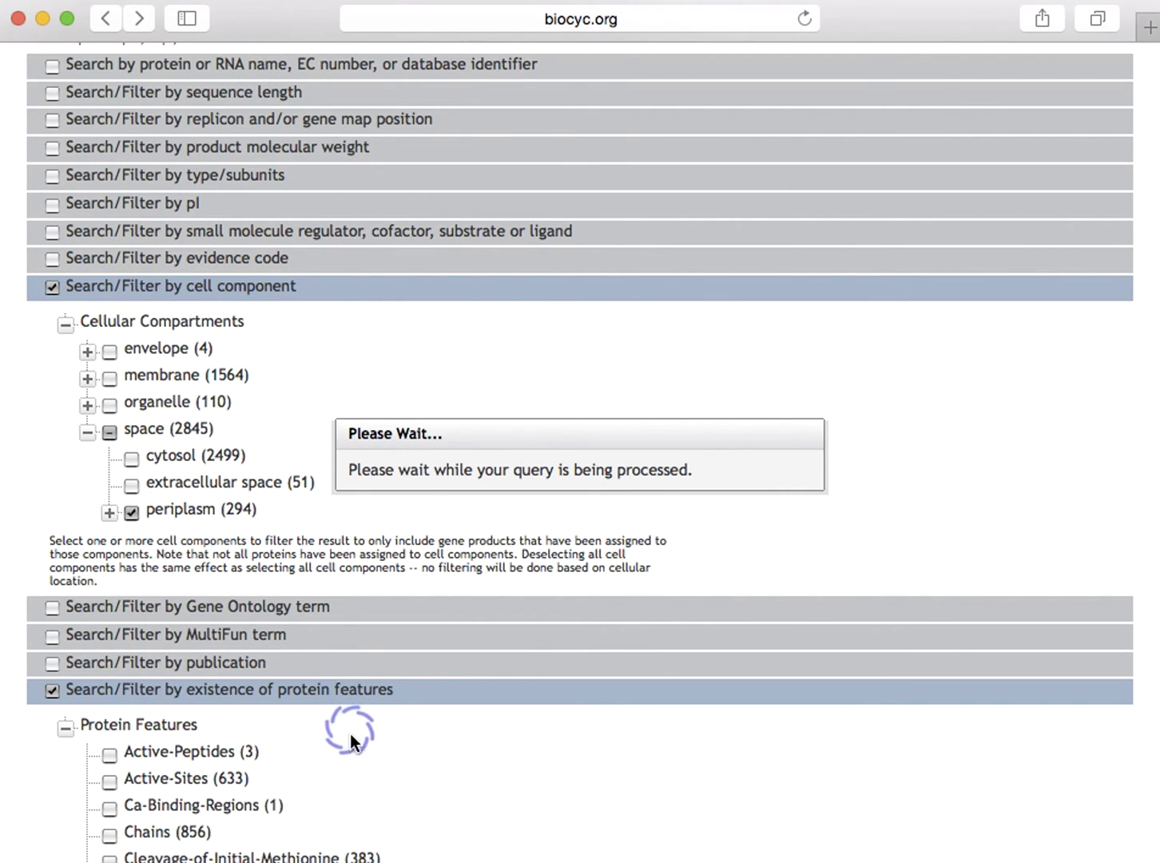
pyautogui.scroll(-5, 289, 357)
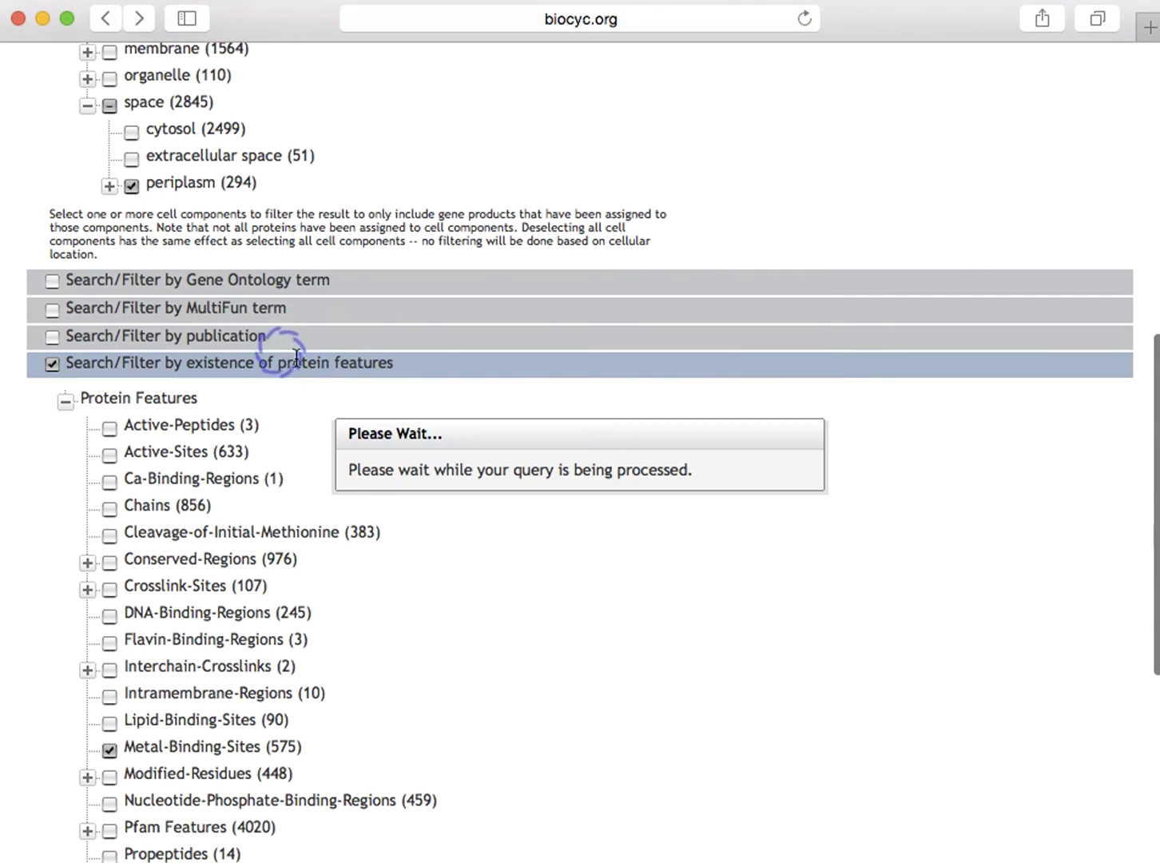
pyautogui.scroll(-6, 371, 395)
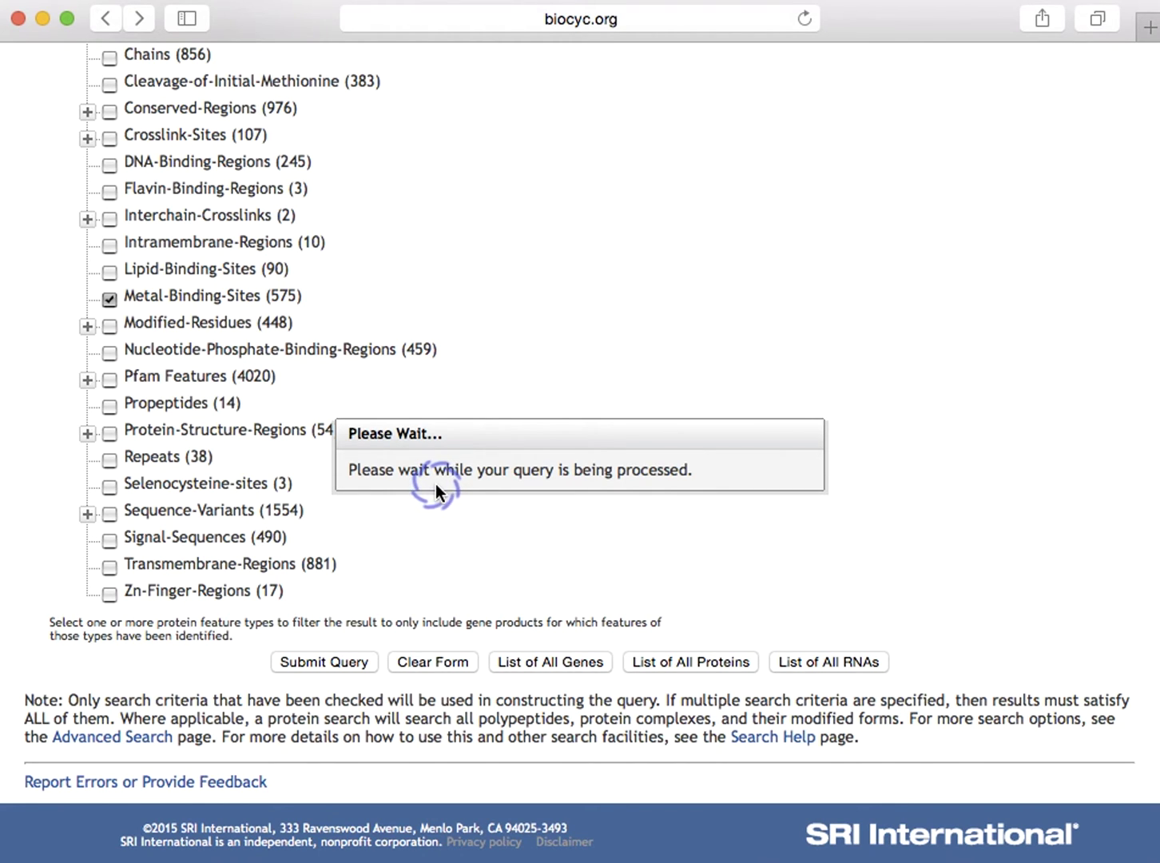
# Open the Google search of this site and search it for tryptophan.
pyautogui.scroll(20, 439, 337)
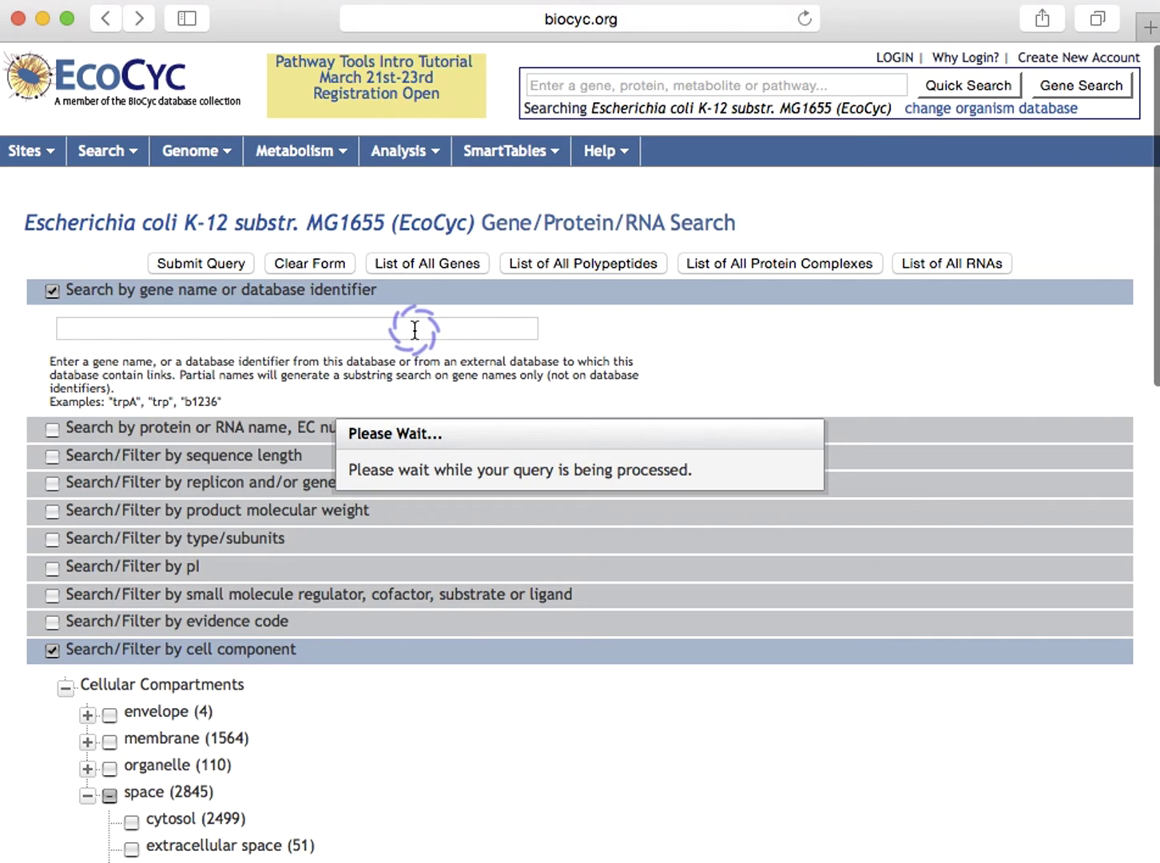
pyautogui.click(127, 159)
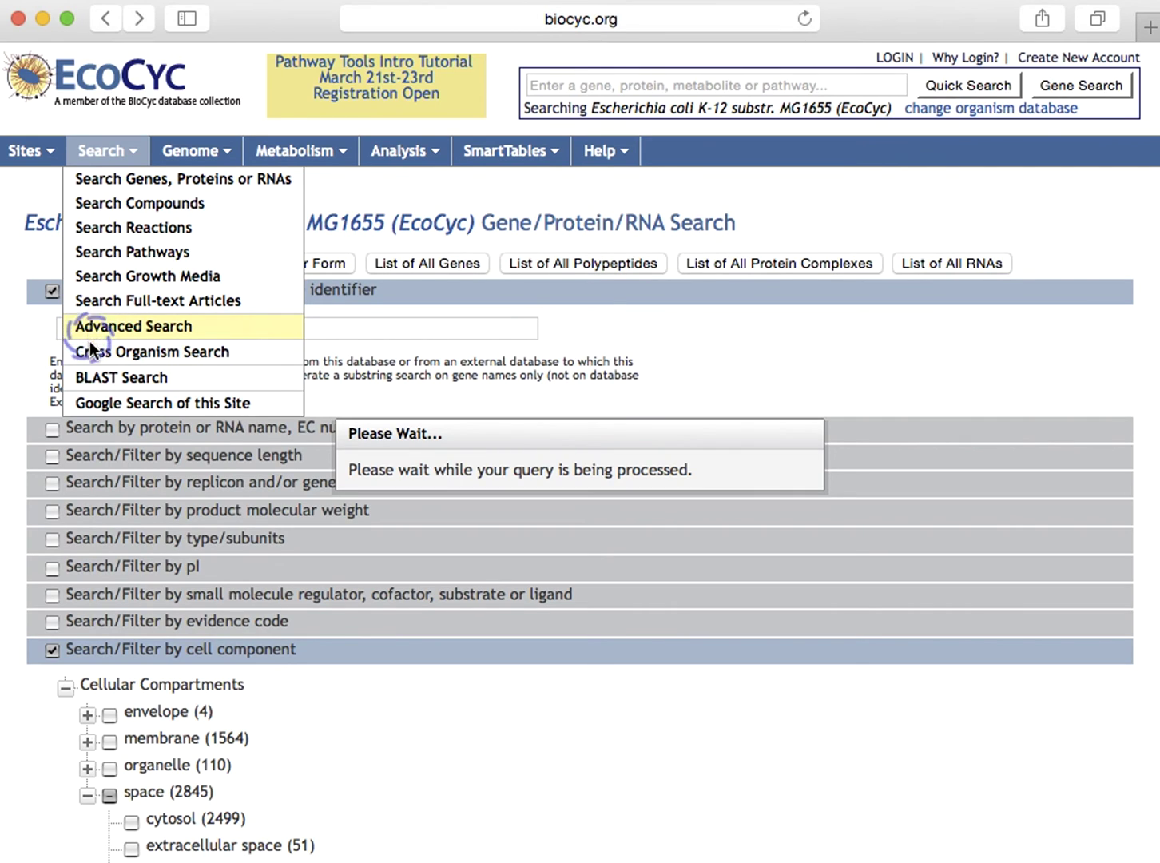
pyautogui.click(102, 407)
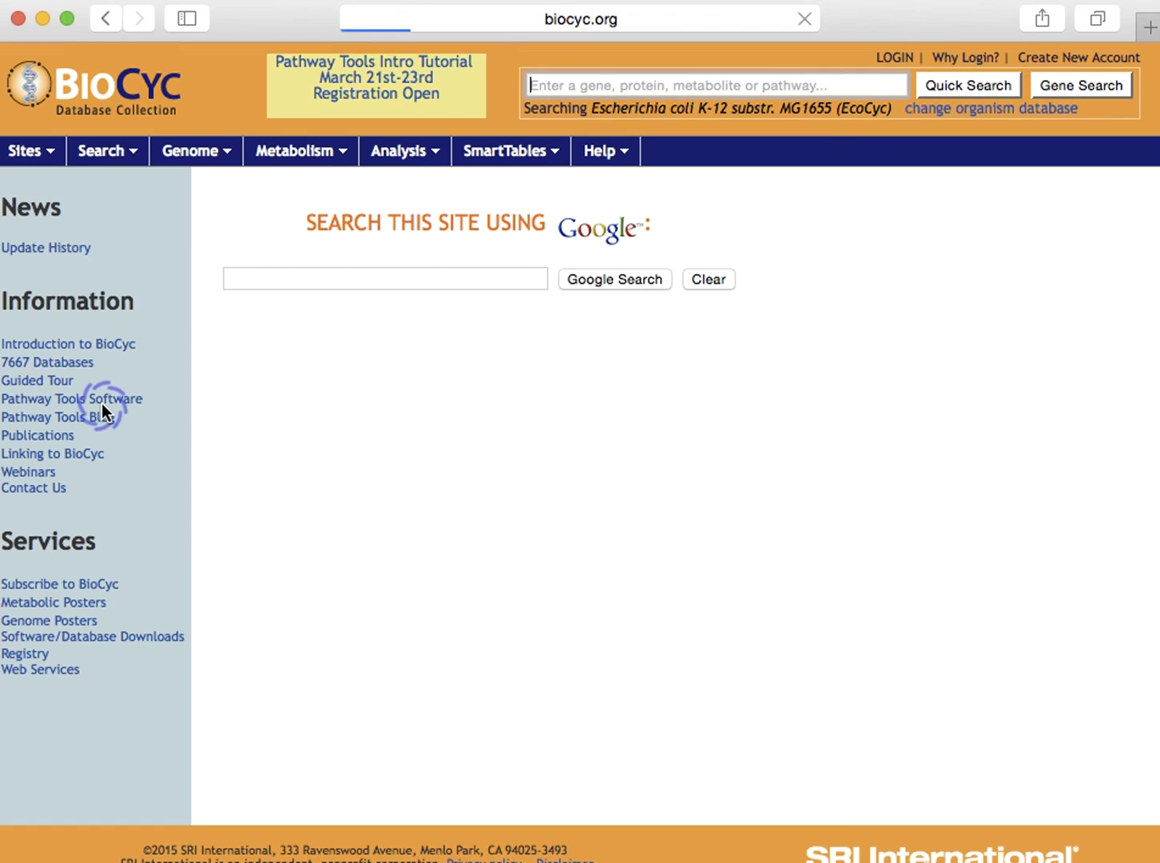
pyautogui.click(339, 273)
pyautogui.write('tryptophan')
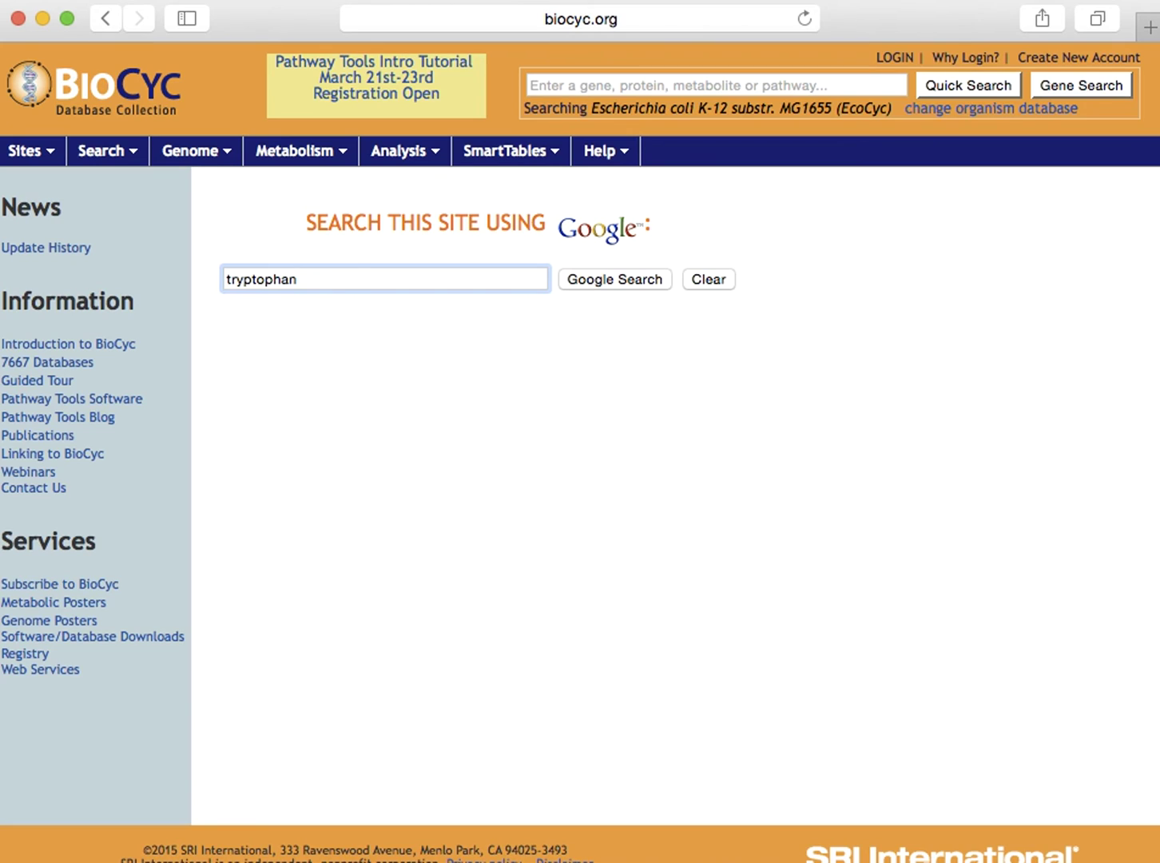
pyautogui.click(372, 281)
pyautogui.click(628, 280)
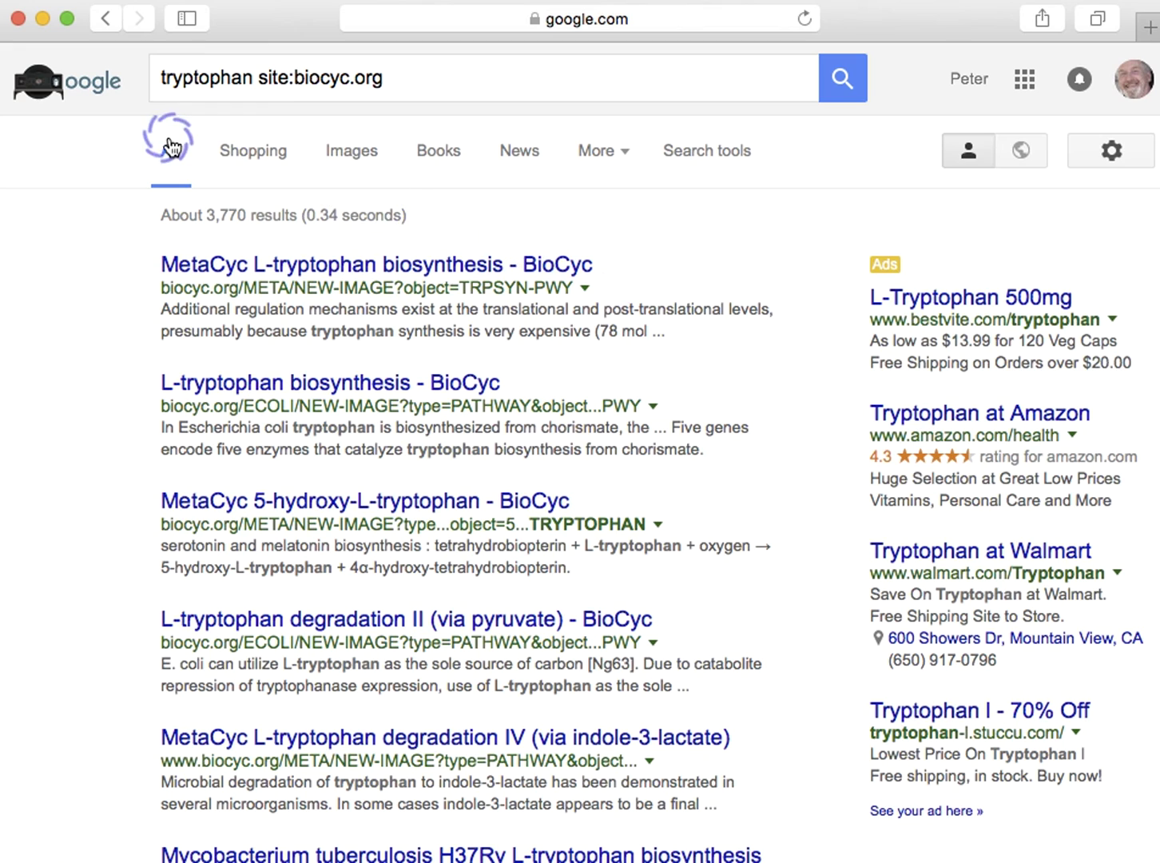
# Return from the Google results to BioCyc and open the full-text article search for E. coli.
pyautogui.click(104, 17)
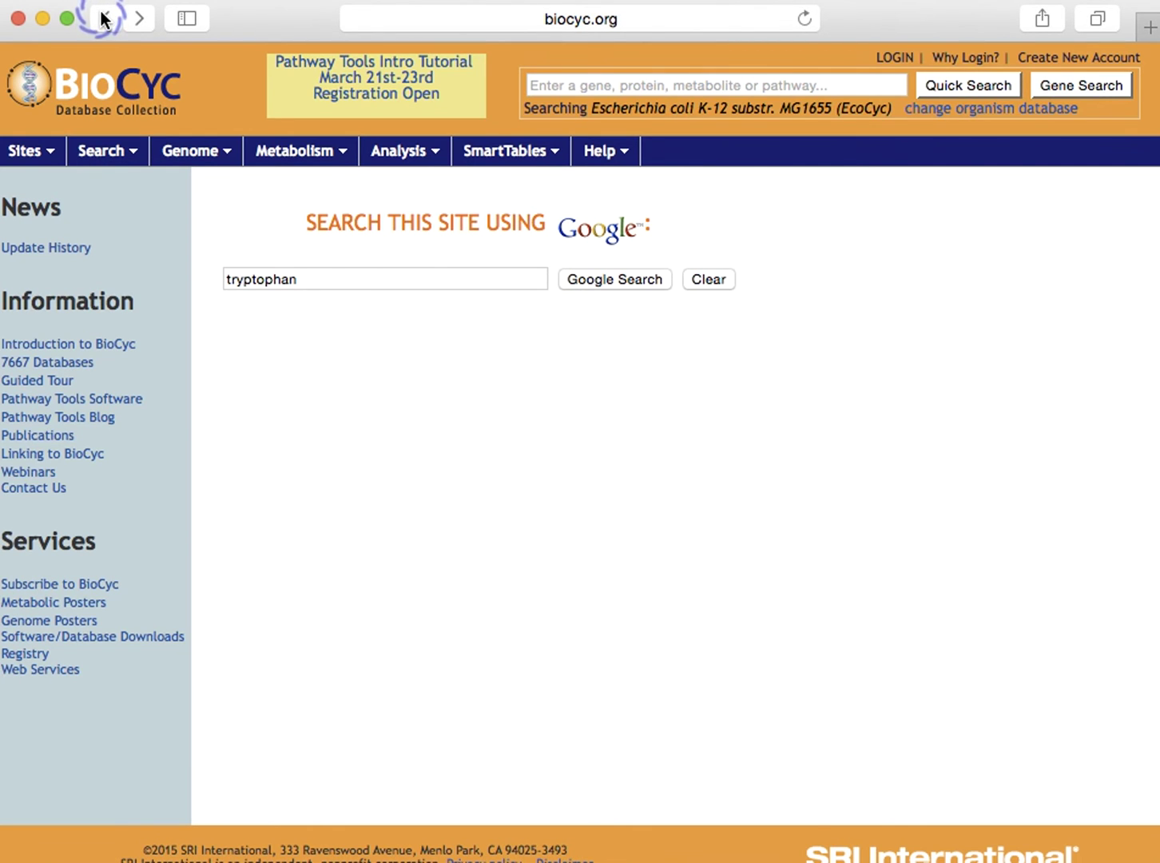
pyautogui.click(120, 162)
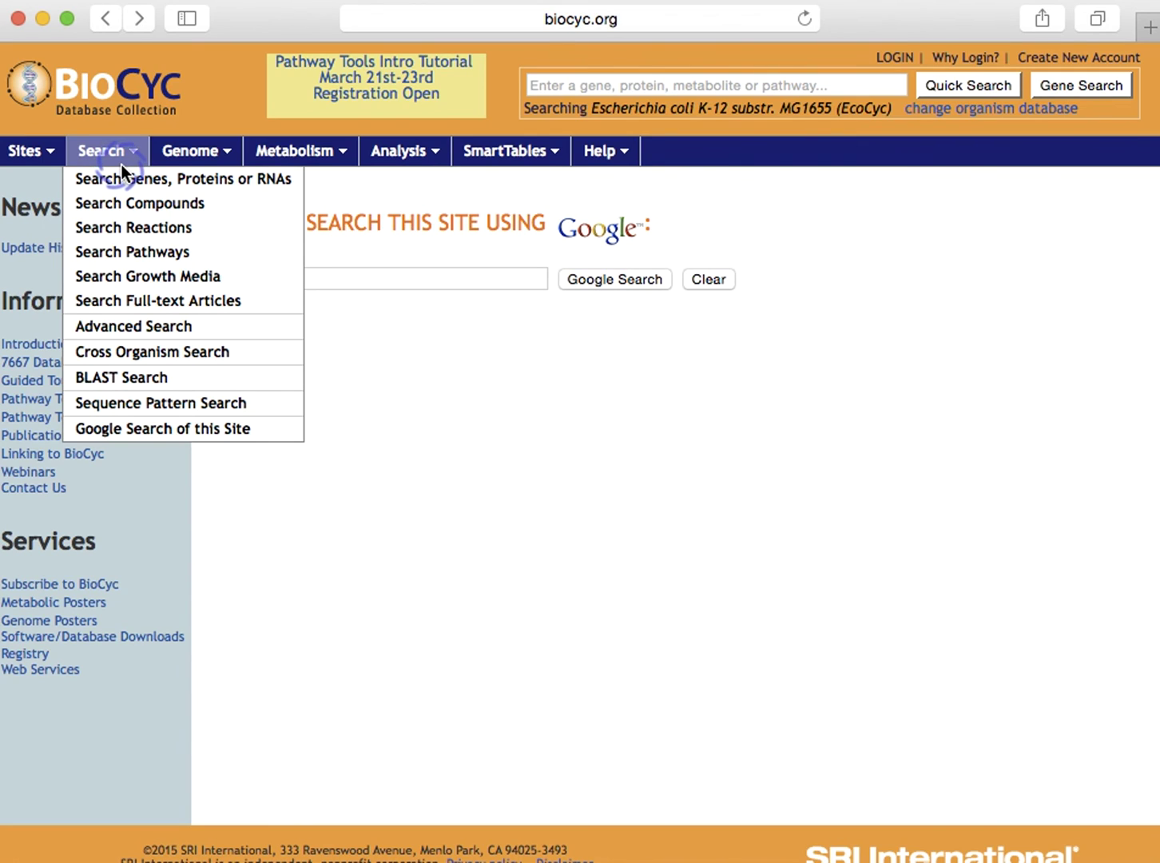
pyautogui.click(160, 299)
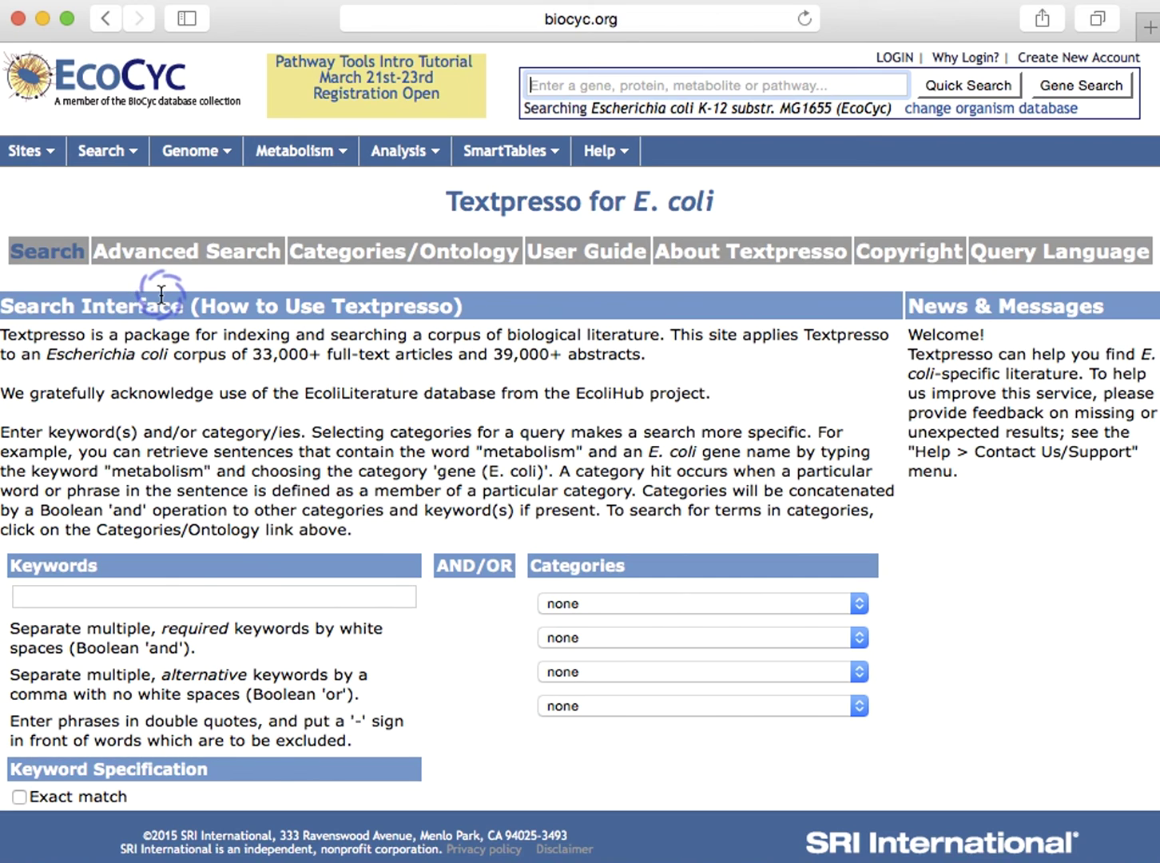
pyautogui.moveTo(134, 154)
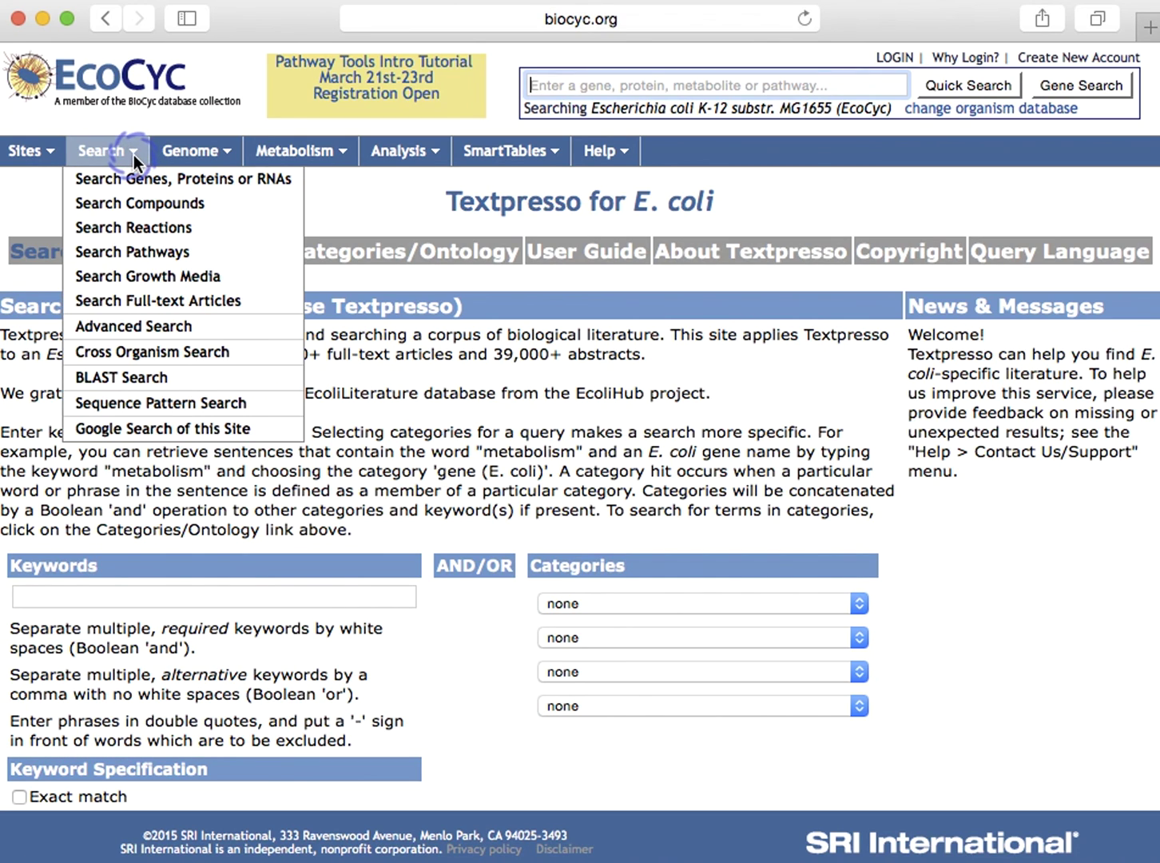